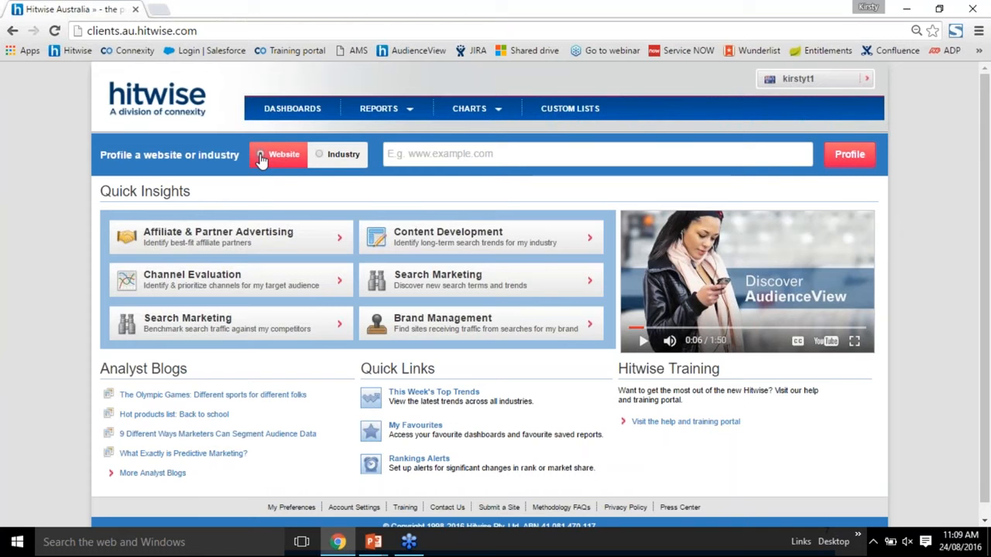
click(464, 158)
text(www.)
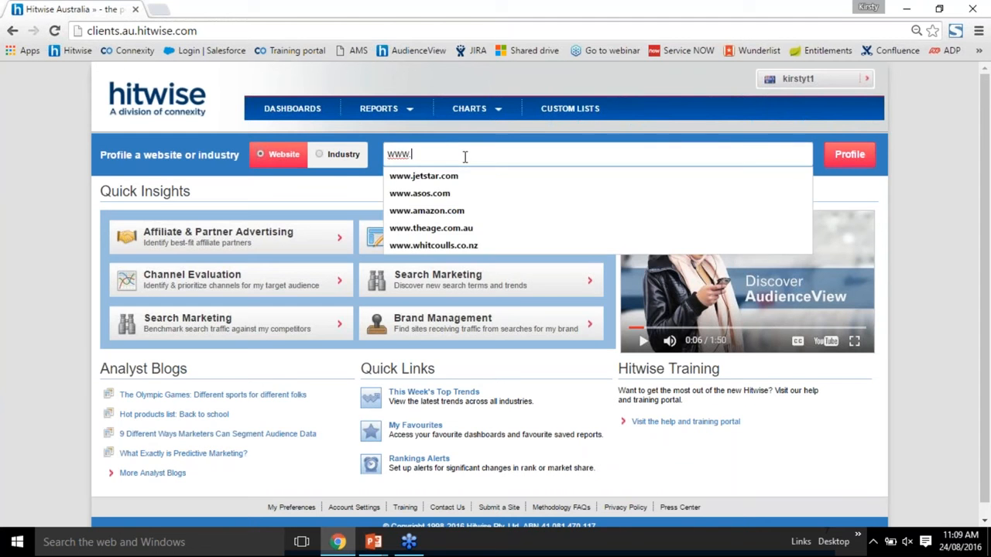
click(467, 173)
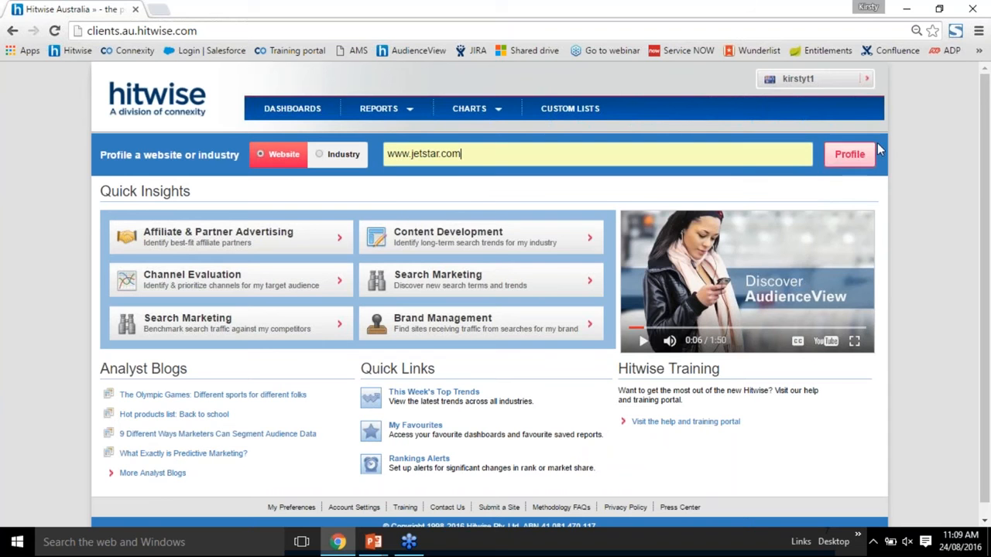
click(852, 155)
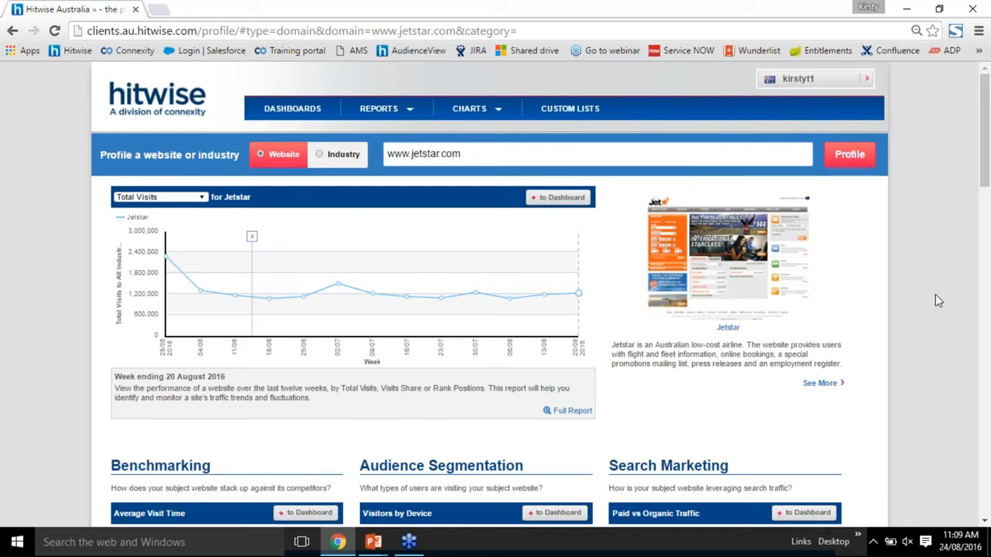
Step: Examine the Jetstar profile's visits trend and its benchmarking, audience segmentation and search marketing reports
scroll(935, 295, down, 1)
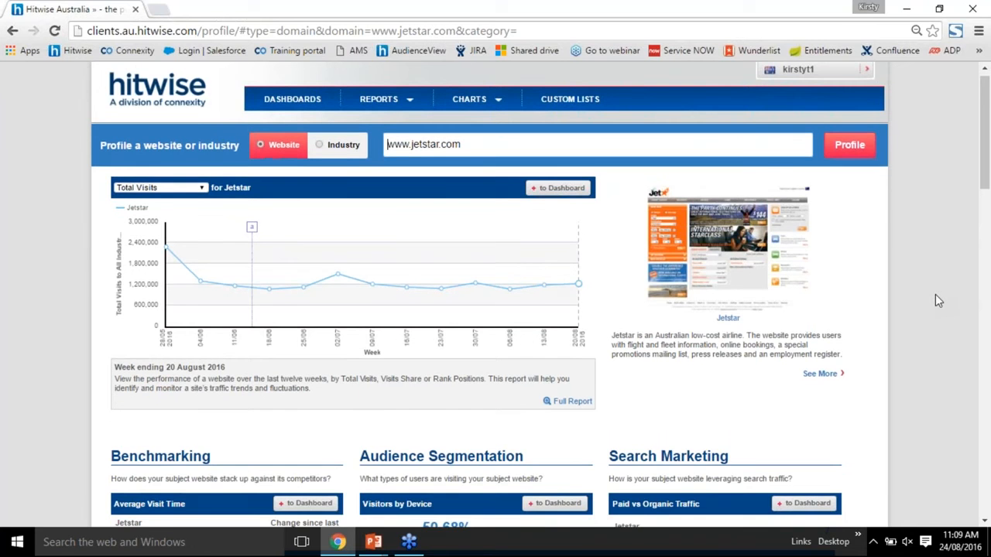
scroll(935, 298, down, 1)
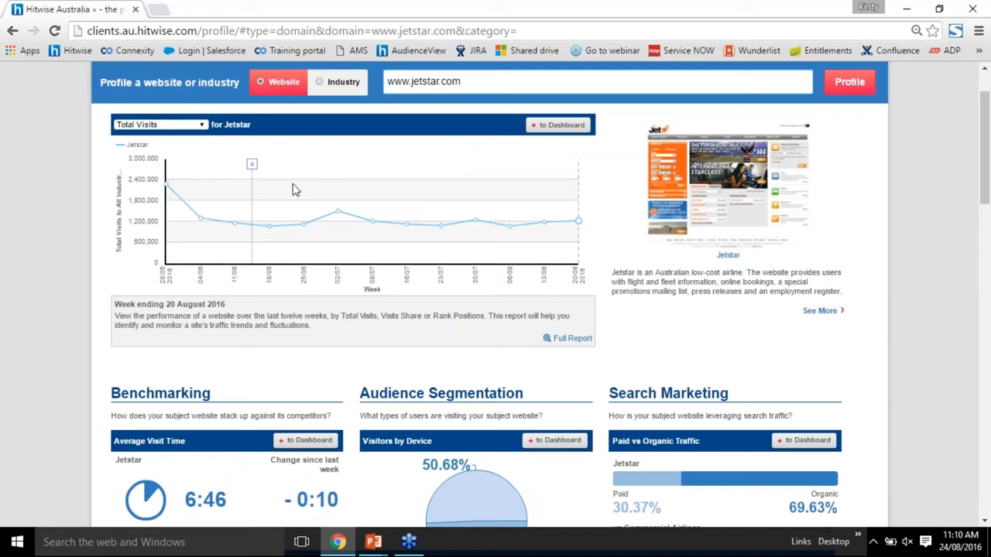
scroll(293, 189, down, 1)
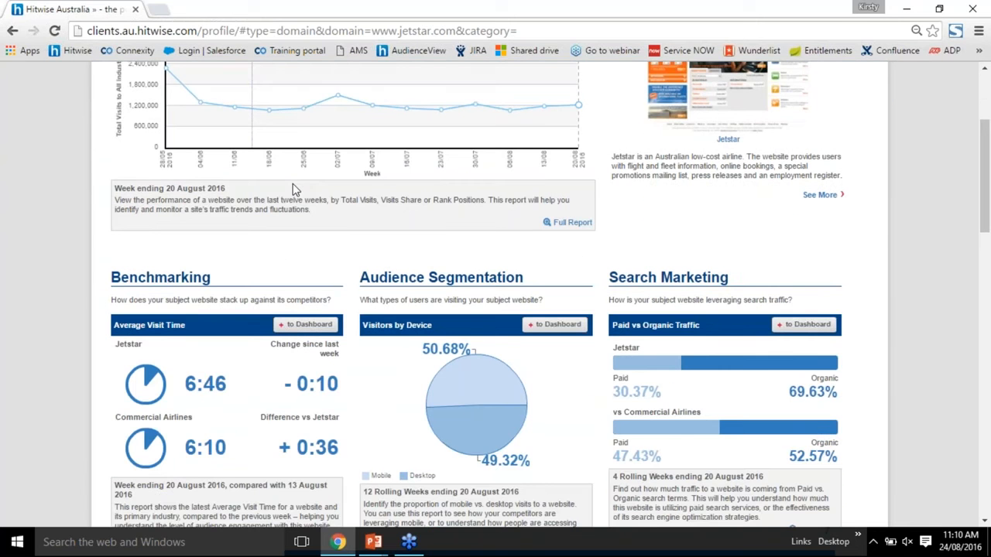
scroll(292, 183, down, 1)
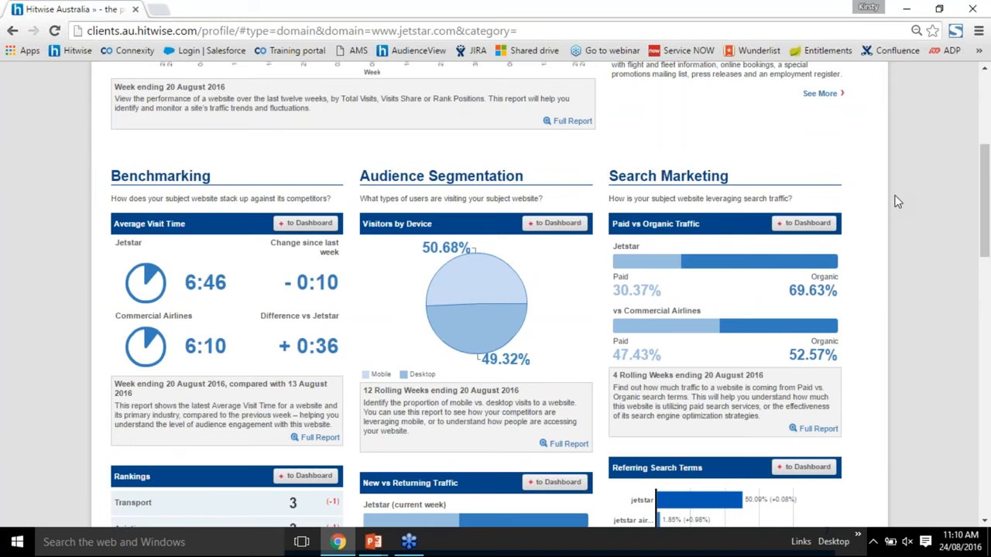
scroll(897, 201, down, 1)
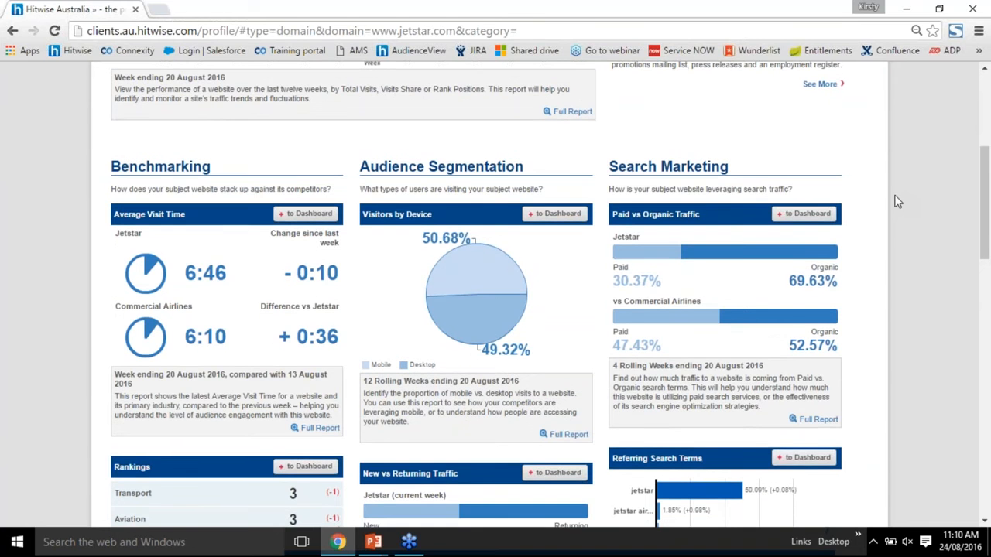
scroll(896, 201, down, 1)
scroll(817, 188, down, 2)
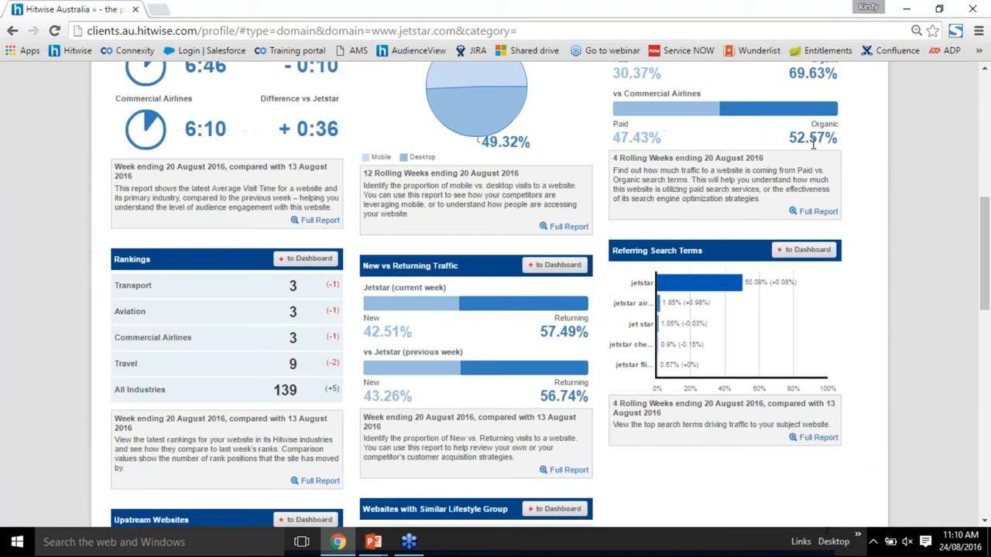
scroll(186, 178, down, 1)
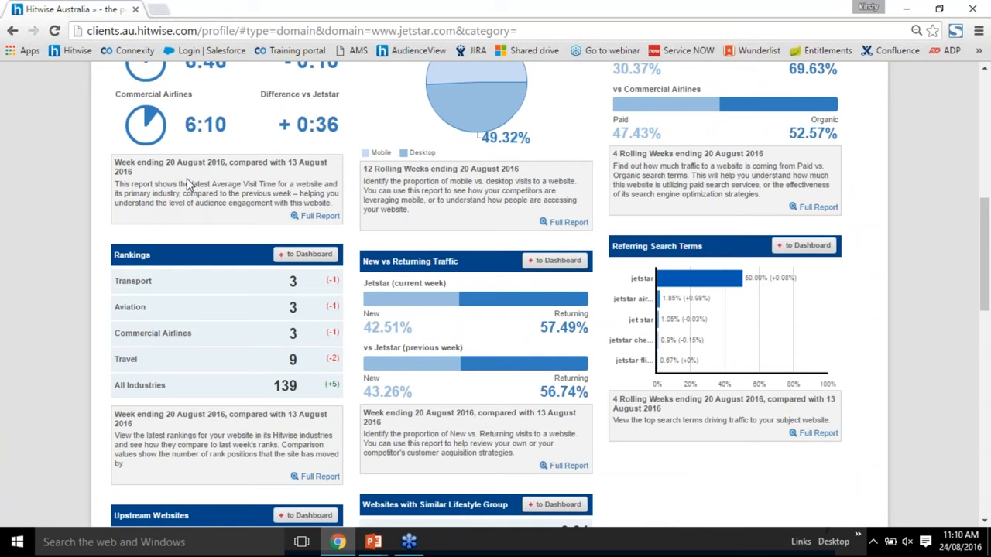
scroll(187, 178, down, 1)
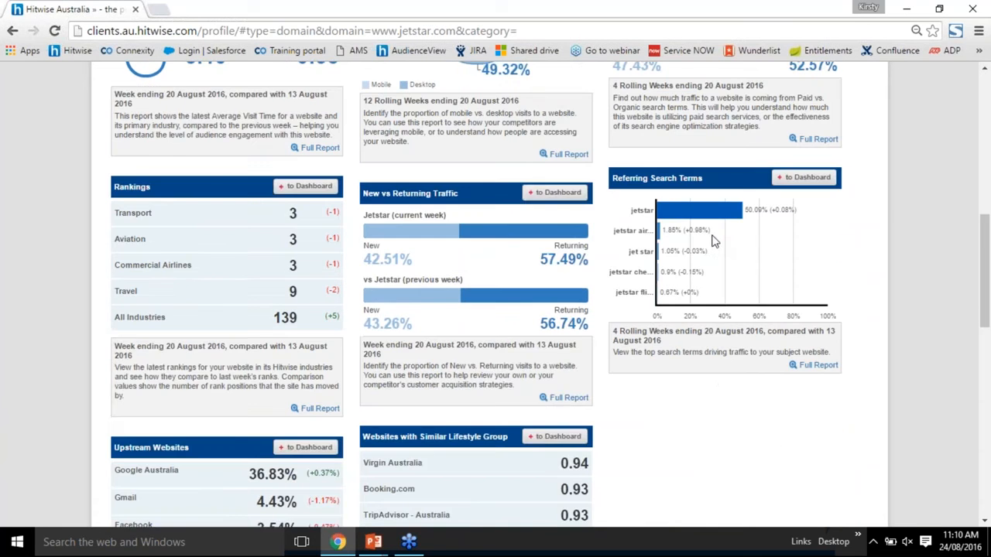
scroll(714, 242, down, 4)
scroll(714, 242, down, 2)
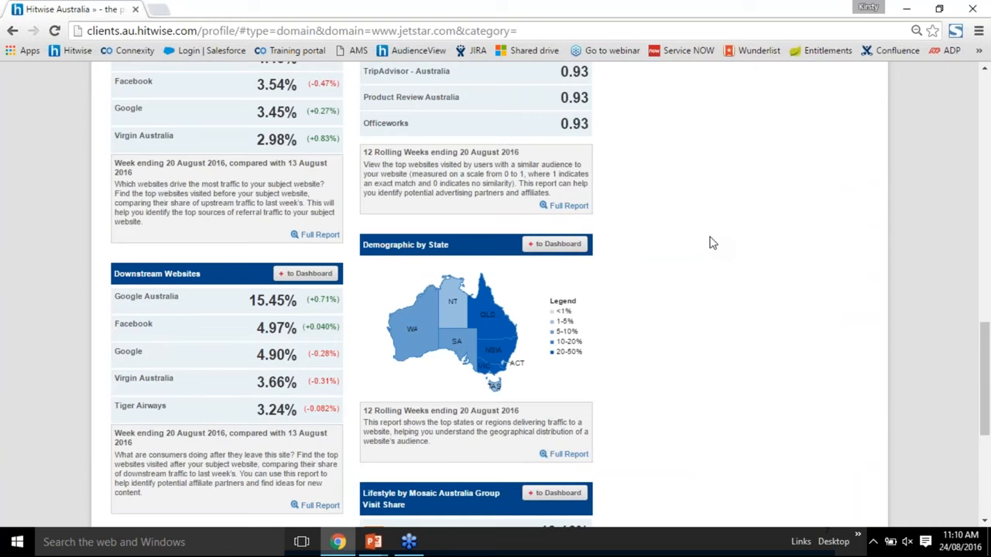
scroll(712, 243, down, 1)
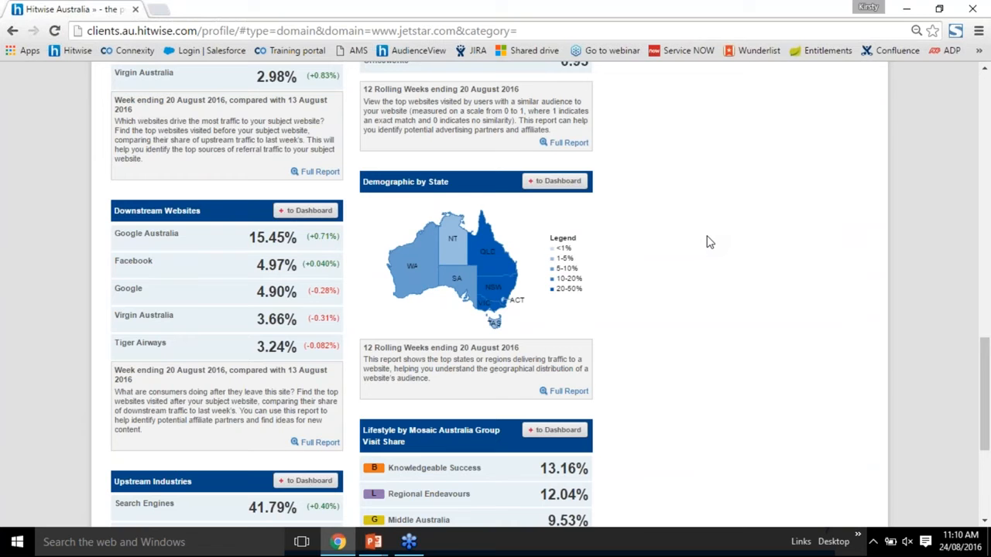
scroll(710, 243, down, 1)
scroll(710, 242, down, 3)
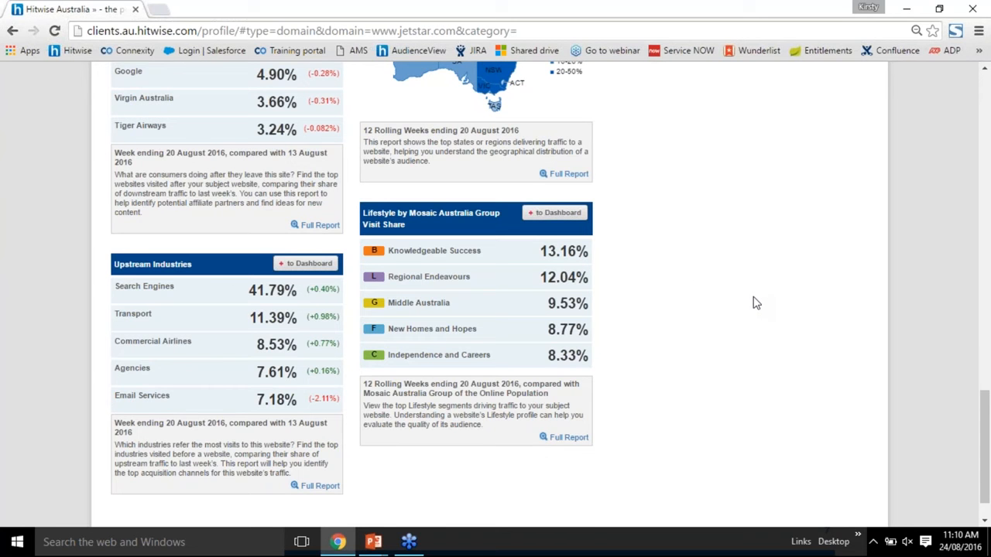
scroll(757, 303, up, 8)
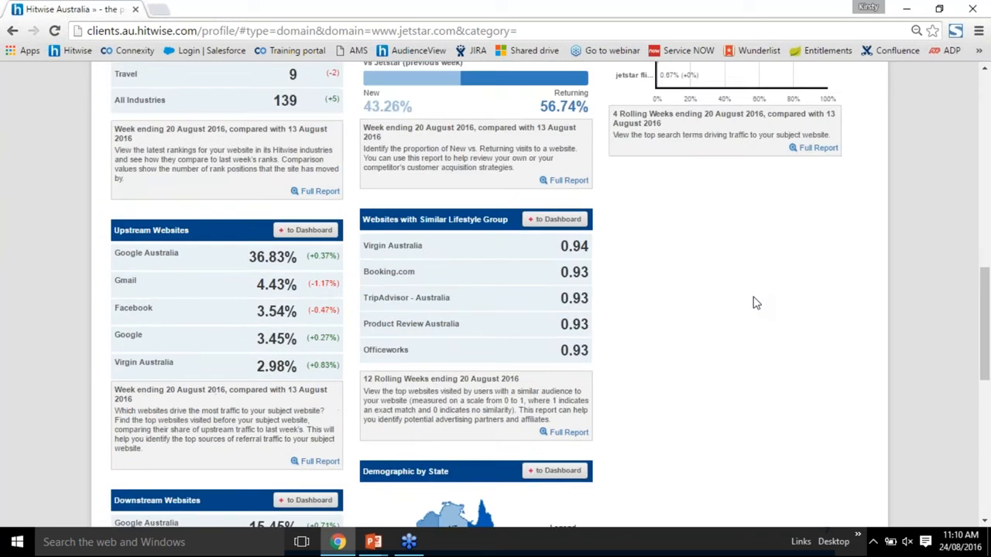
scroll(756, 304, up, 4)
scroll(756, 304, up, 4)
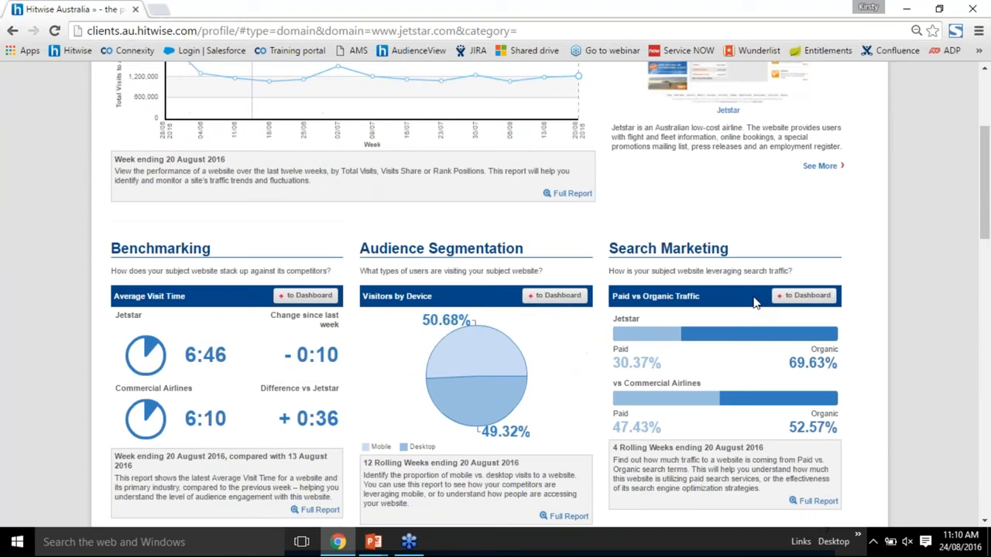
scroll(756, 303, up, 3)
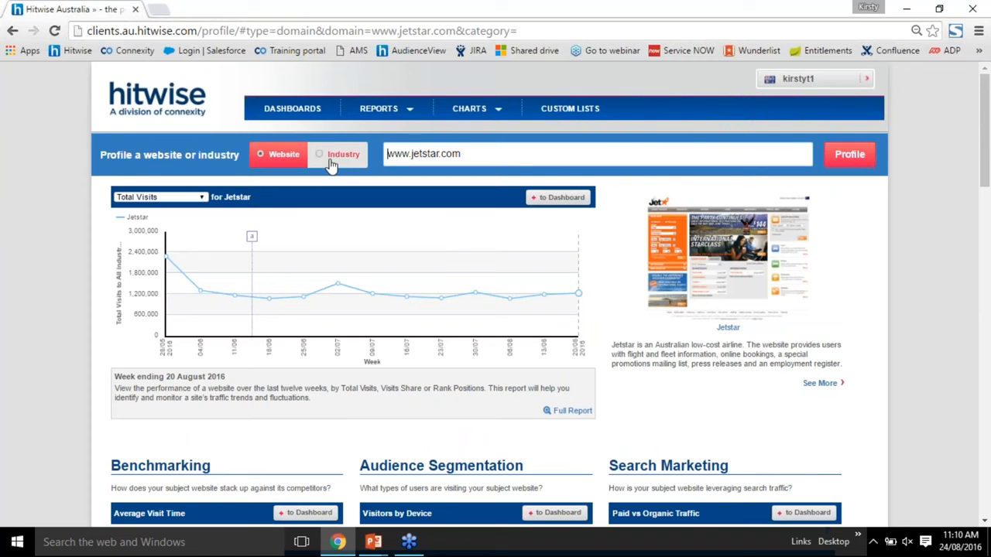
Step: Create a custom industry named "Example" in the custom lists
click(571, 114)
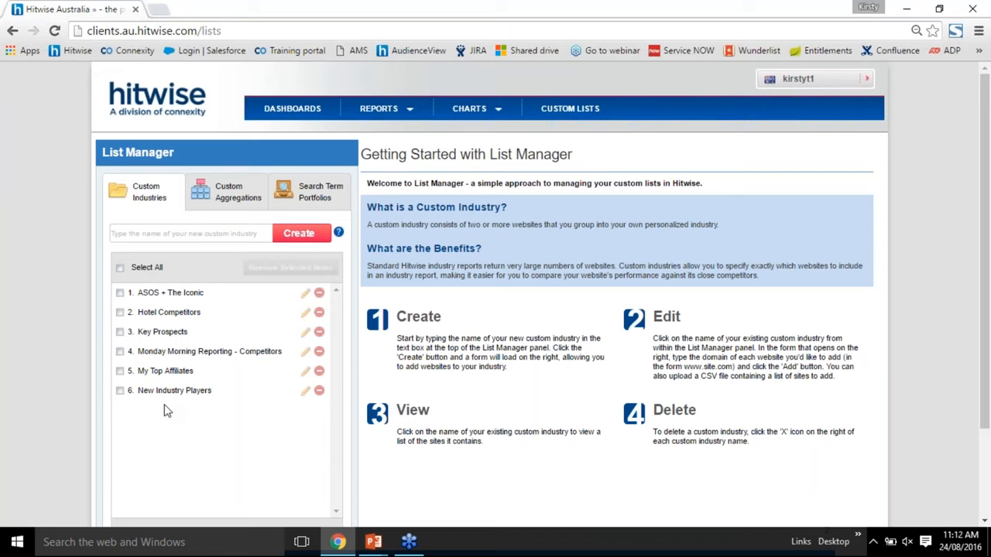
click(178, 234)
text(Exa)
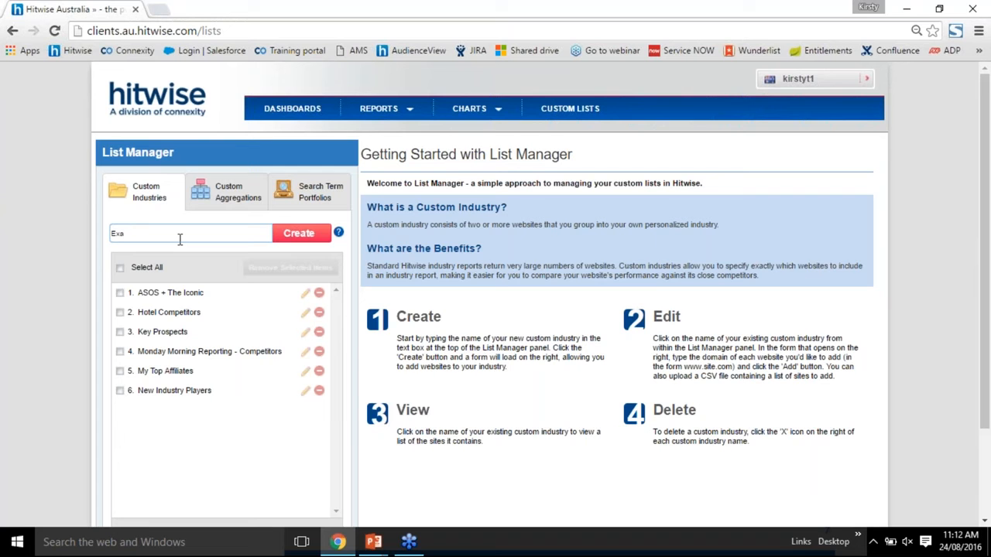
text(ample)
click(314, 239)
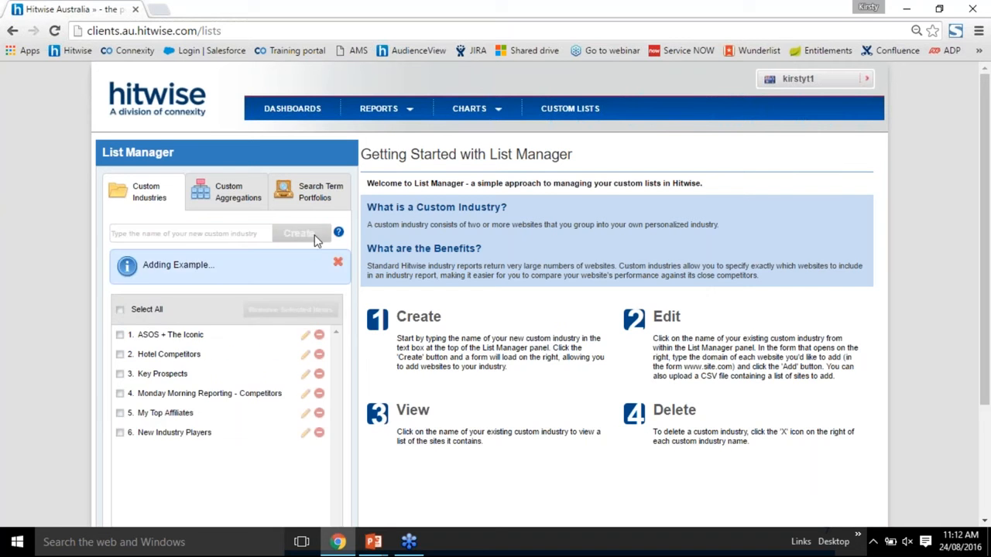
text(ww)
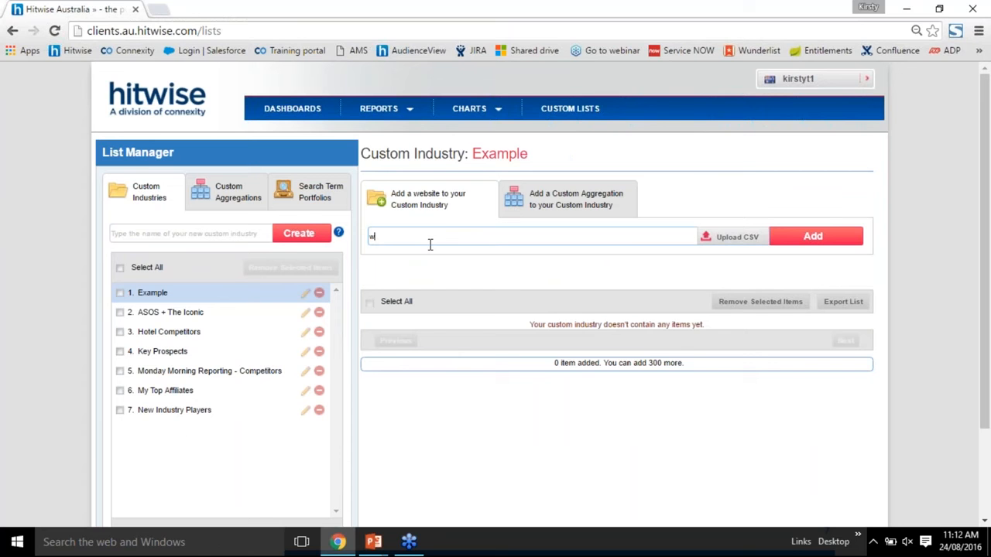
text(w.asos.com)
click(827, 241)
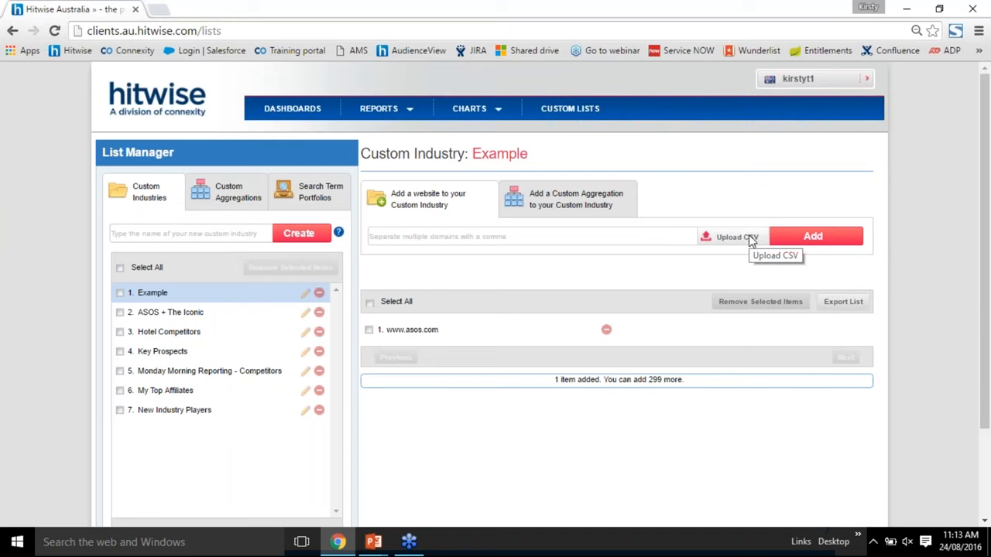
Step: Create a search term portfolio named "Example" and start entering its search terms
click(307, 199)
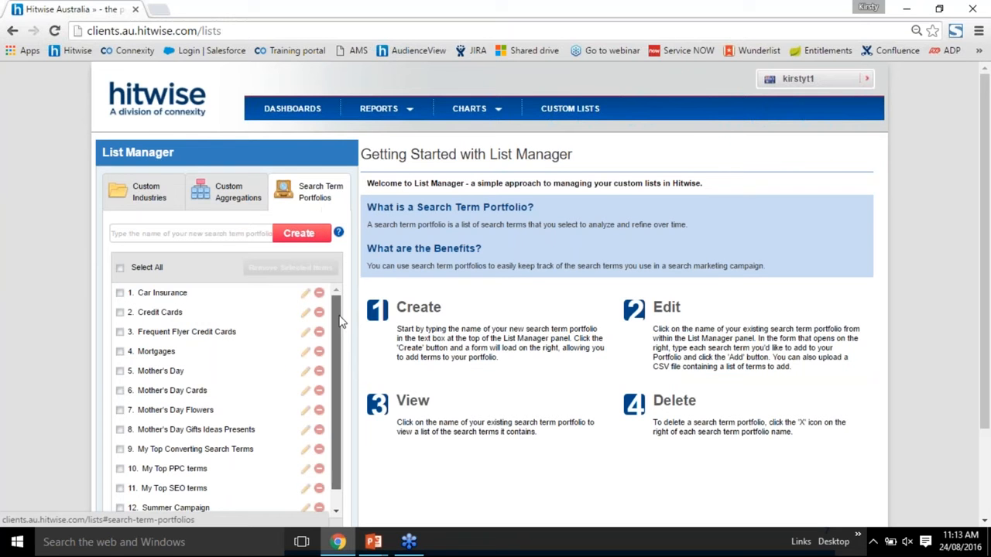
scroll(339, 329, down, 1)
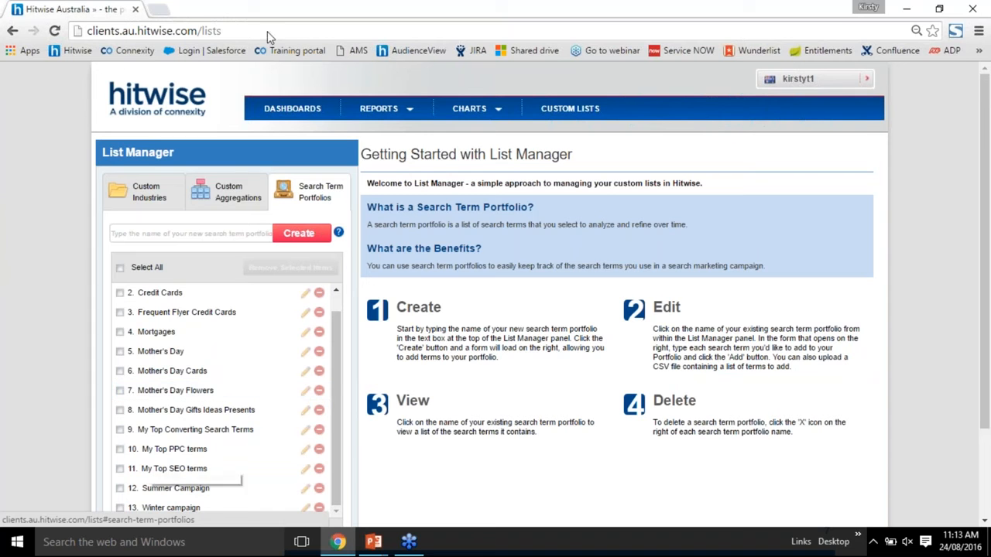
click(186, 233)
text(E)
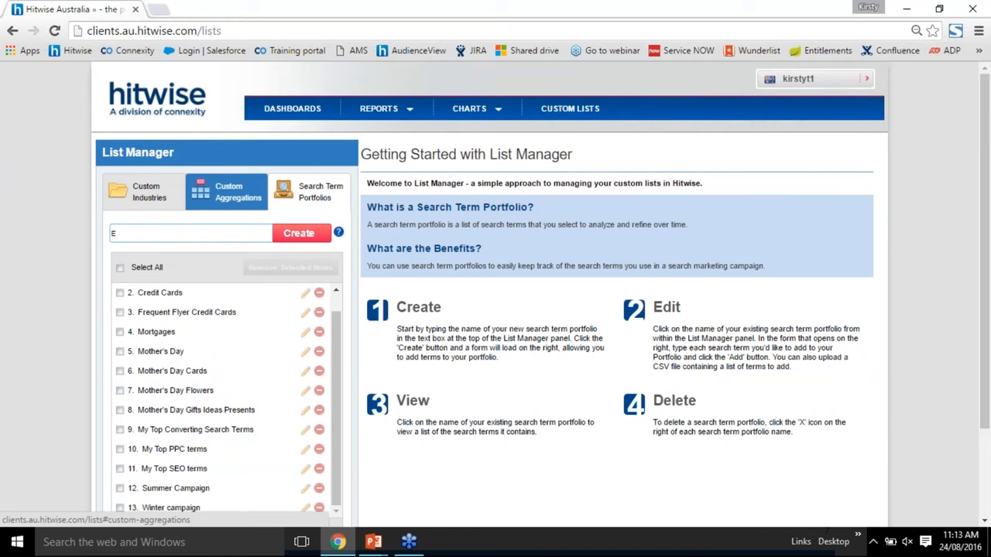
text(xample)
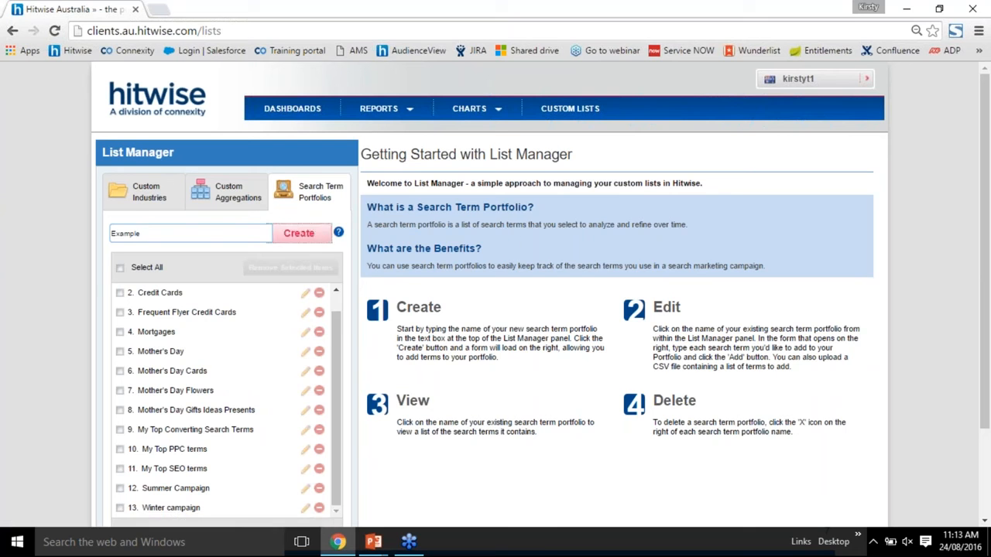
click(298, 233)
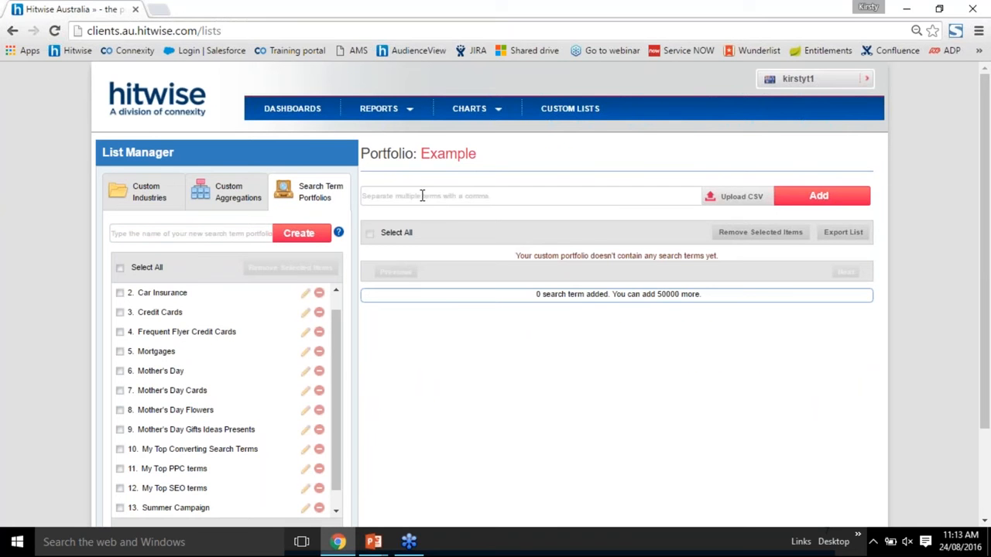
click(422, 195)
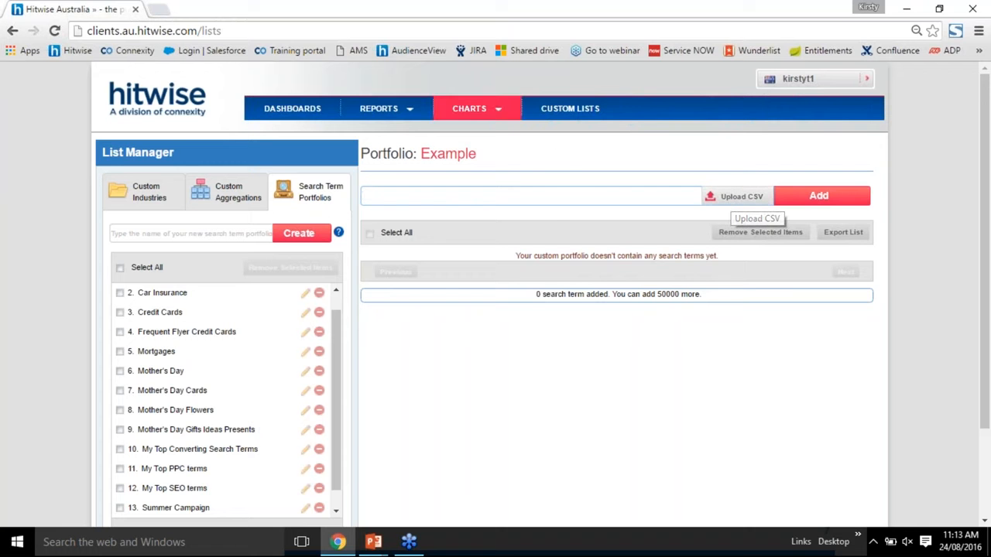
Step: Start a new Rankings report with Website as its subject type
mouse_move(405, 111)
click(404, 133)
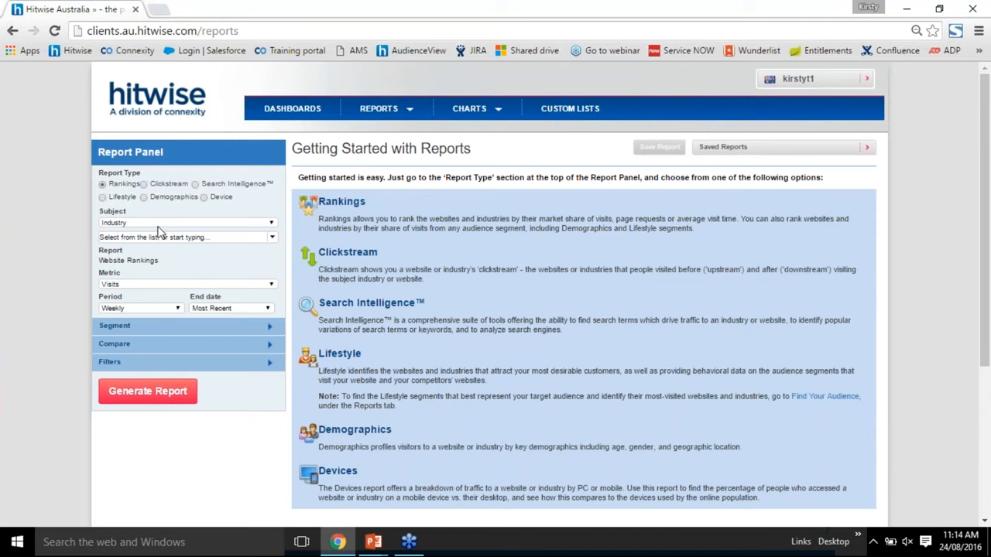
click(158, 223)
click(152, 240)
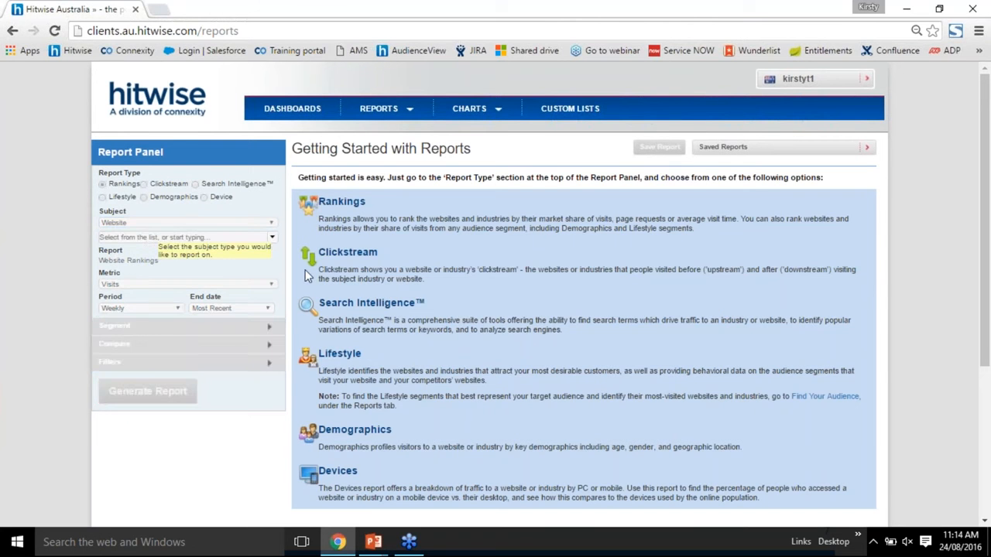
click(199, 238)
text(w)
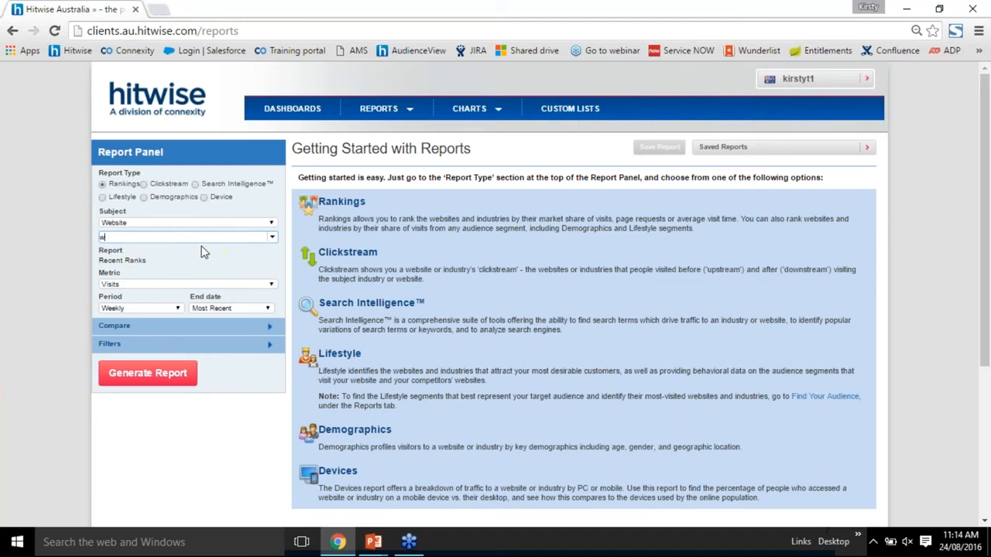
text(w)
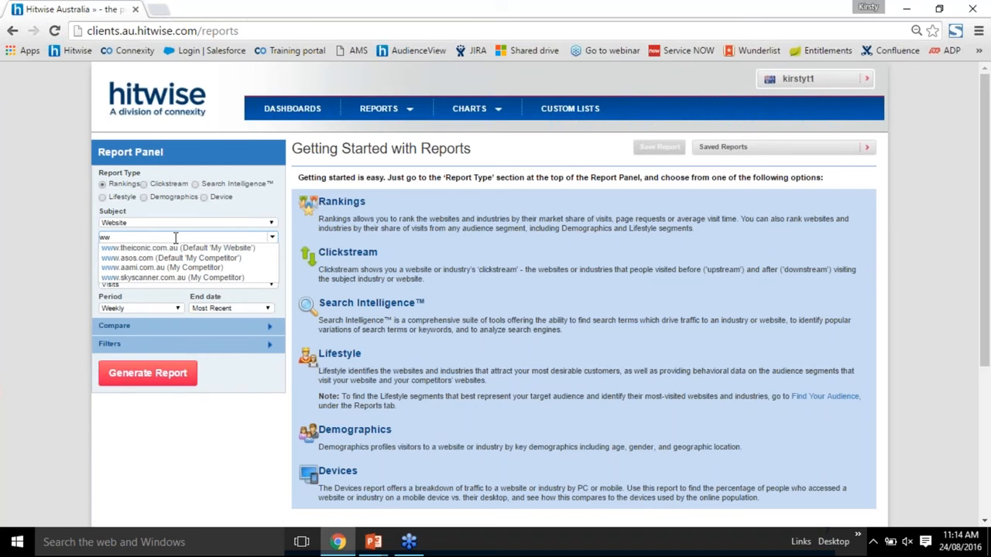
text(w.jetstar.com)
click(209, 450)
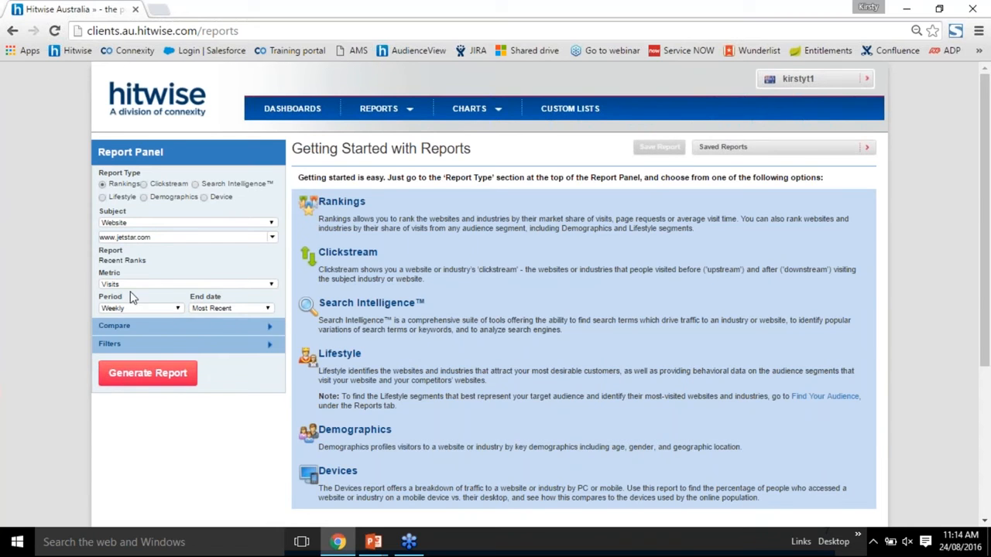
click(151, 375)
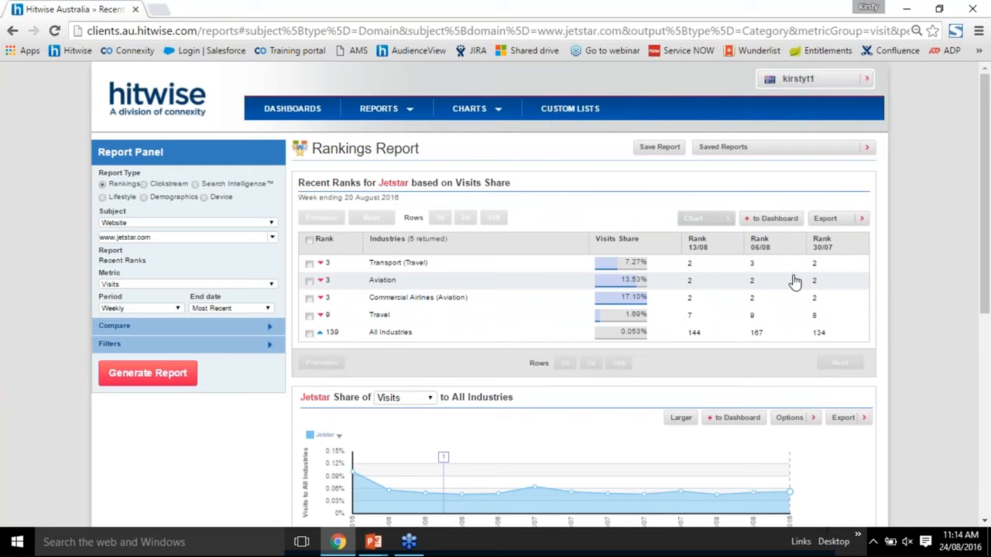
click(182, 237)
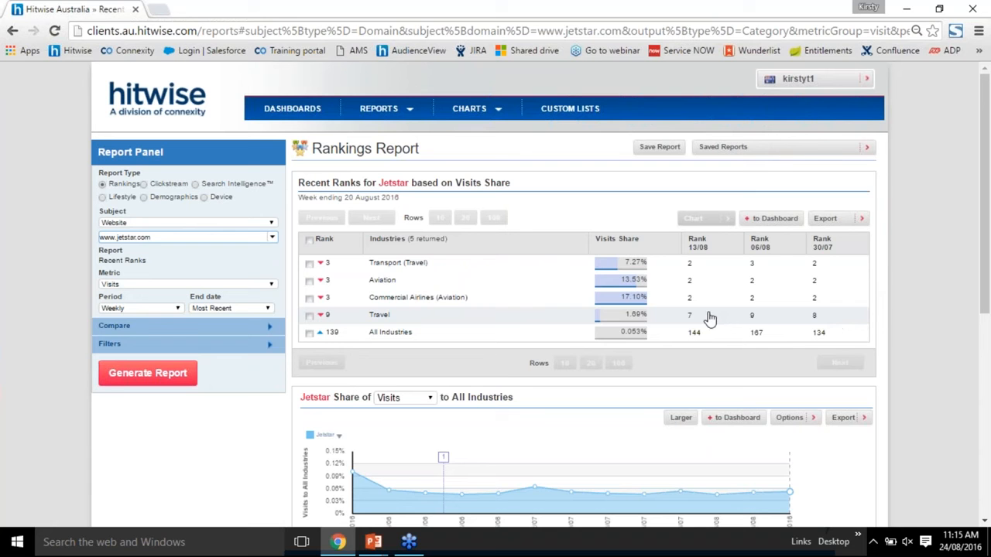
Step: Open the website rankings for the Commercial Airlines (Aviation) industry and select Jetstar in the table
click(398, 301)
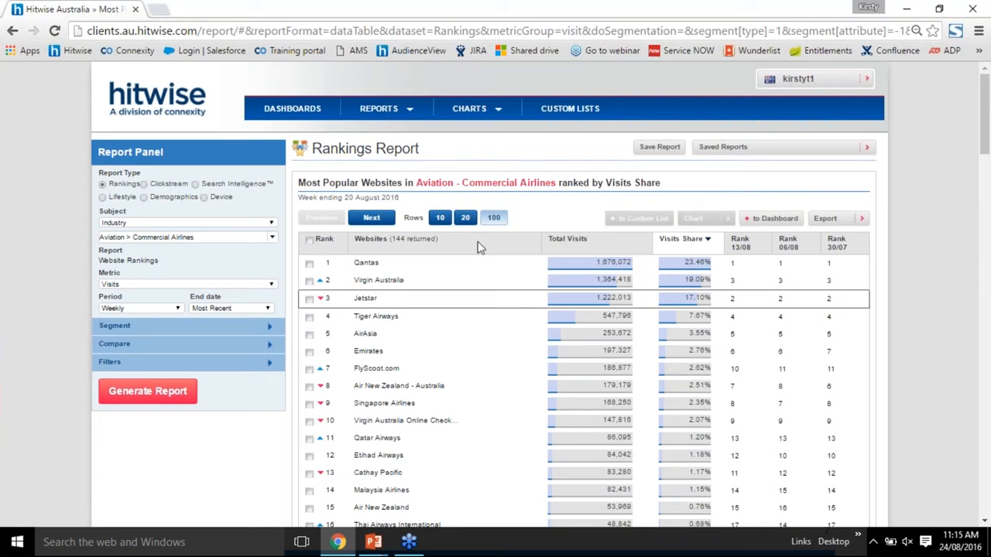
drag(397, 241, 442, 238)
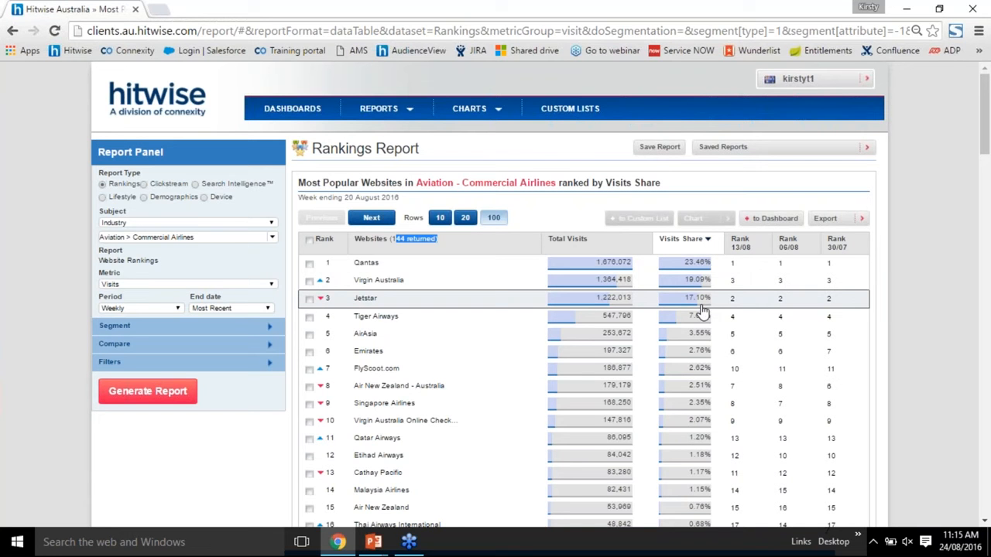
click(309, 301)
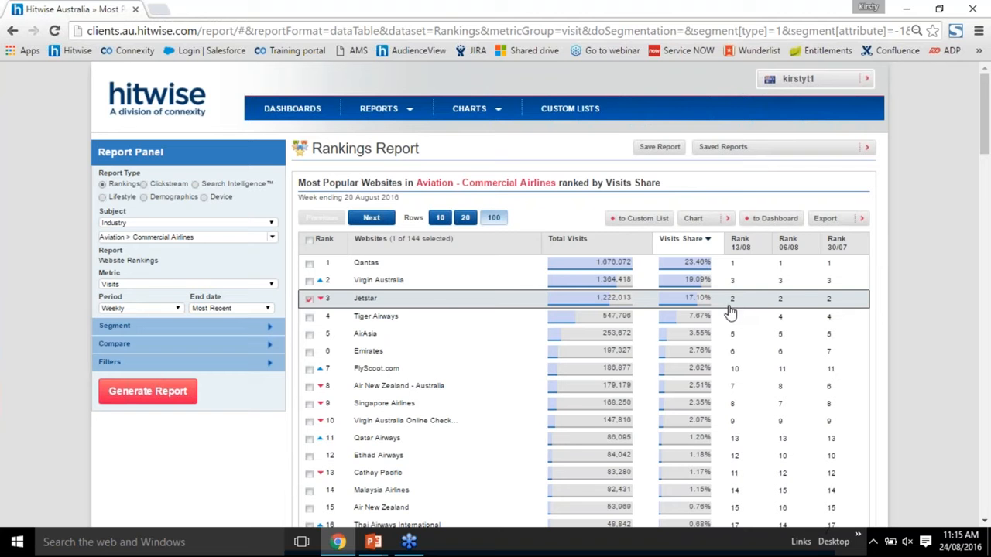
mouse_move(430, 305)
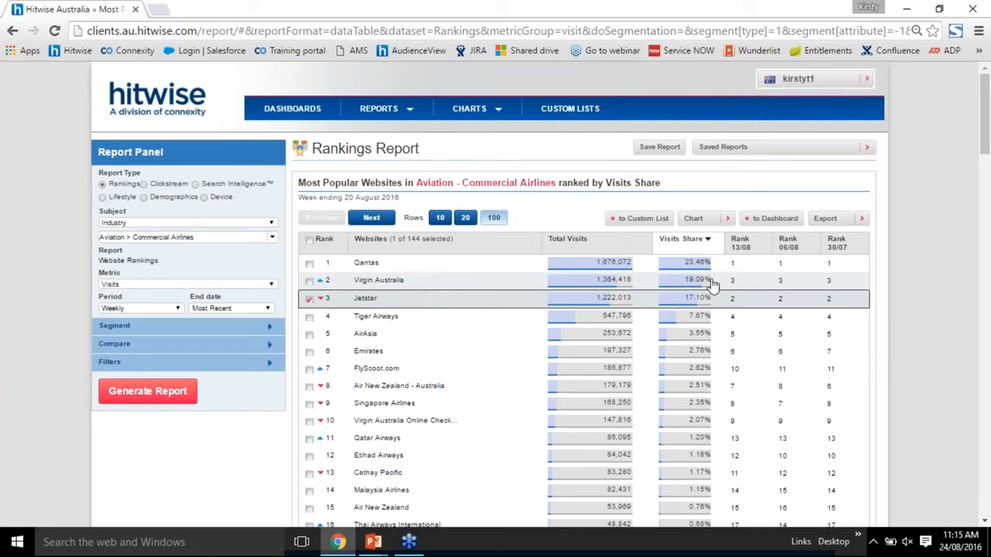
click(179, 309)
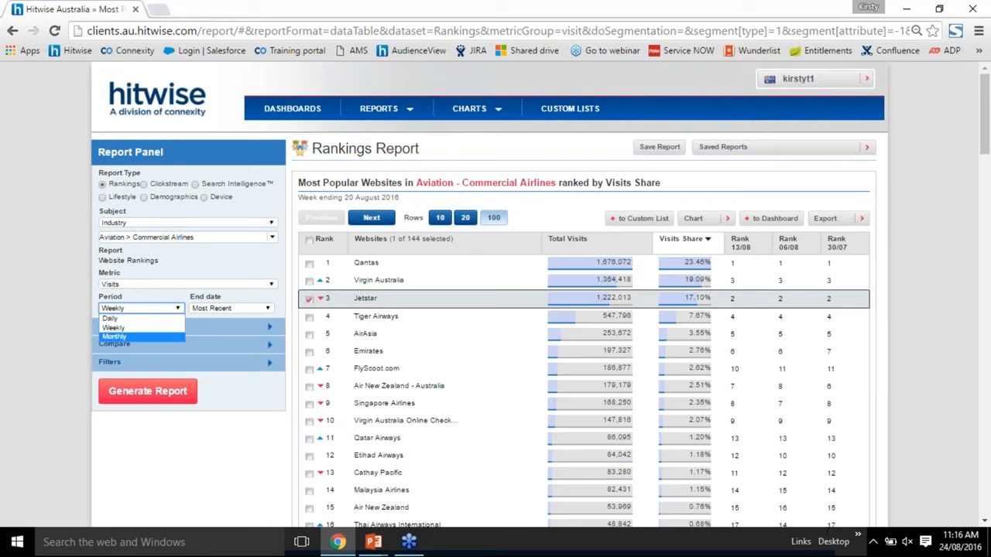
click(168, 328)
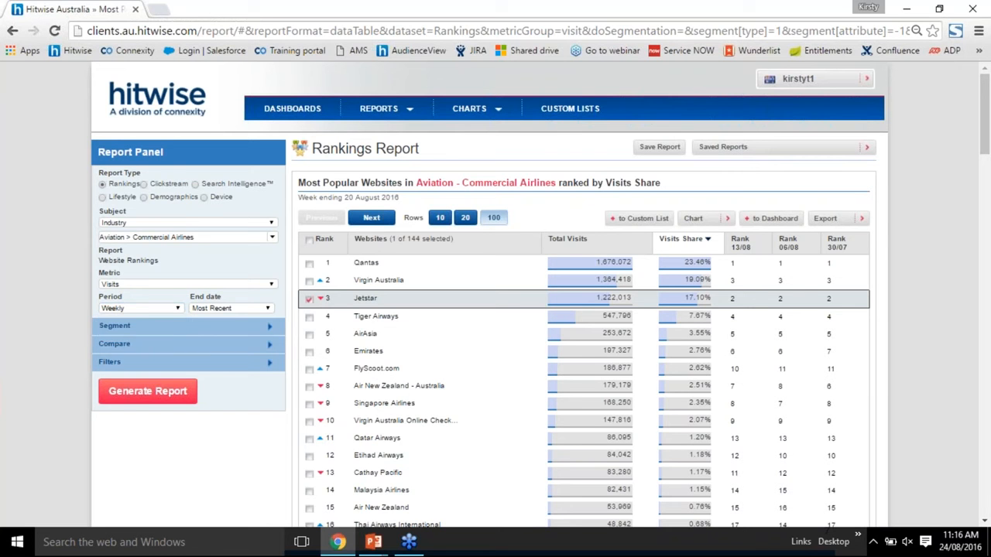
click(271, 284)
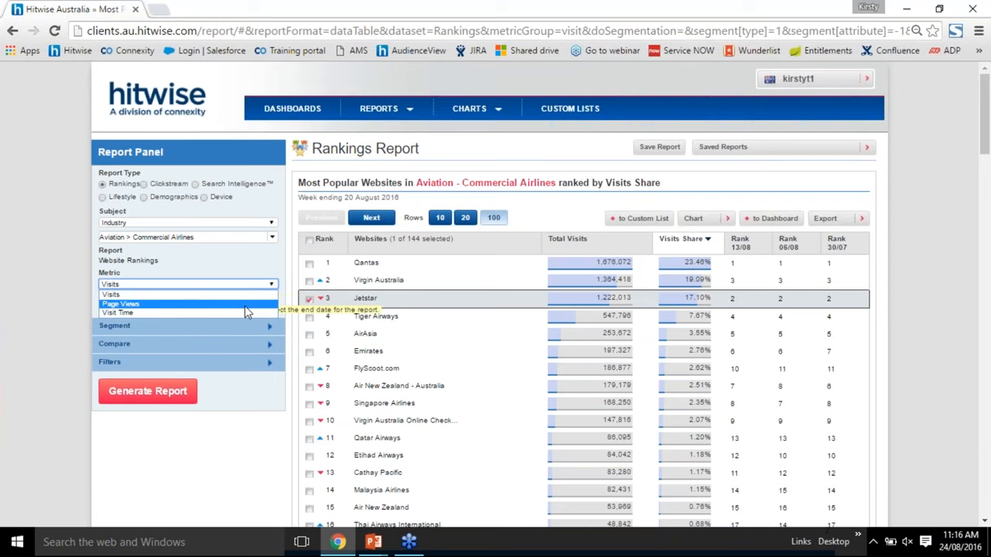
click(234, 438)
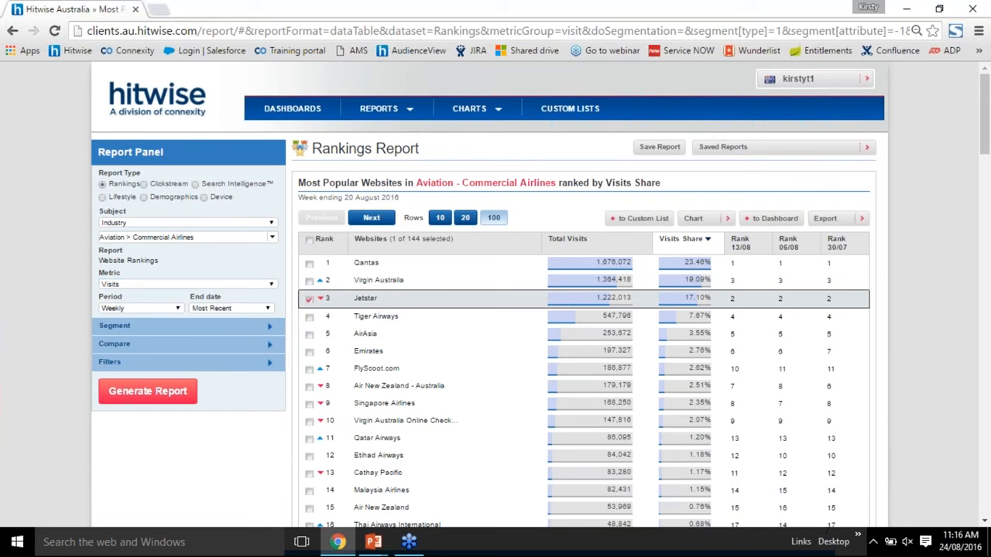
Step: Select Virgin Australia and Tiger Airways alongside Jetstar, leaving Qantas out, and add them to a new custom industry named "Low Cost Carriers"
click(310, 264)
click(309, 281)
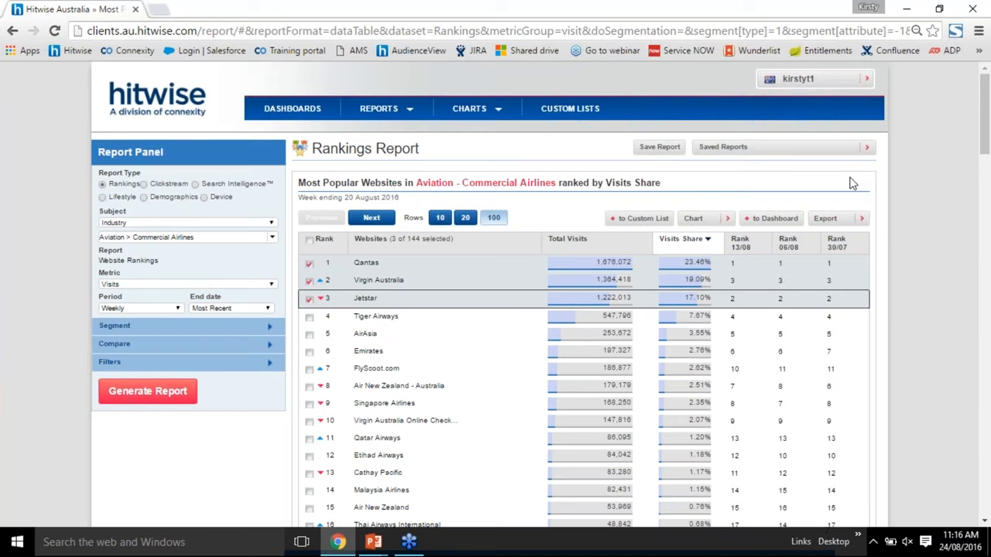
scroll(653, 152, down, 1)
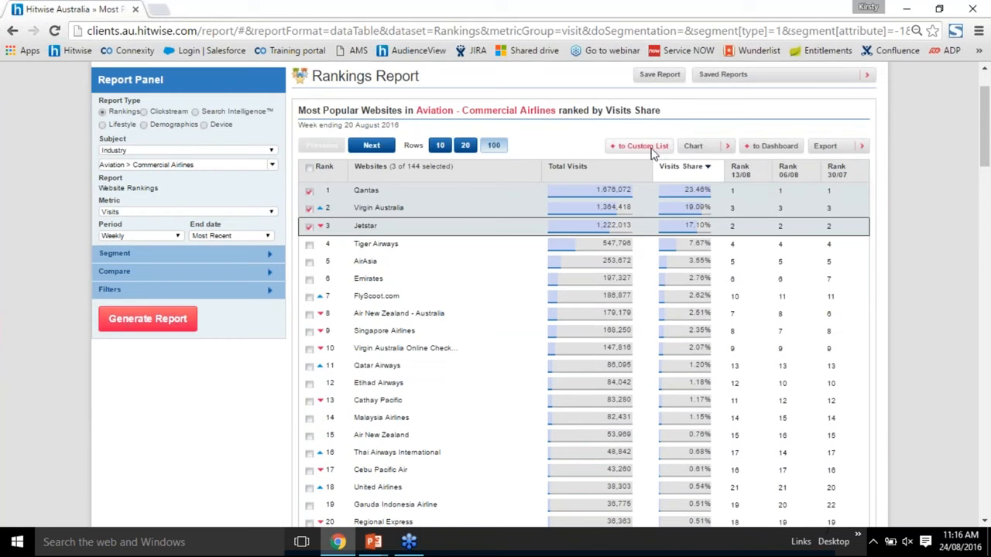
click(646, 147)
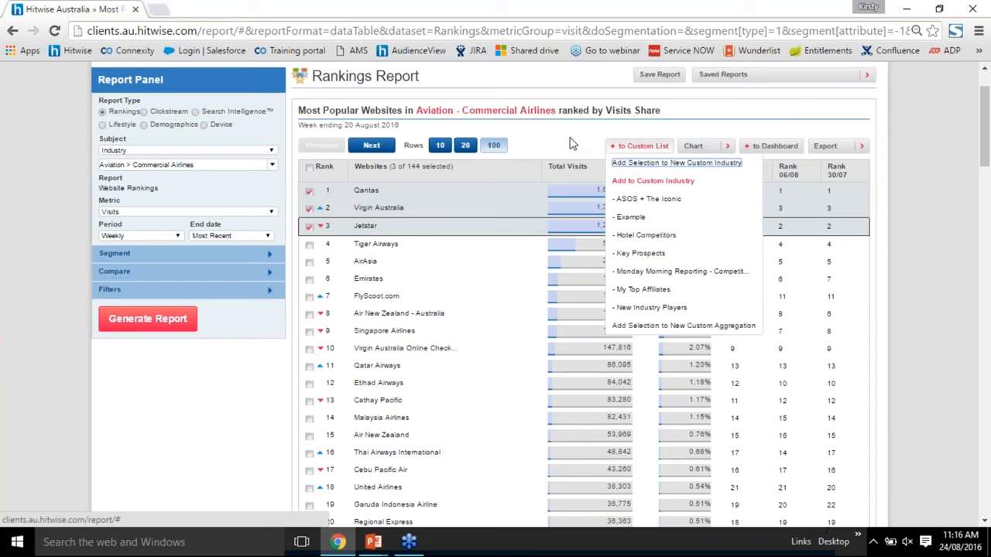
click(309, 190)
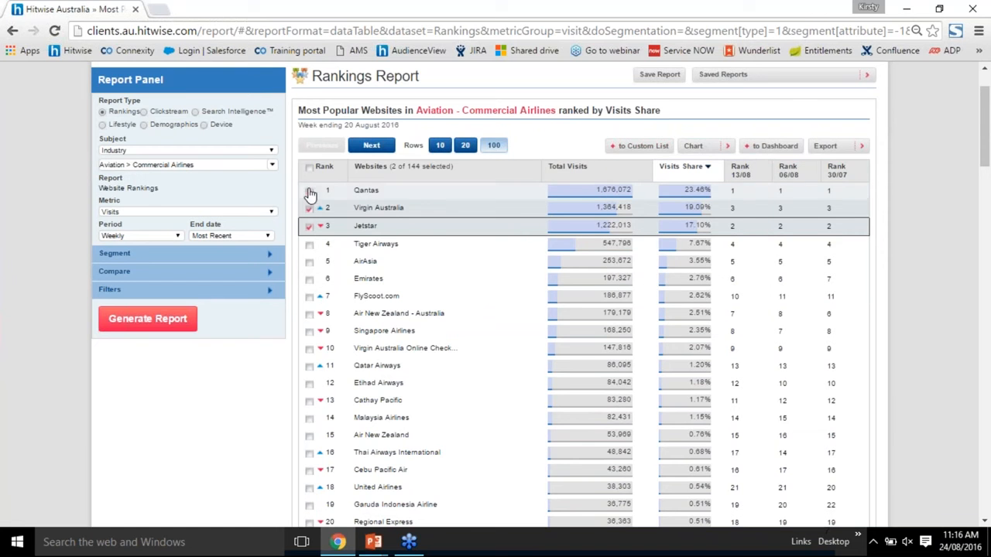
click(309, 245)
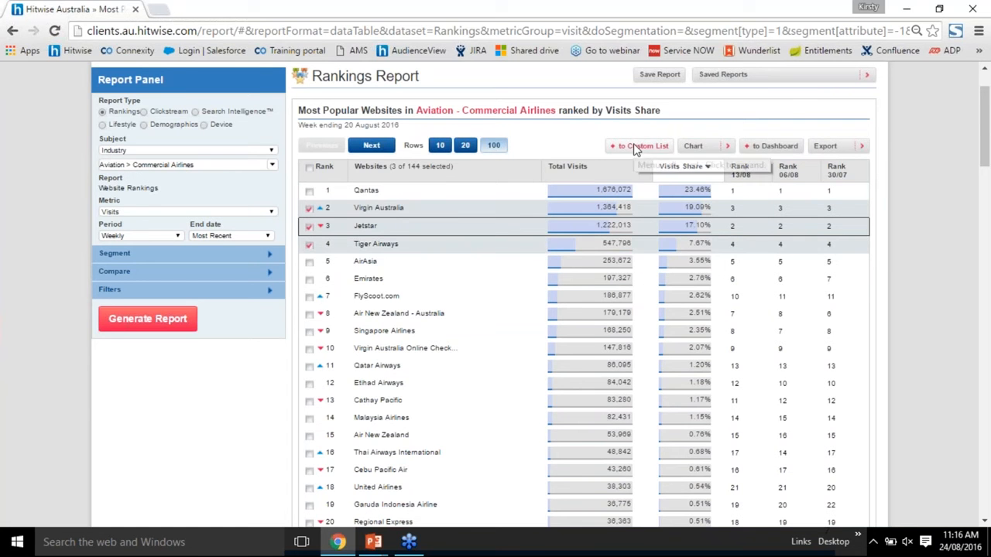
mouse_move(633, 143)
click(633, 163)
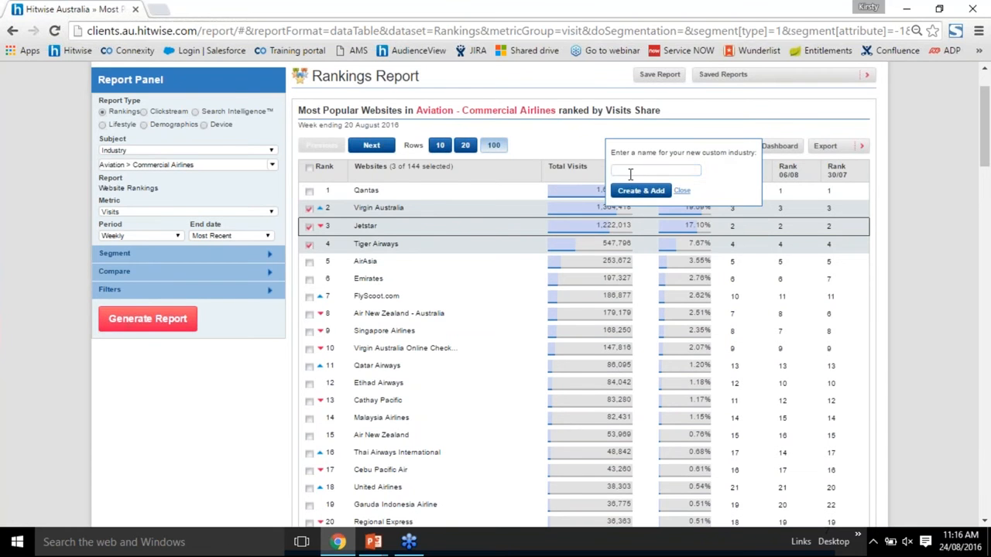
text(Low Cost Carriers)
click(633, 193)
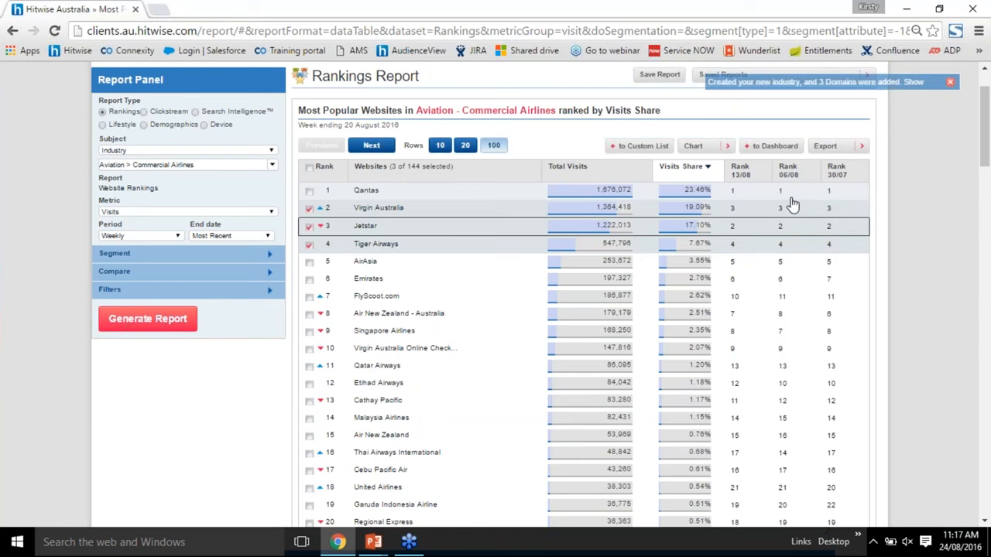
Step: Update the visits share chart to compare the selected websites Virgin Australia, Jetstar and Tiger Airways
scroll(792, 203, up, 1)
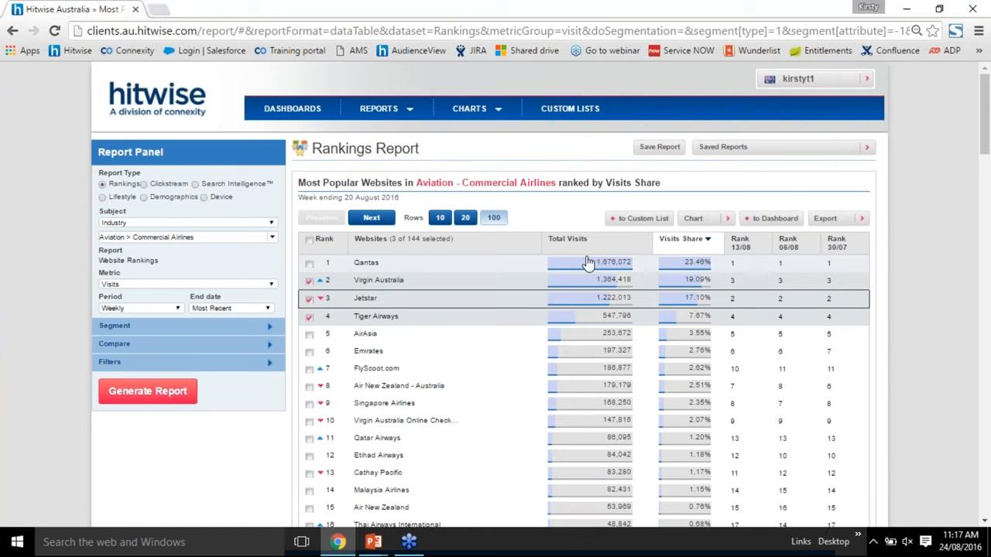
scroll(701, 151, down, 1)
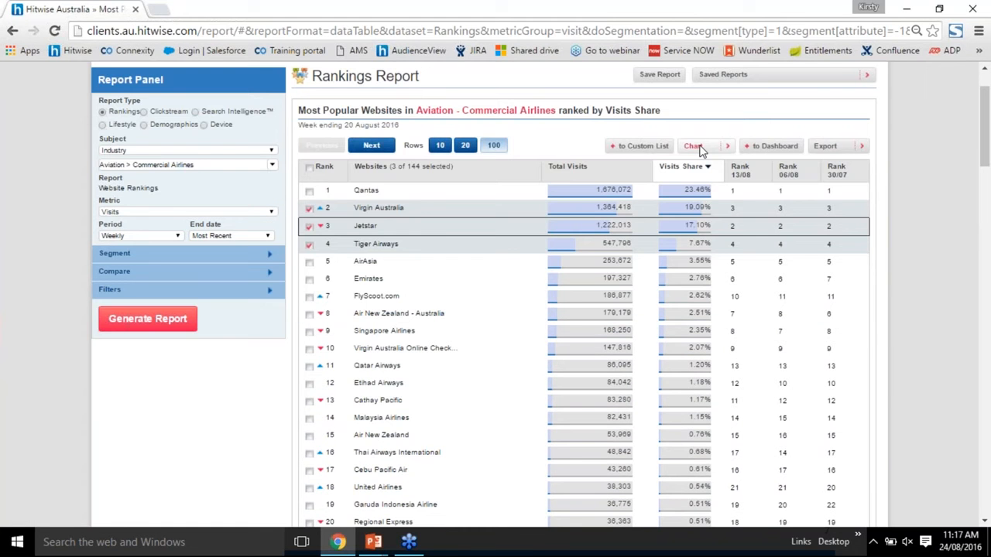
click(696, 147)
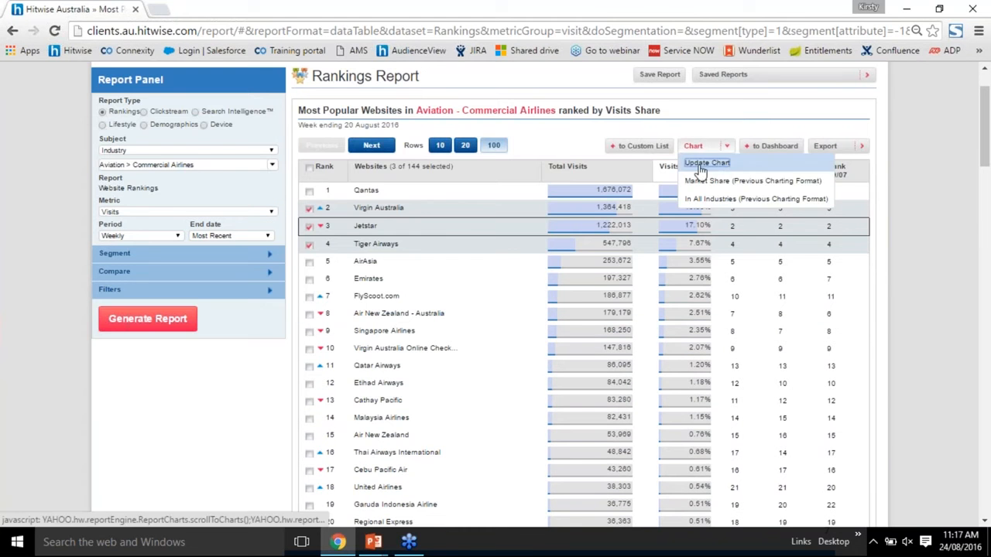
click(701, 169)
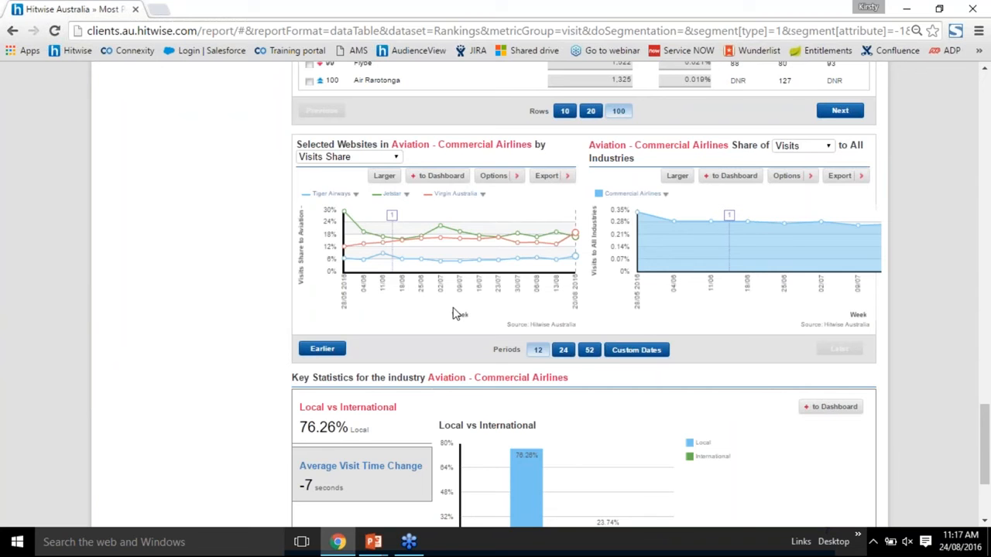
Step: Add the Commercial Airlines rankings table as a module to a new dashboard named "New"
scroll(454, 313, up, 8)
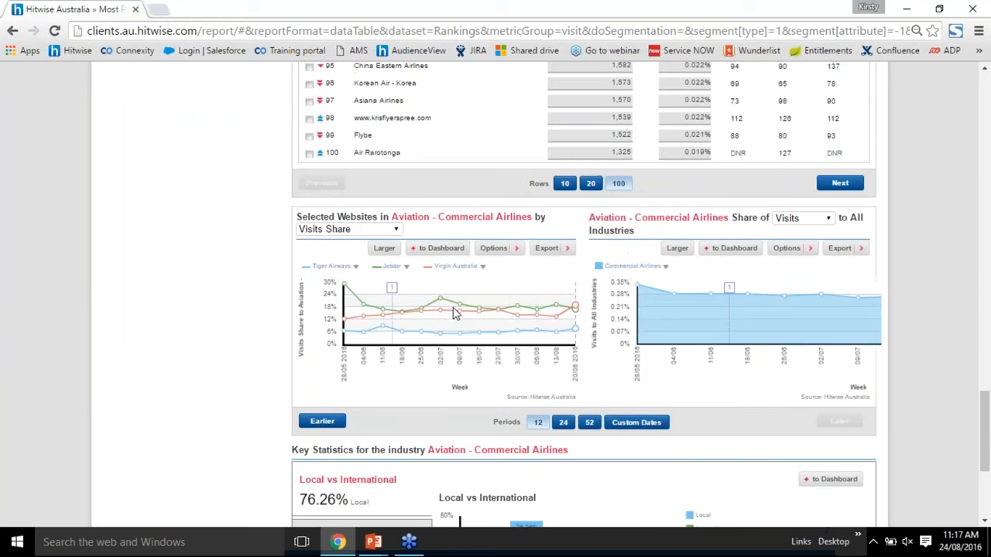
scroll(454, 313, up, 15)
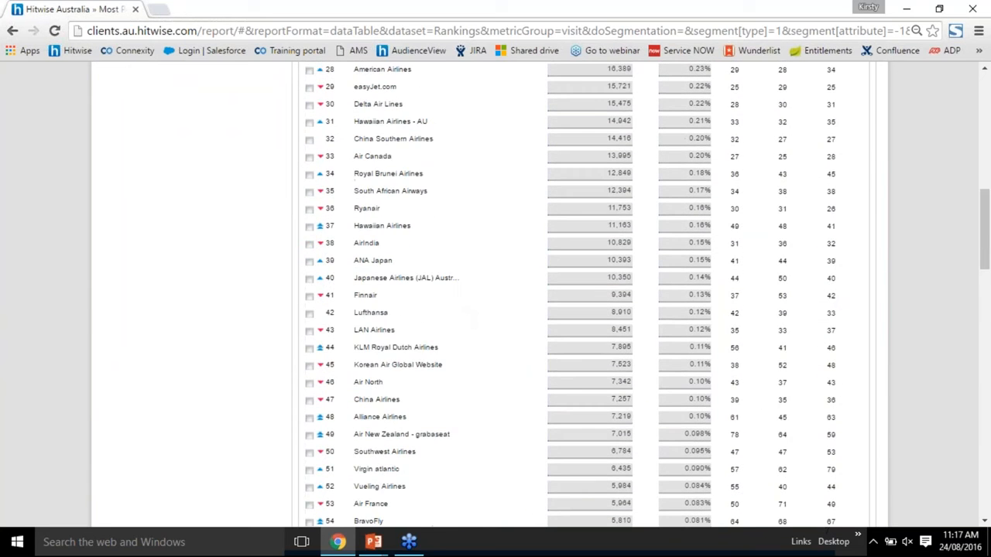
scroll(376, 285, up, 1)
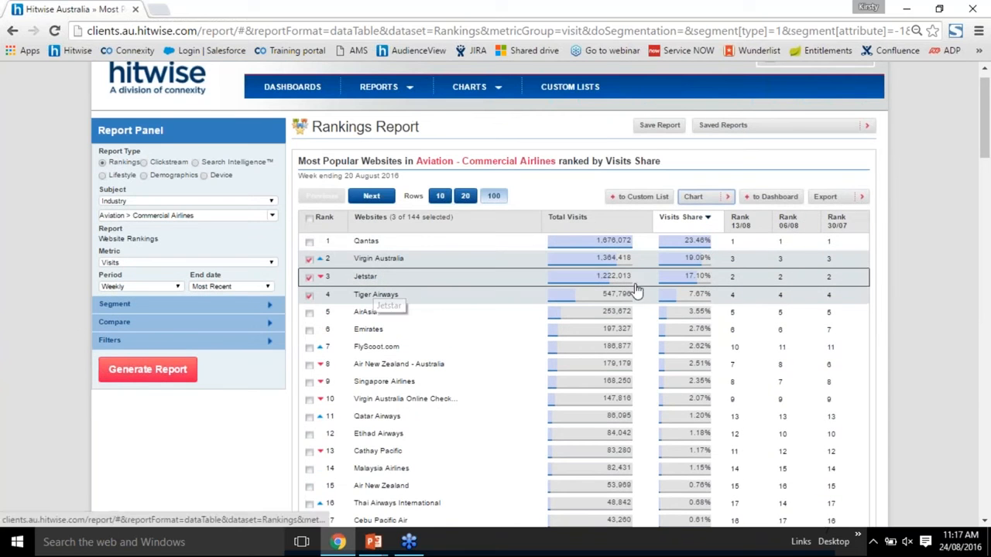
click(774, 197)
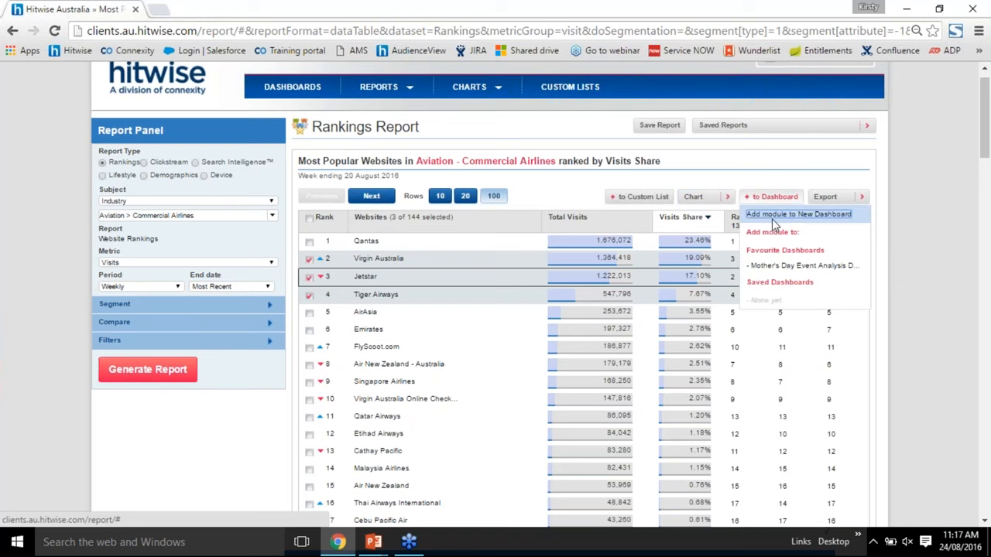
click(772, 217)
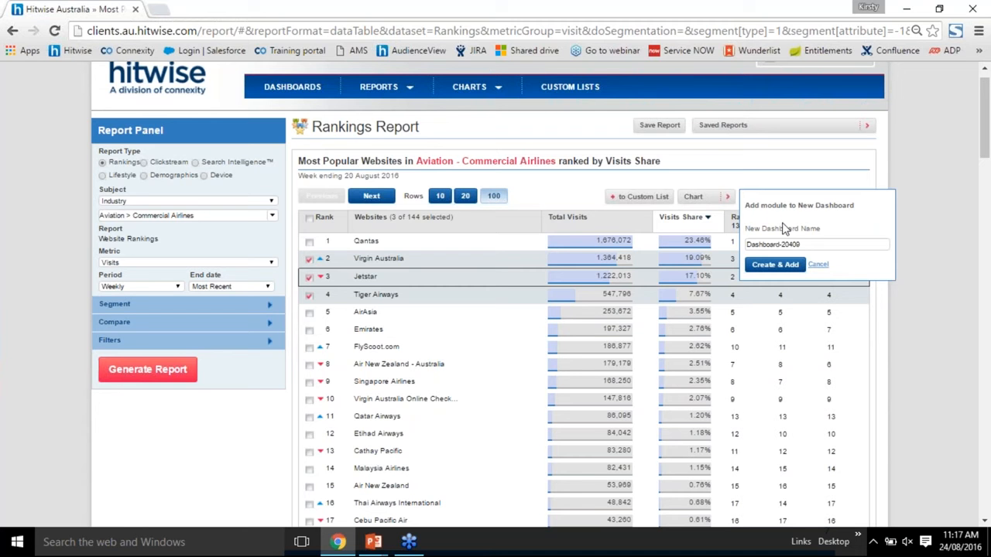
key(ctrl+a)
text(New)
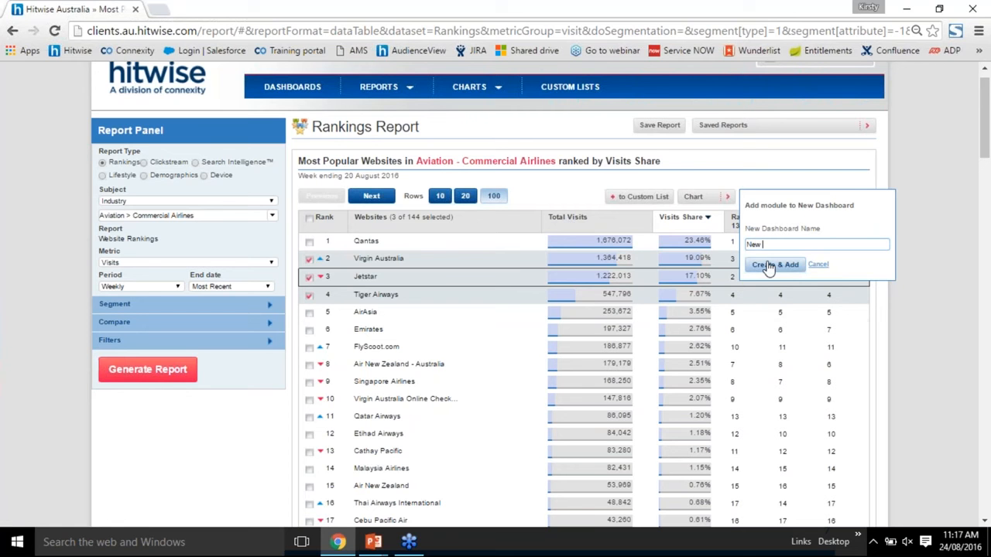
click(769, 266)
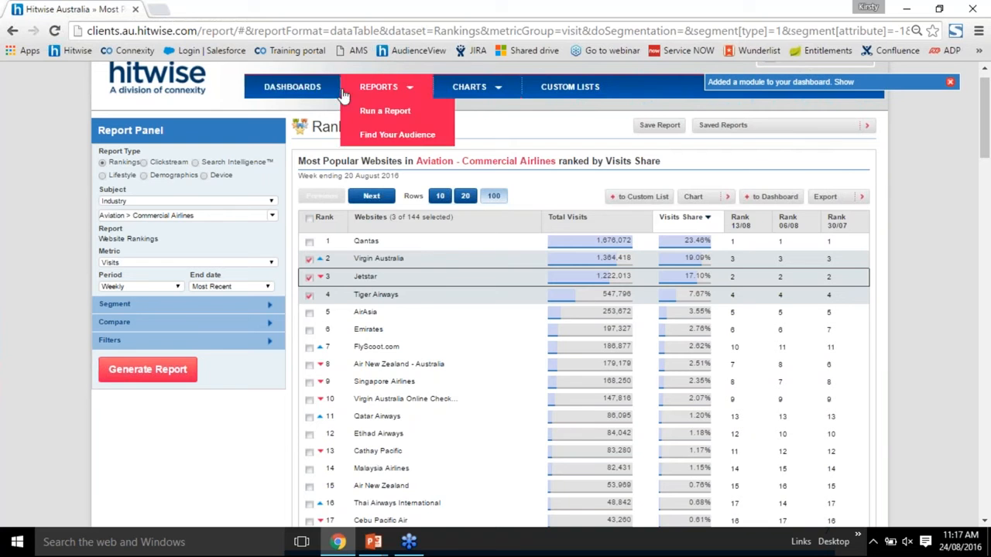
Step: Open the dashboards in a separate browser tab, check the actions available for the "New" dashboard, and close the tab
middle_click(292, 86)
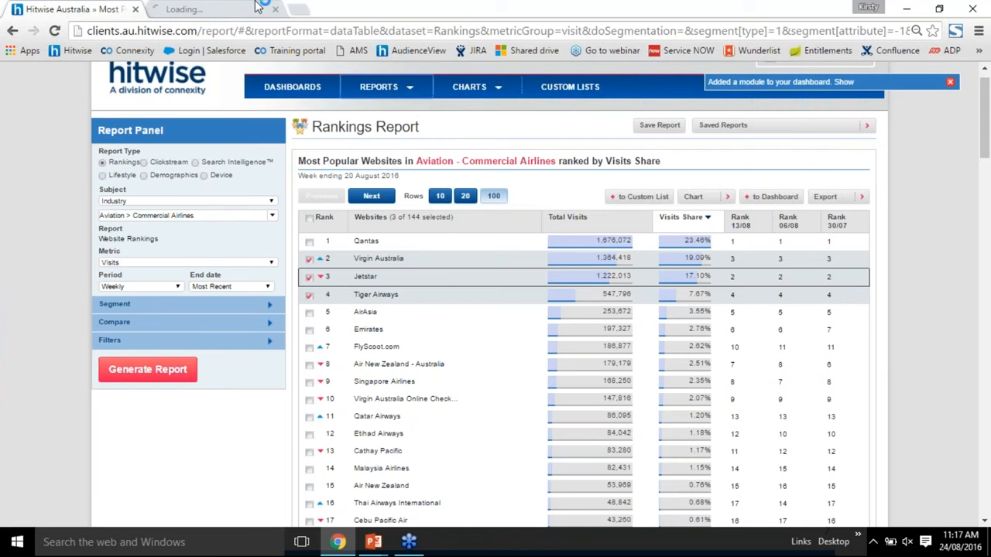
click(225, 8)
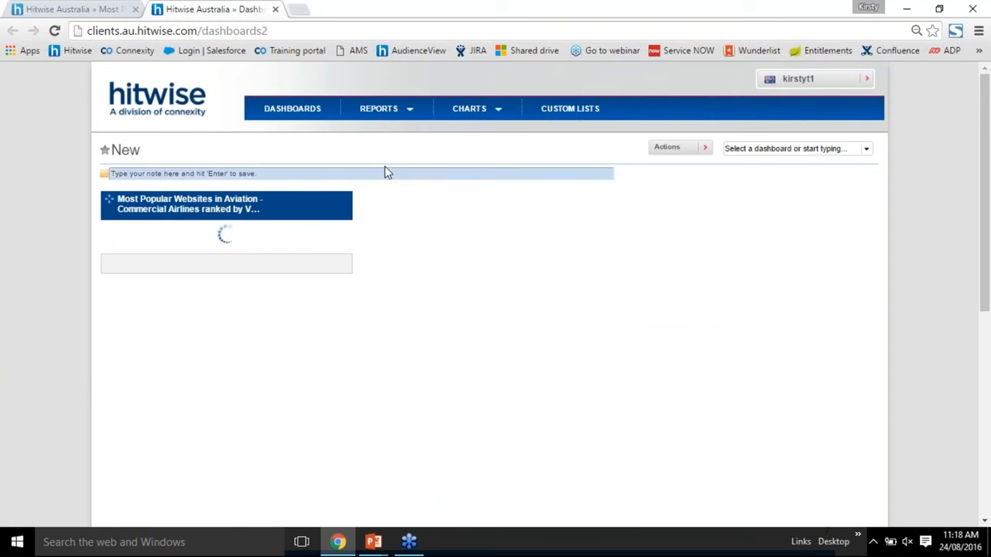
click(706, 149)
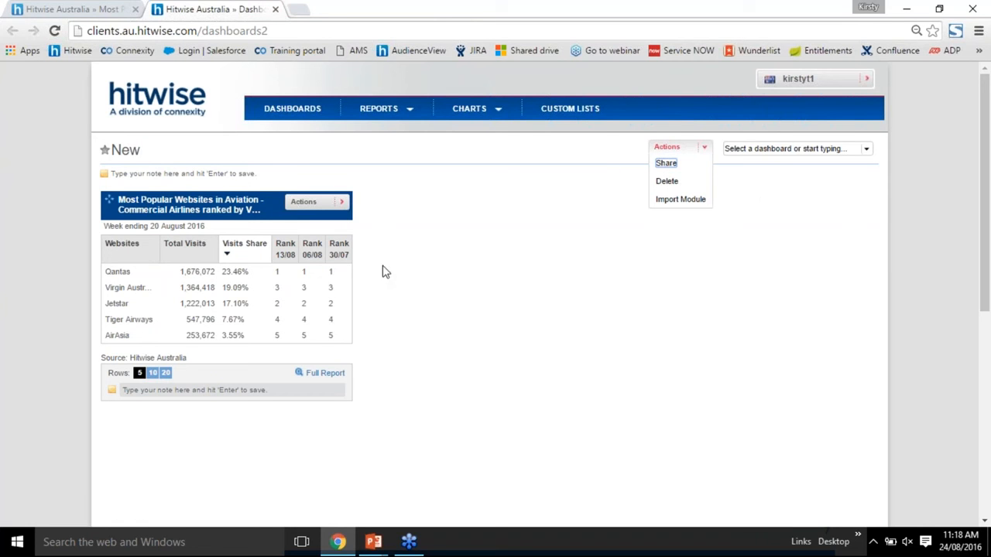
click(275, 10)
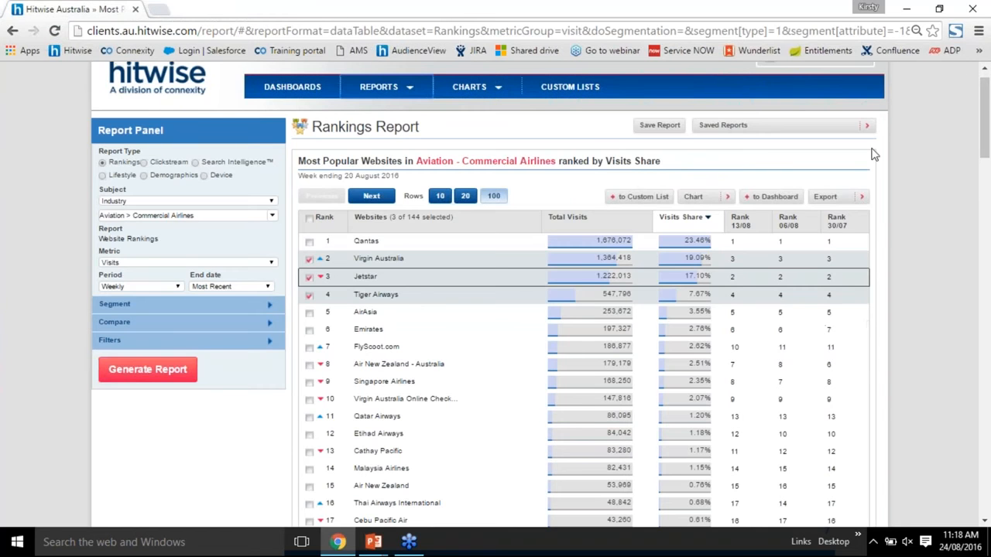
scroll(921, 258, down, 2)
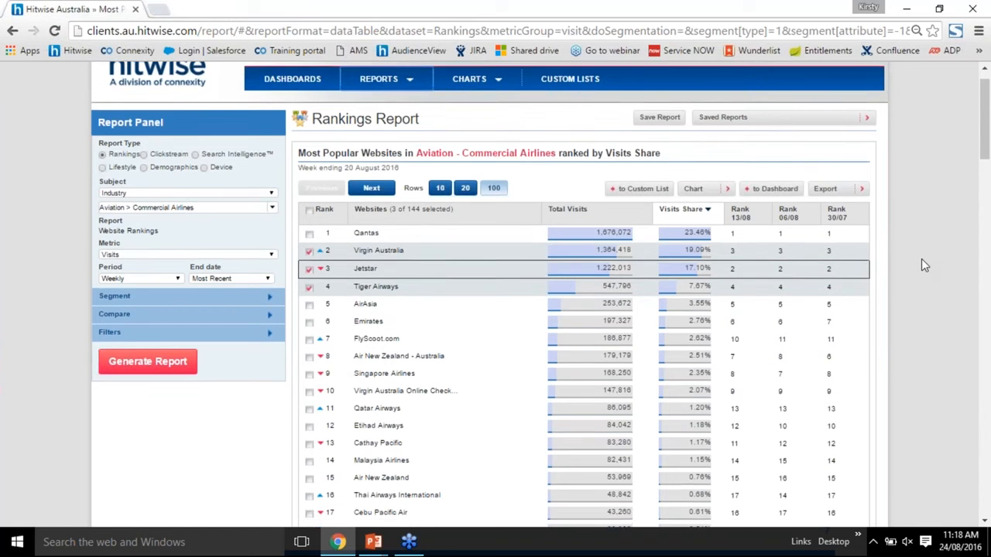
scroll(921, 259, up, 2)
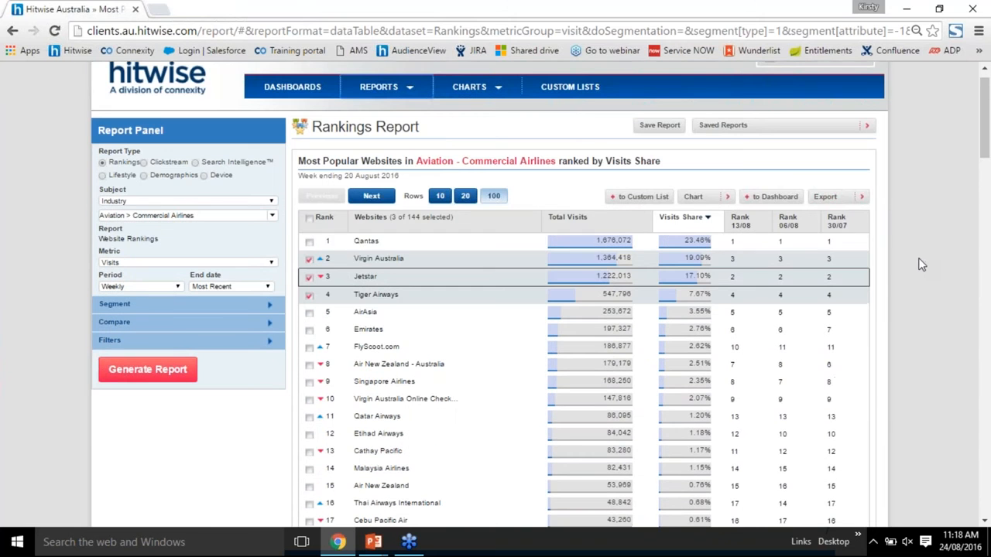
click(852, 198)
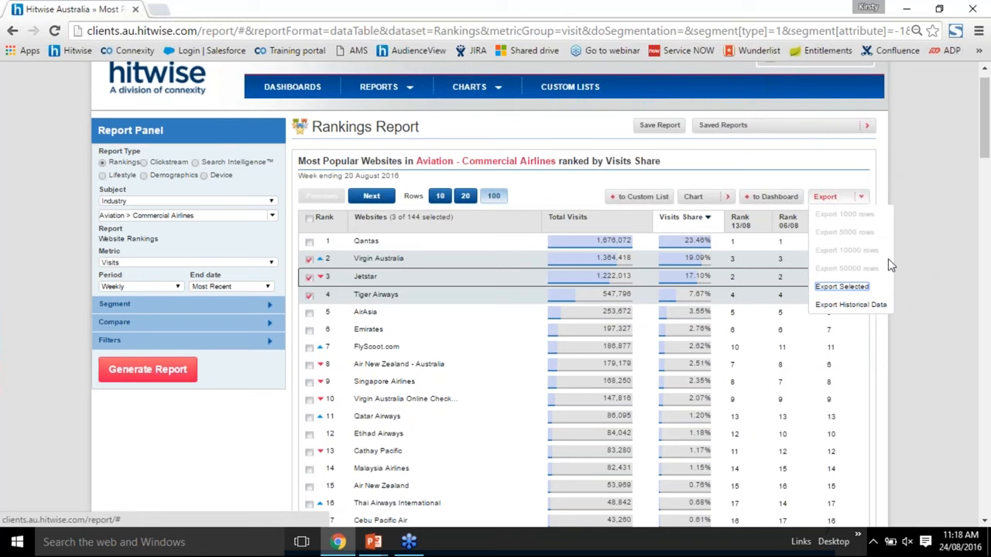
click(919, 275)
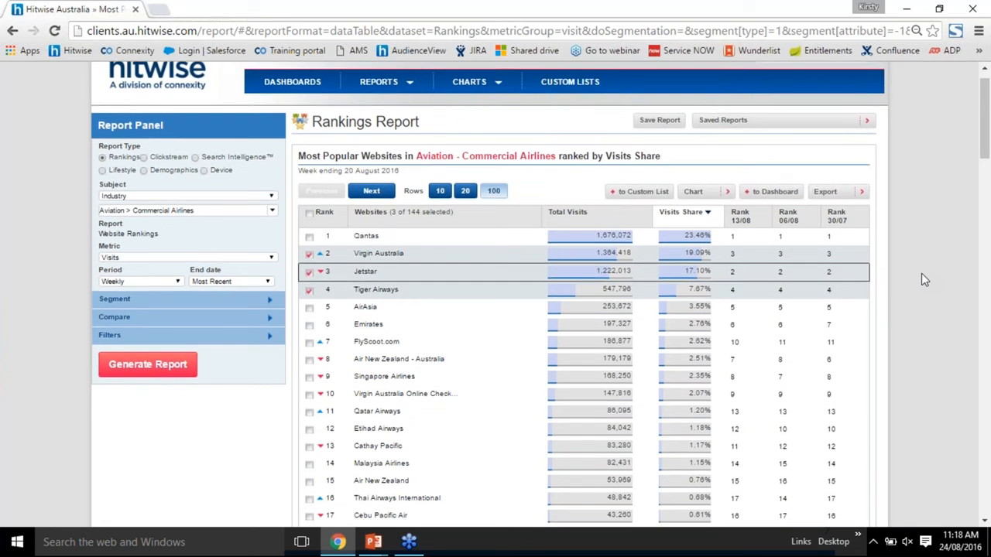
Step: Display 52 periods on the Commercial Airlines share of visits chart, enlarge it and check the latest data point
scroll(921, 278, down, 9)
scroll(921, 279, down, 9)
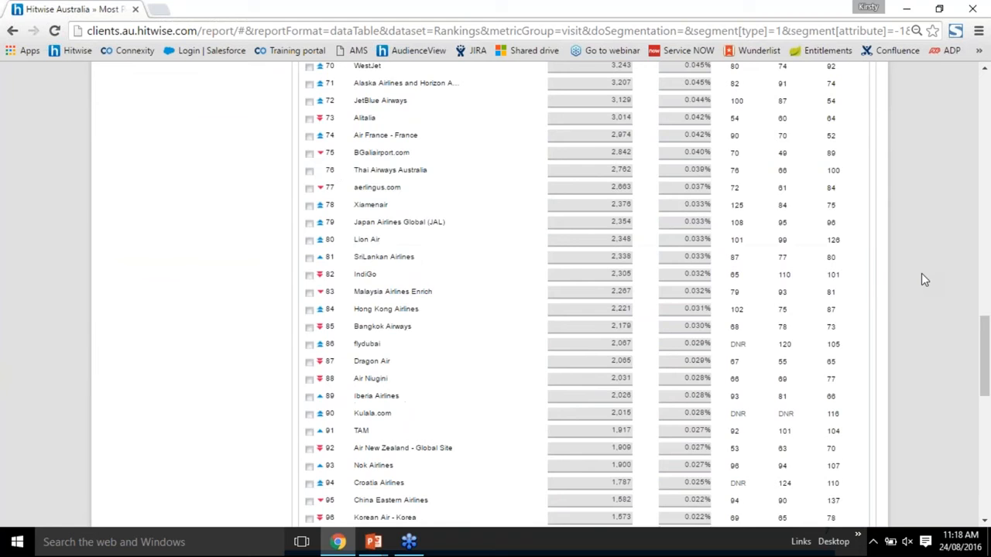
scroll(896, 281, down, 6)
scroll(896, 281, down, 2)
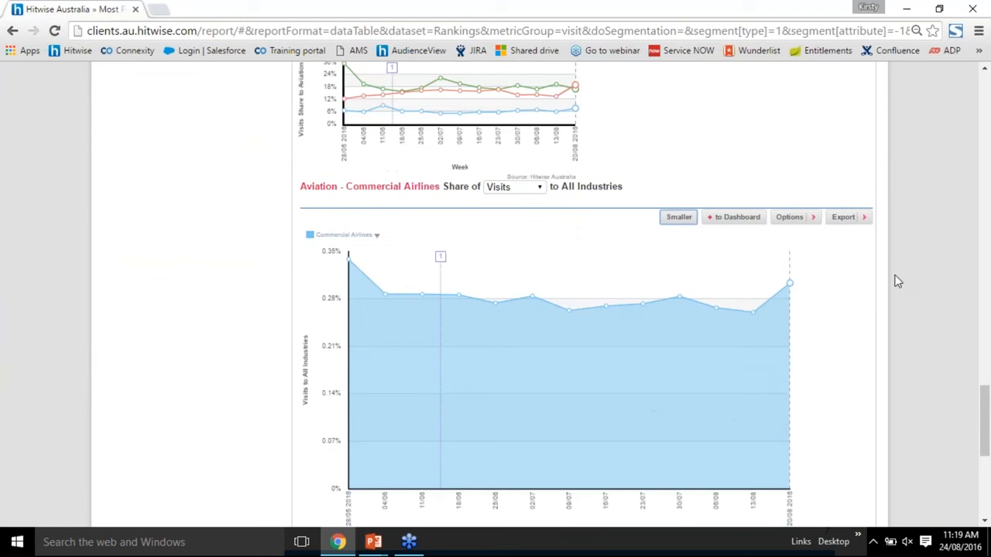
scroll(896, 281, down, 1)
scroll(896, 281, down, 4)
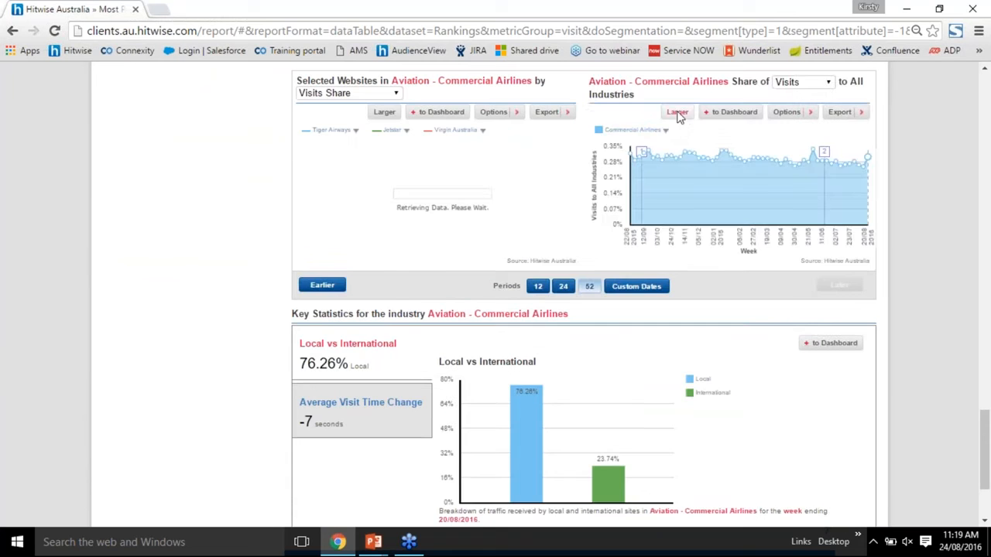
click(678, 112)
scroll(679, 116, down, 2)
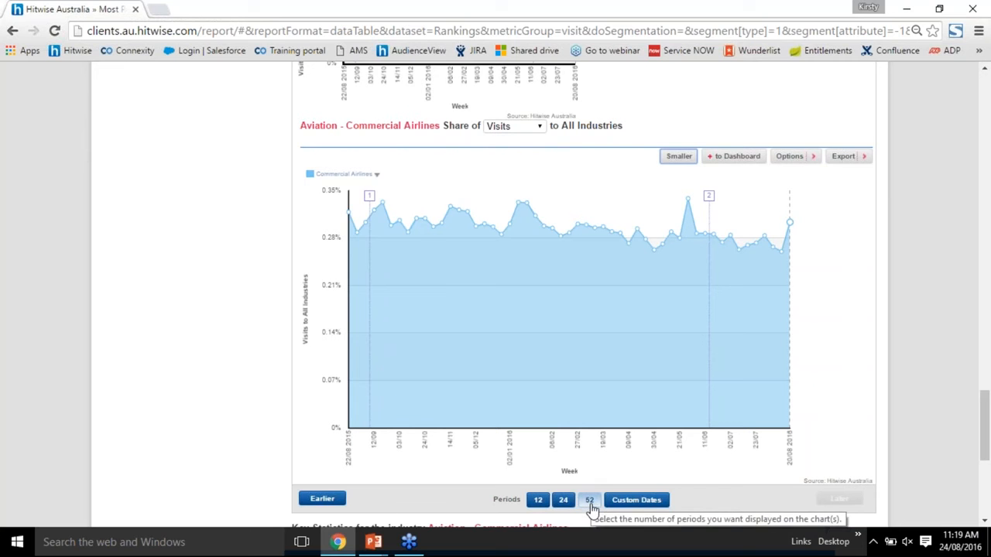
mouse_move(791, 225)
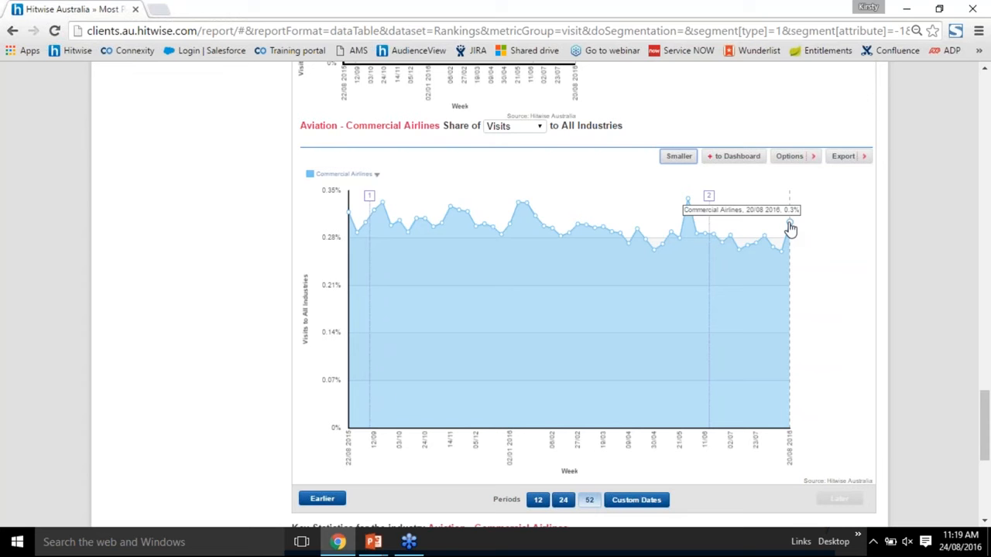
Step: Switch the Commercial Airlines industry share chart to Total Visits and enlarge it
click(540, 128)
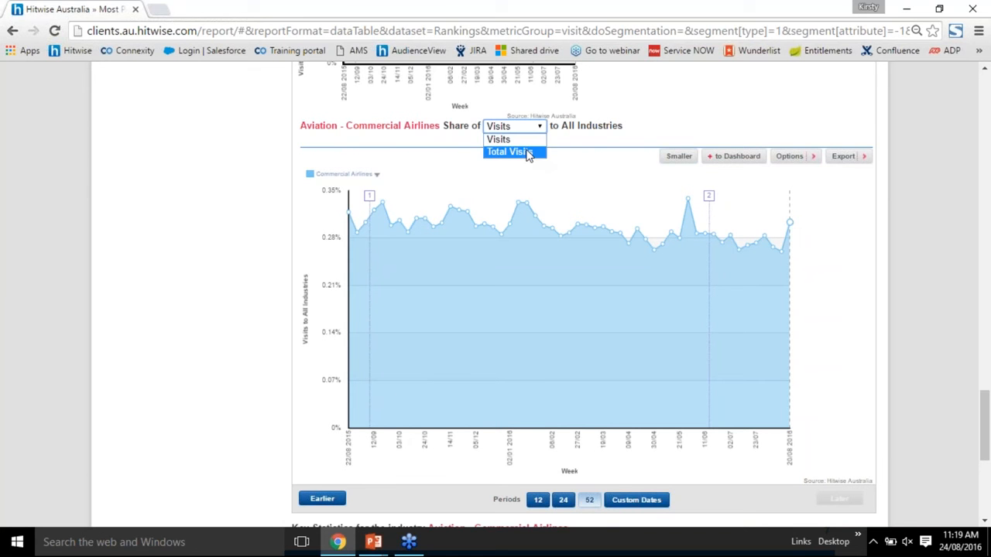
click(528, 153)
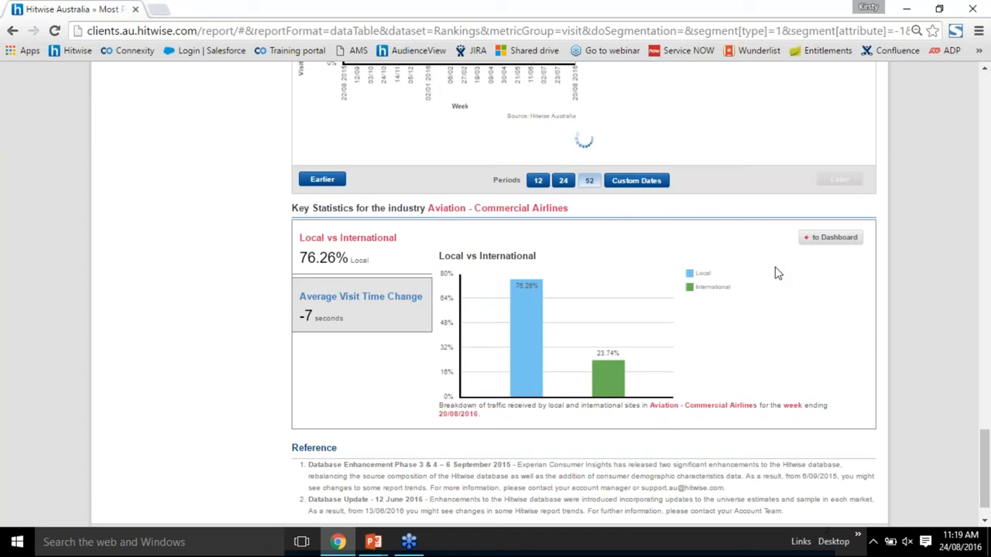
click(677, 113)
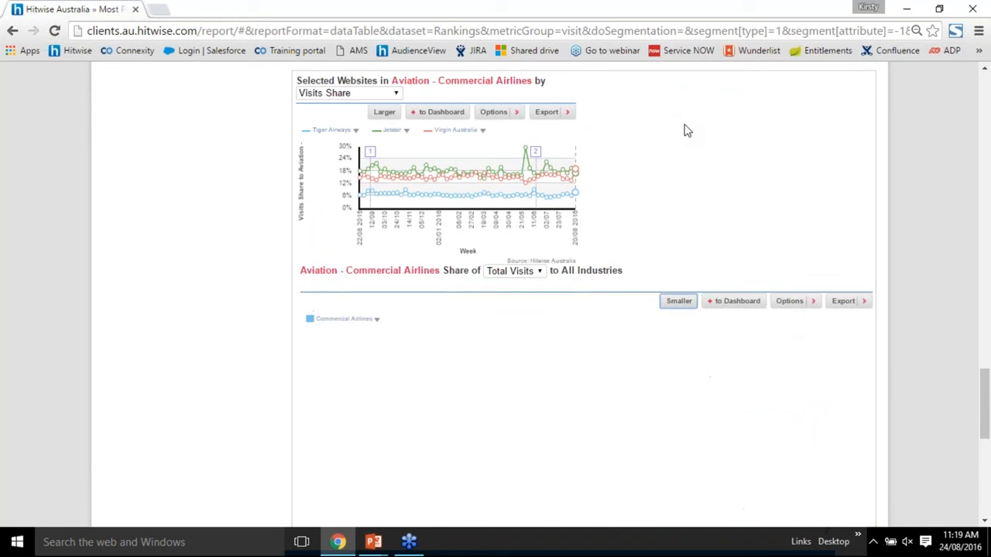
scroll(769, 217, down, 1)
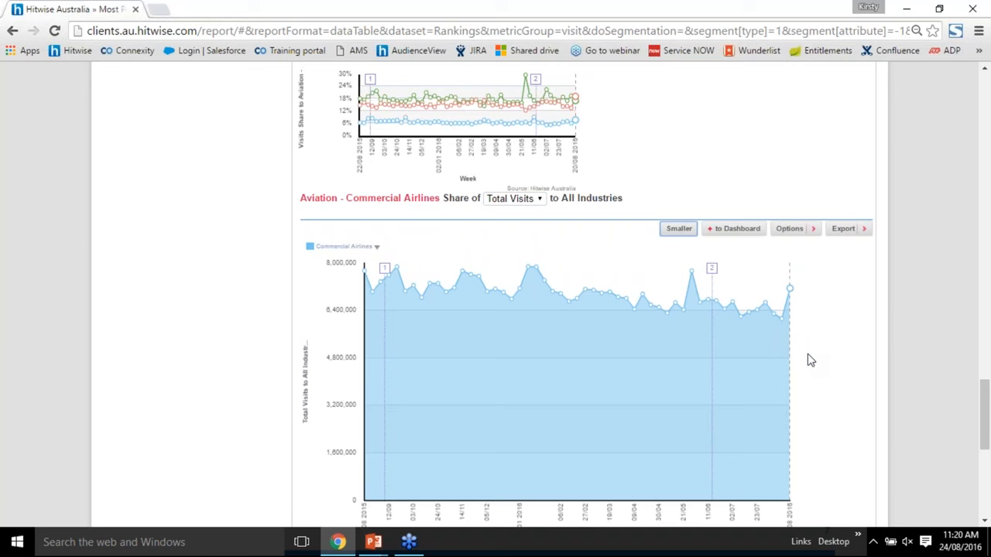
Step: Generate a monthly website rankings report for the industry Shopping and Classifieds > Rewards and Directories
scroll(811, 360, up, 10)
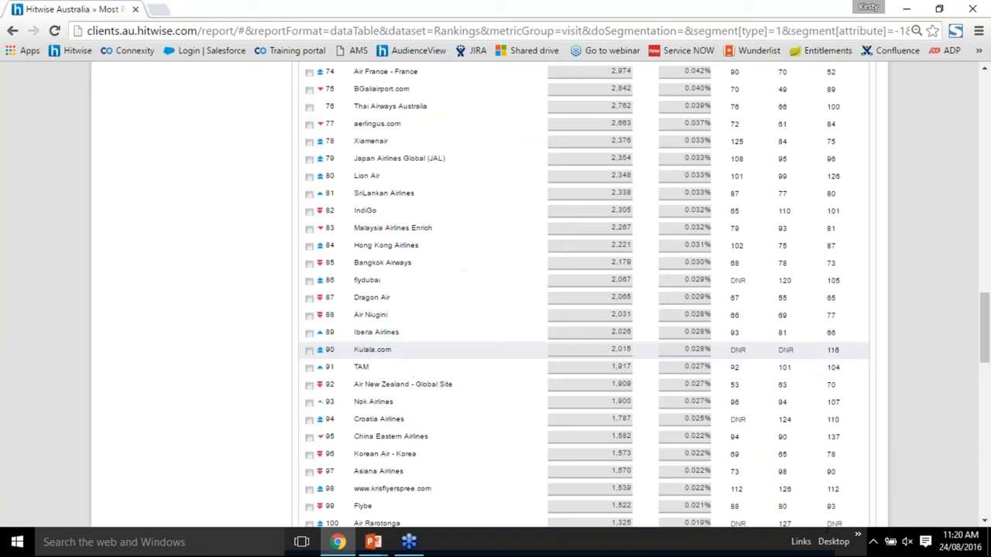
scroll(583, 349, up, 8)
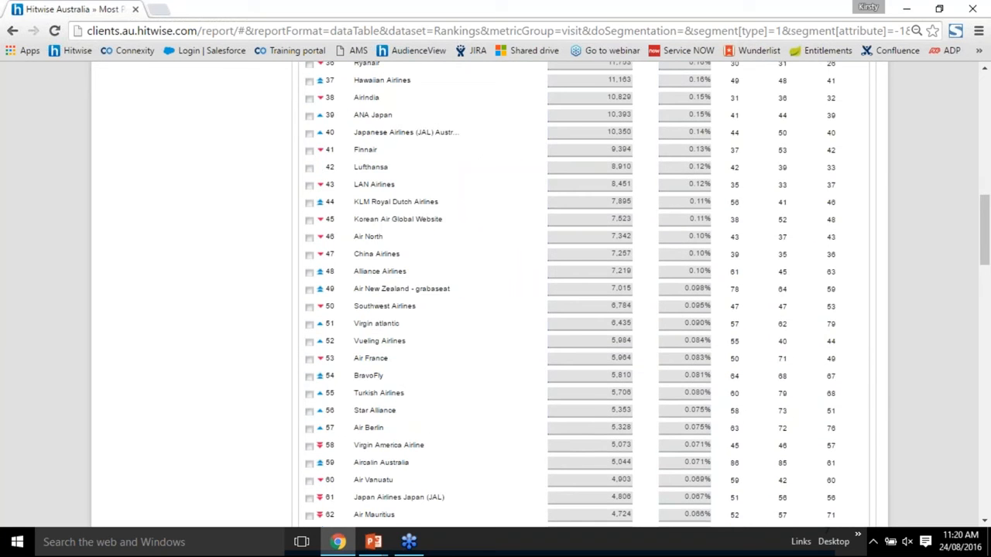
scroll(584, 294, up, 5)
scroll(257, 214, up, 5)
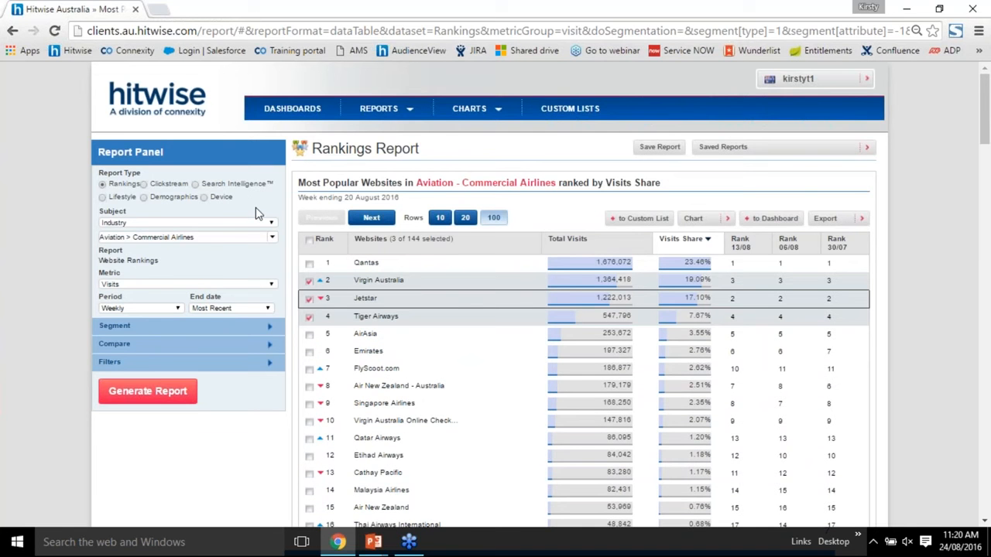
triple_click(224, 237)
key(BackSpace)
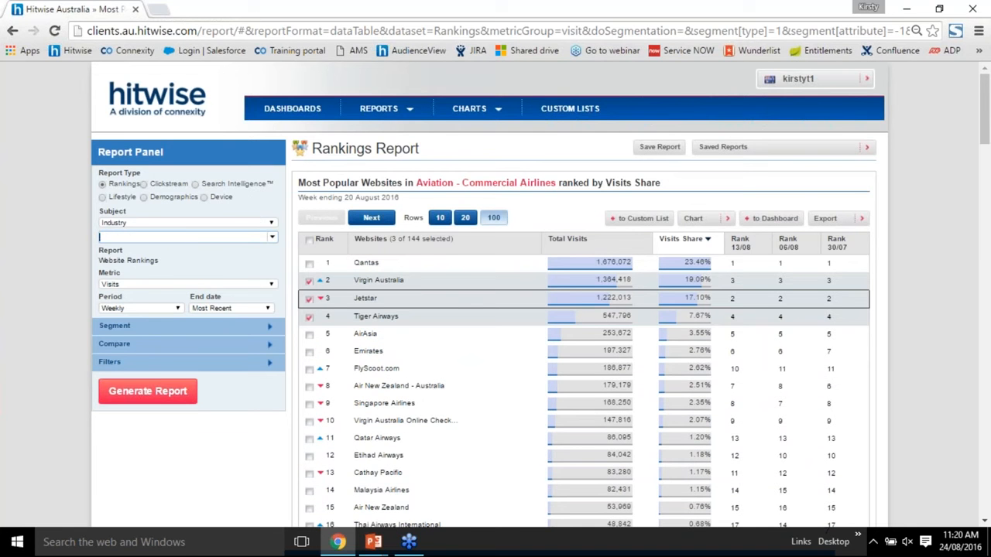
text(rewa)
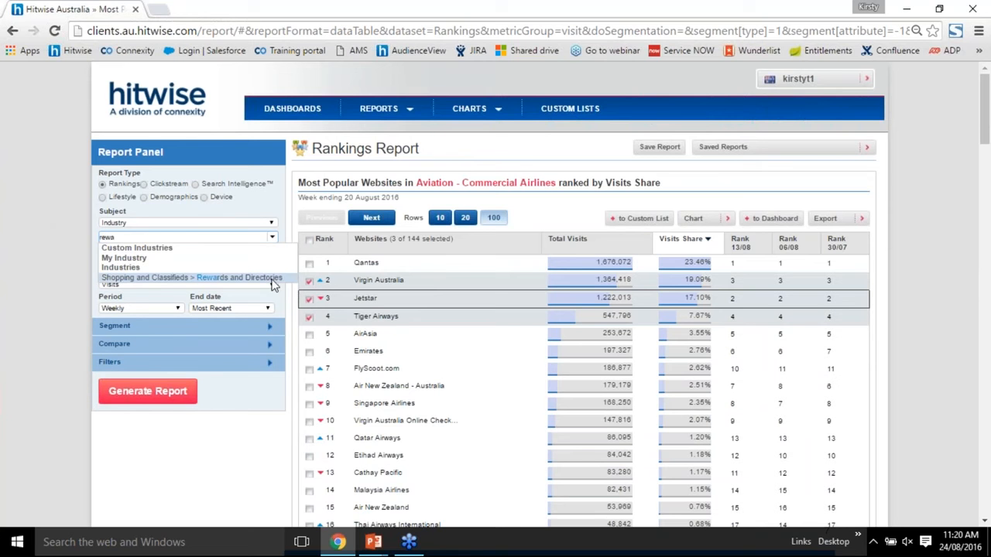
click(269, 279)
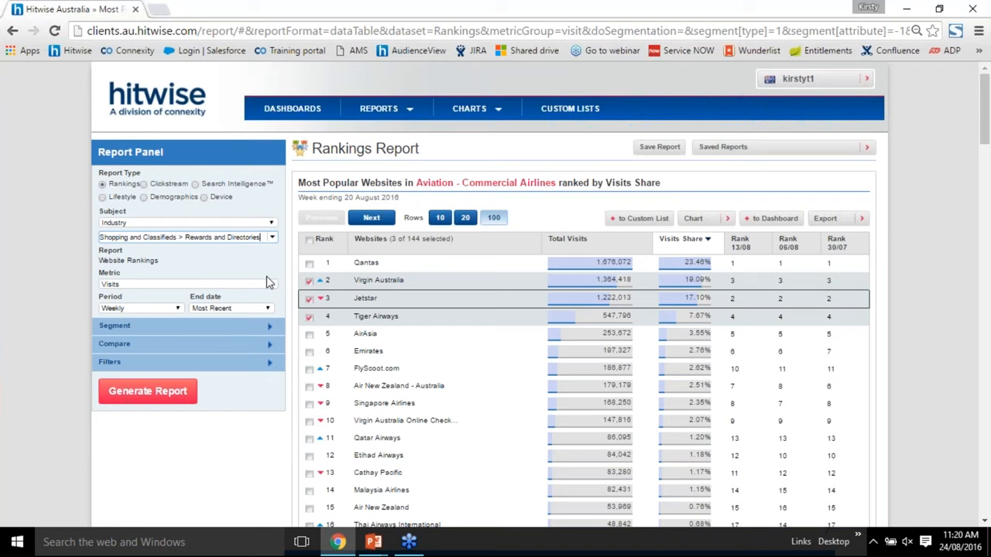
click(169, 309)
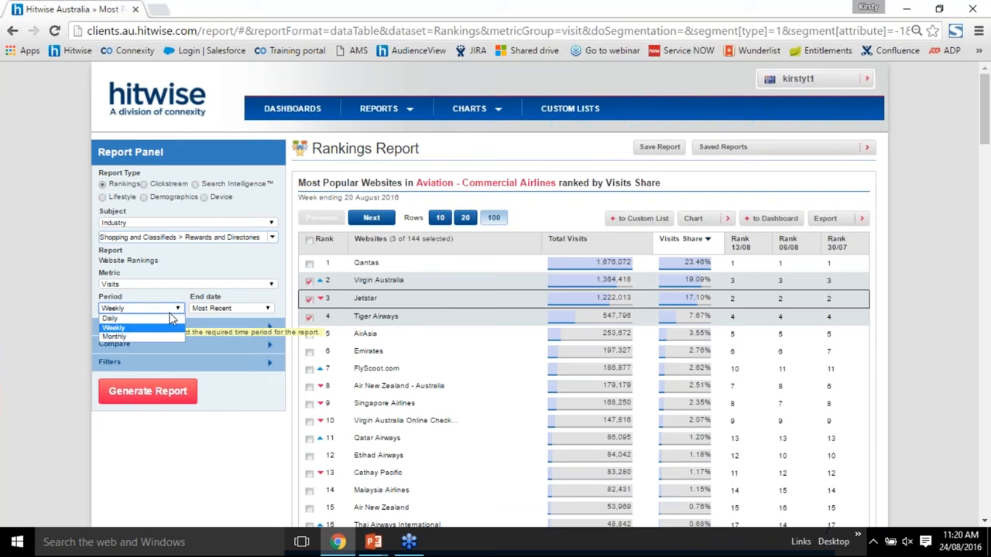
click(159, 331)
click(143, 400)
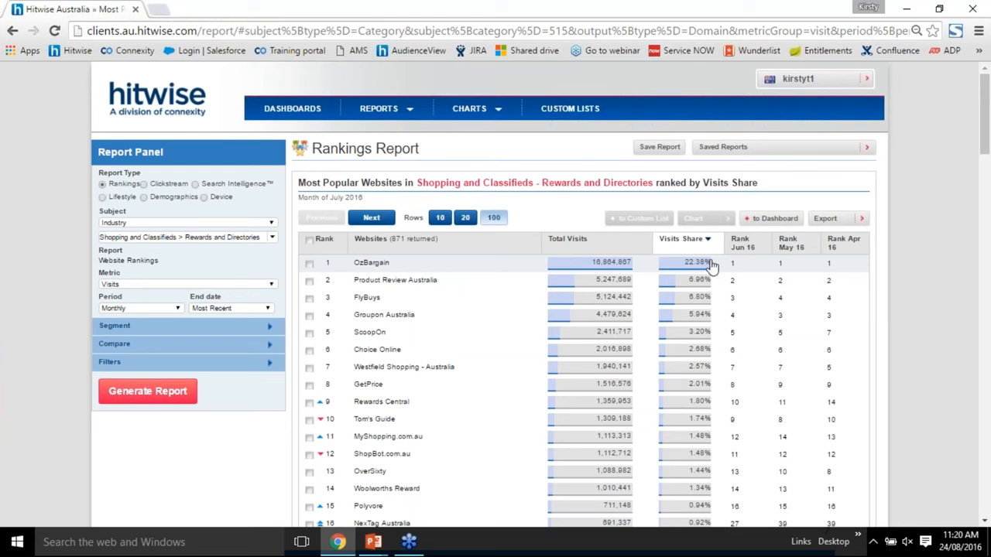
Step: Compare the Rewards and Directories rankings with Last Month by volume difference and regenerate the report
click(271, 345)
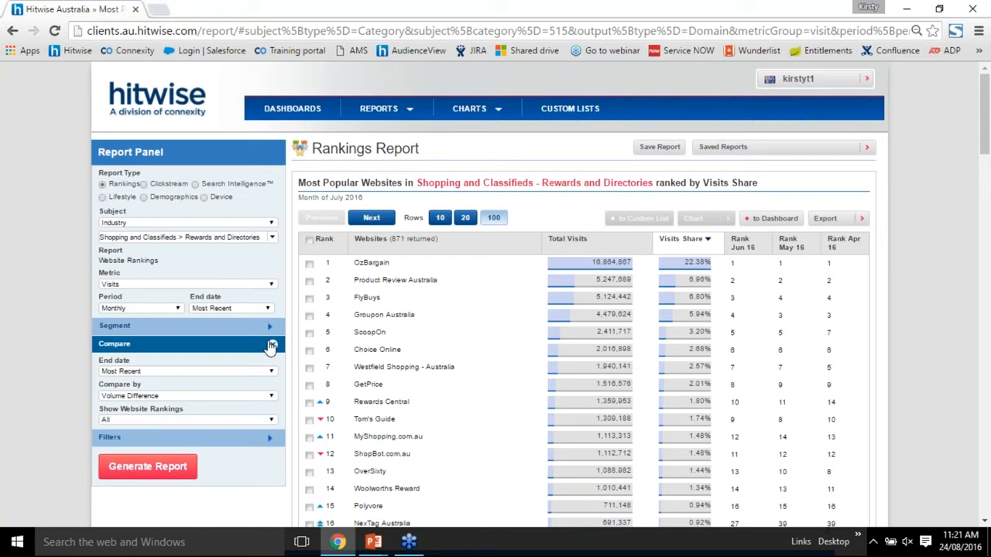
click(268, 373)
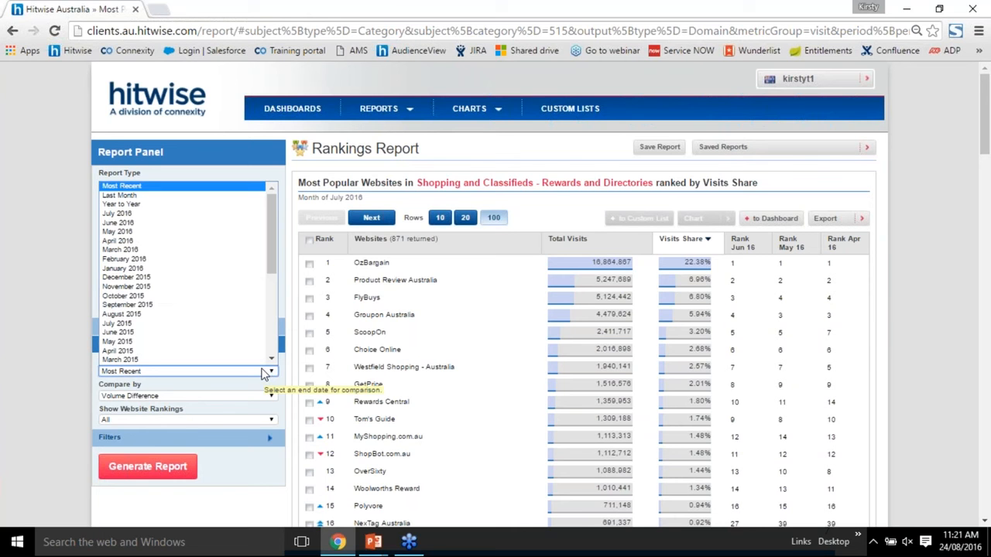
click(190, 203)
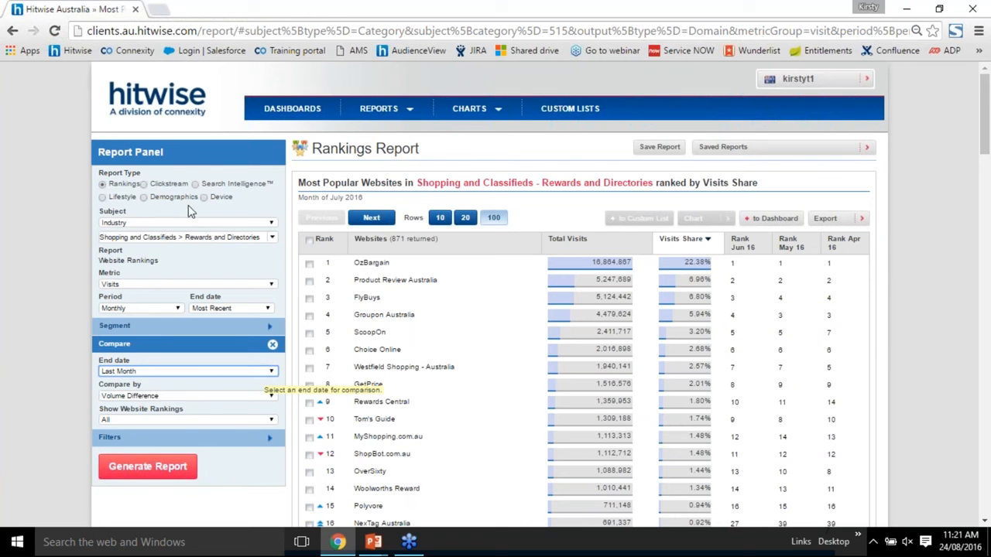
click(160, 476)
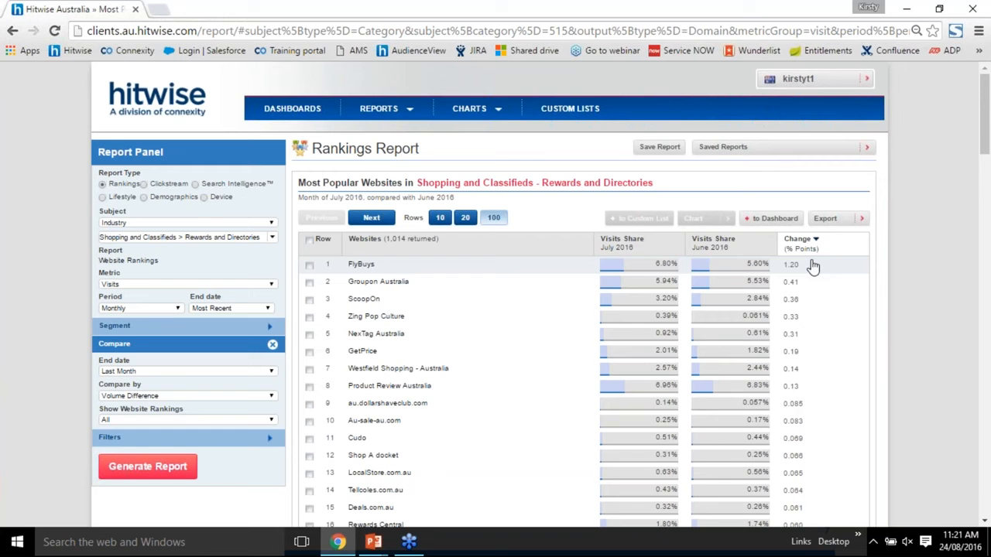
click(143, 185)
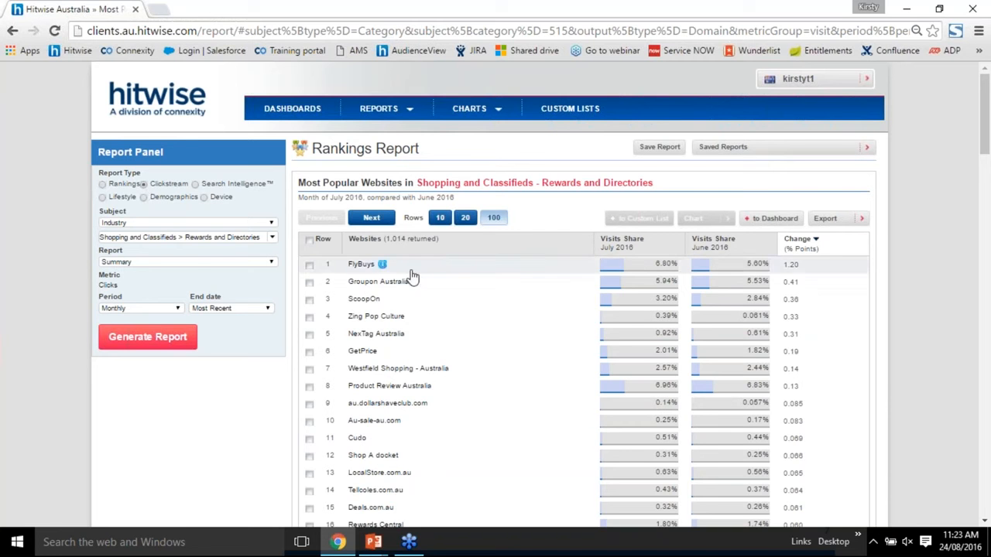
click(251, 223)
click(217, 243)
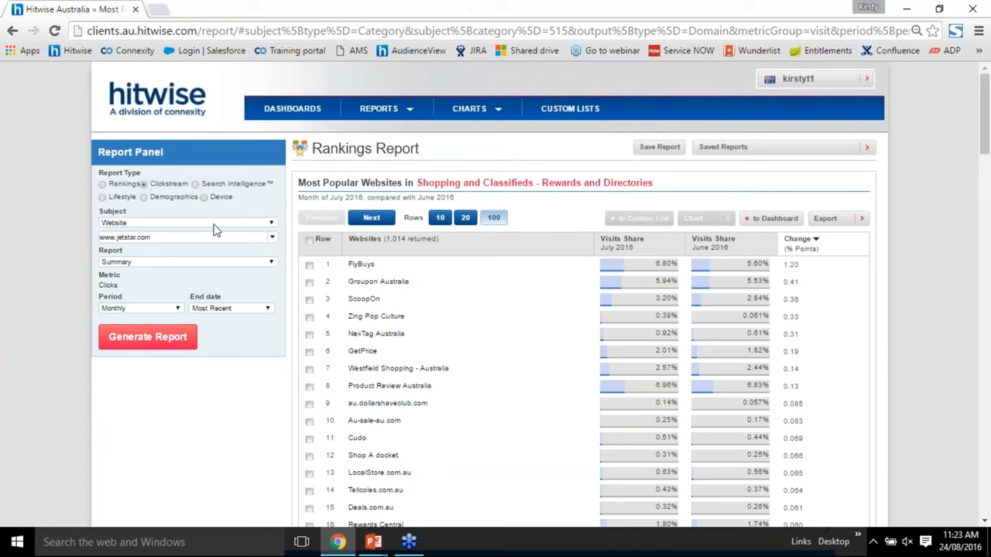
click(273, 238)
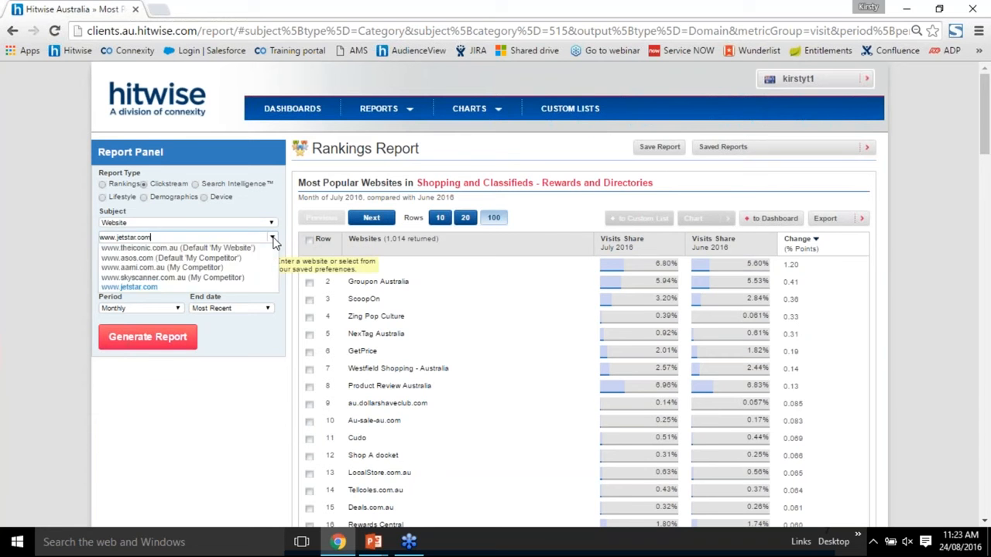
click(211, 248)
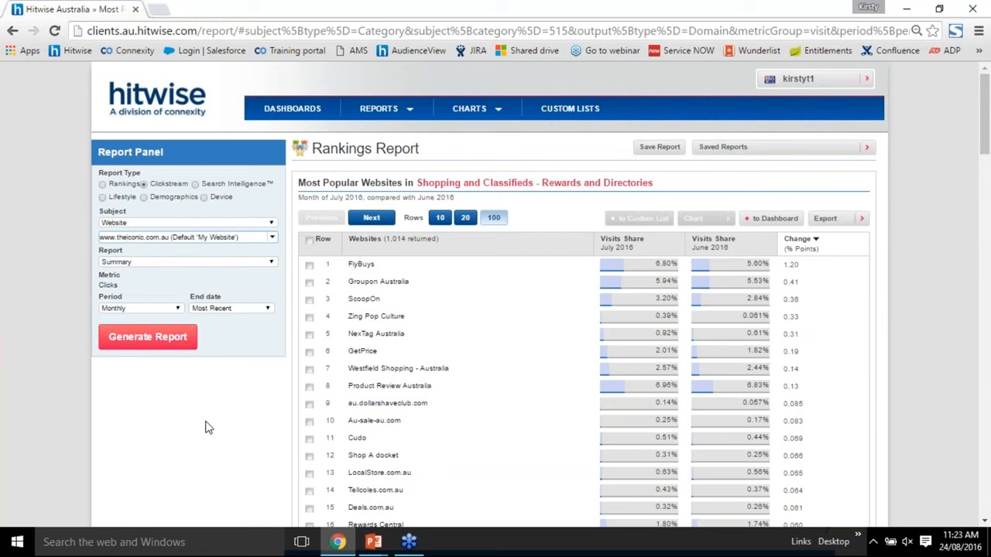
click(147, 341)
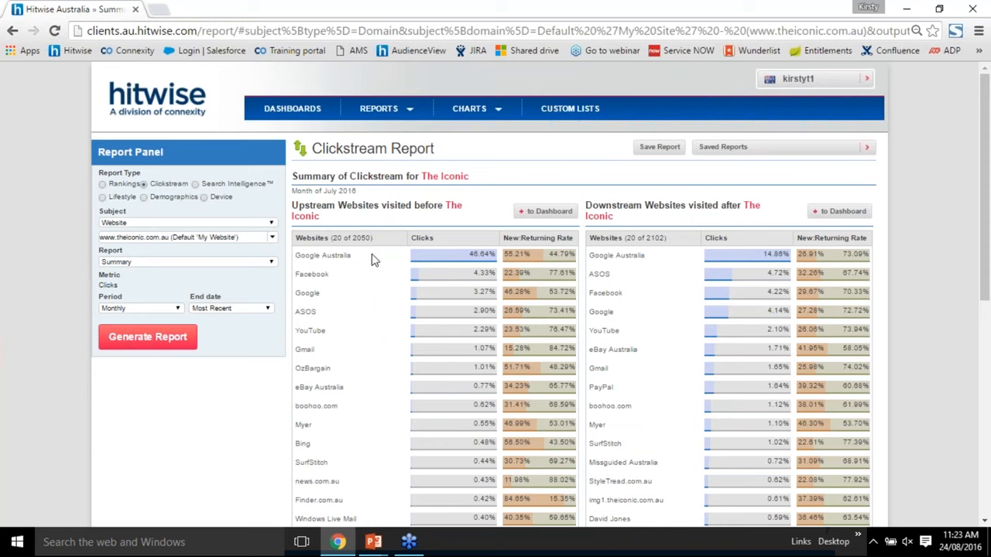
Step: Review the upstream and downstream websites and industries in The Iconic's Clickstream summary
drag(293, 205, 335, 206)
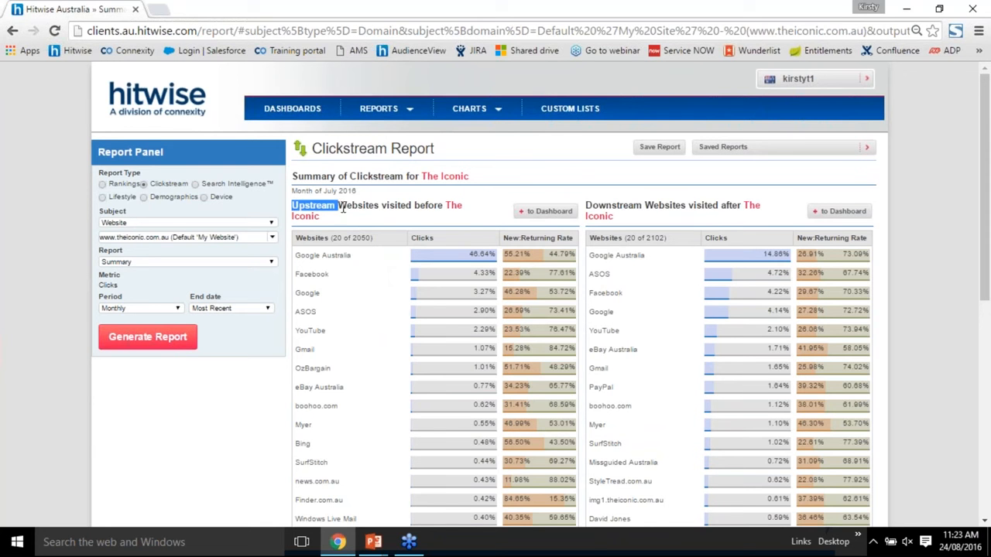
scroll(770, 287, down, 1)
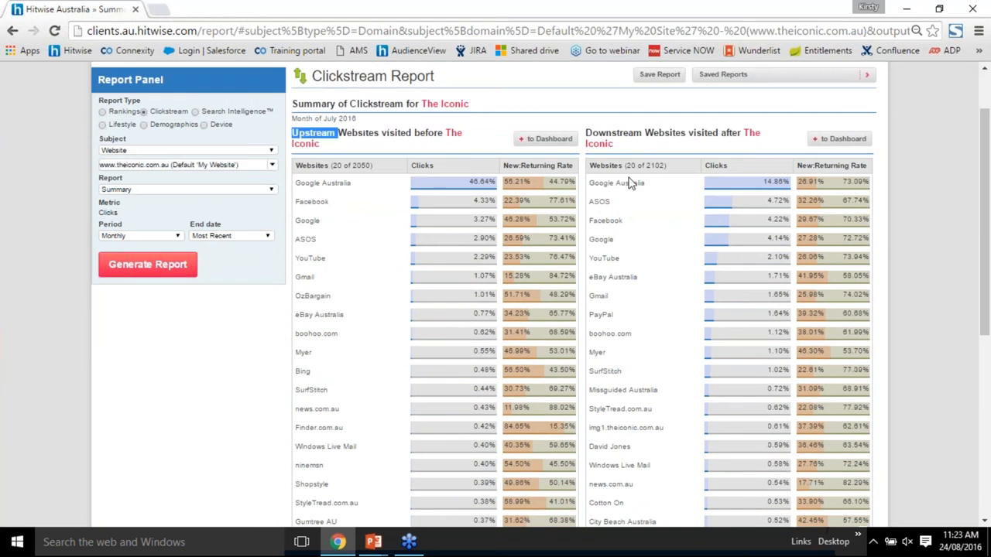
click(626, 131)
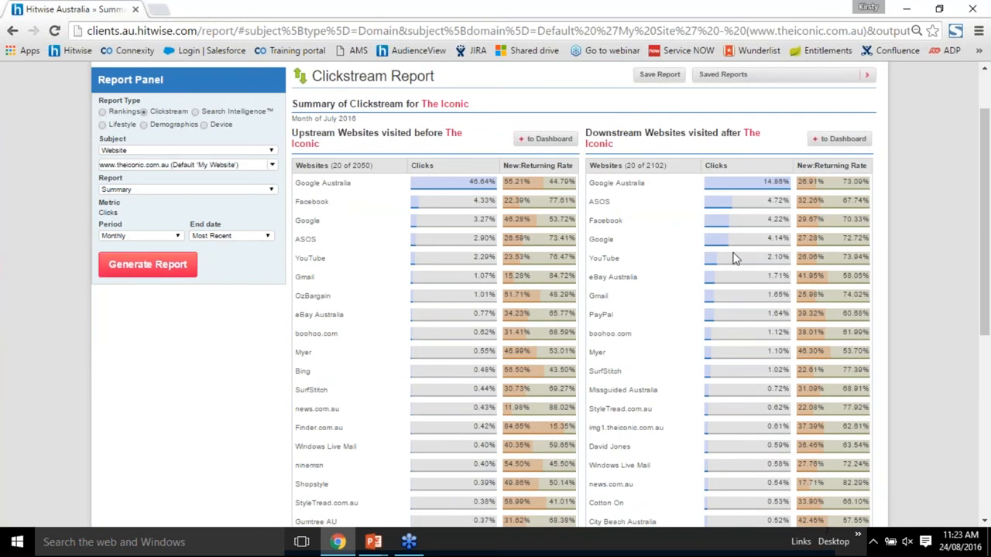
scroll(735, 259, down, 5)
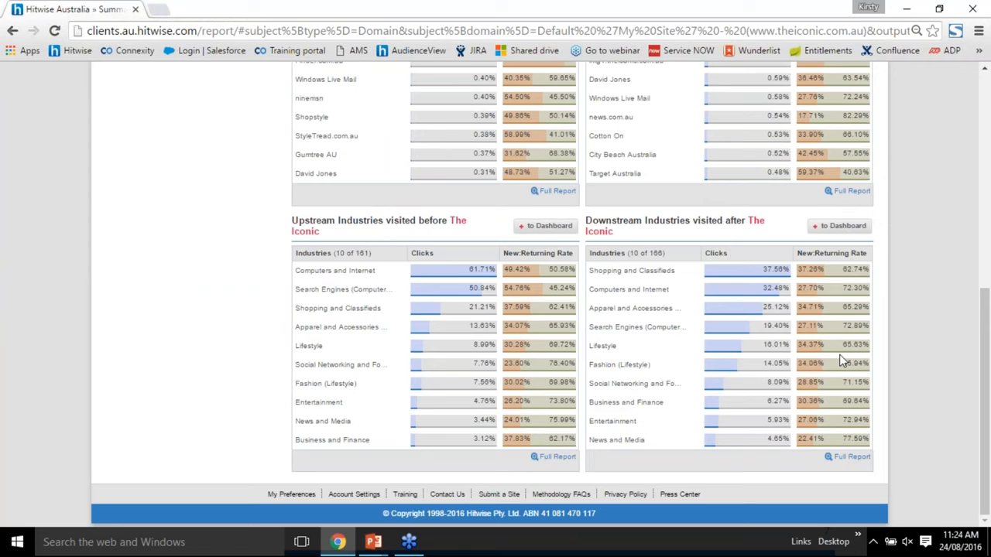
scroll(842, 361, up, 6)
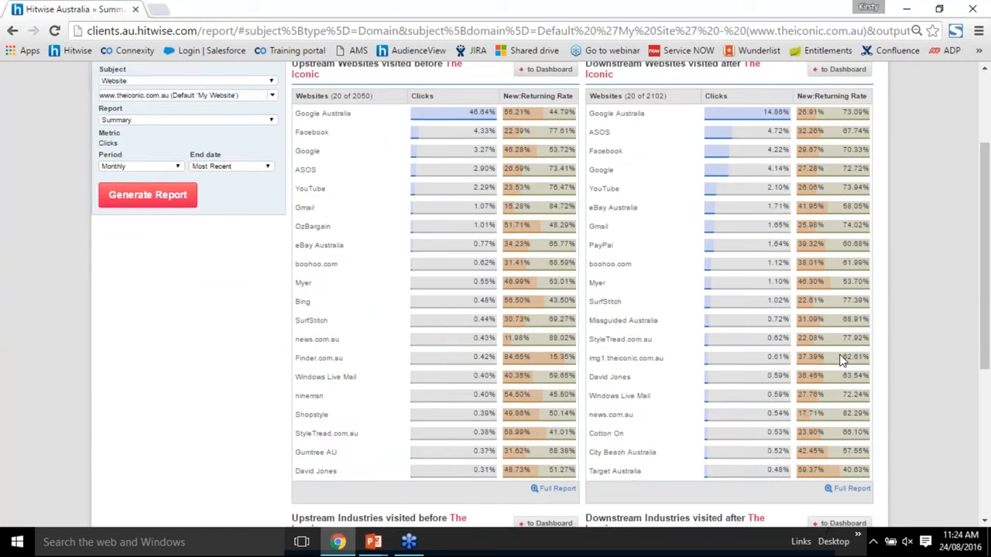
scroll(842, 361, down, 1)
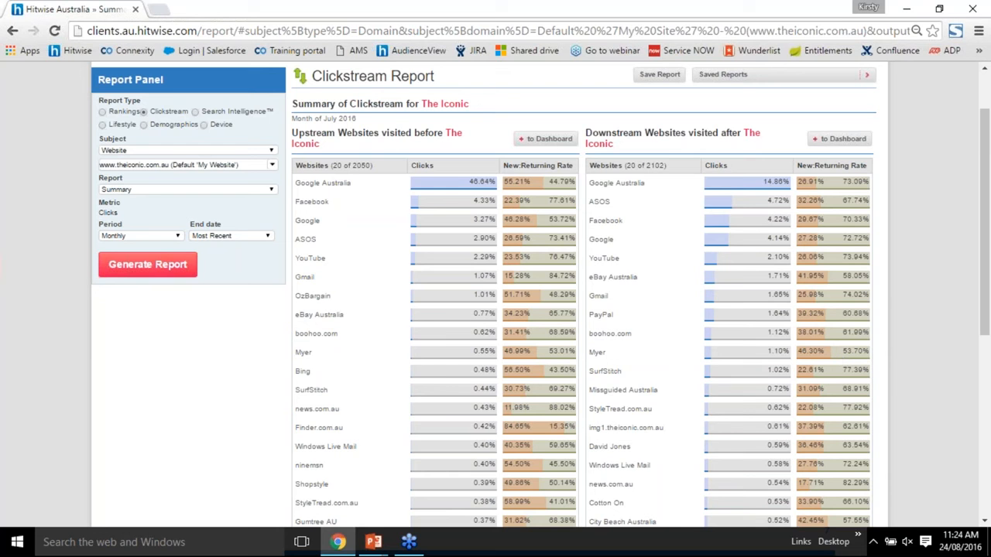
Step: Examine the competitors Cotton On, SurfStitch and ASOS among the downstream websites, and ASOS among the upstream websites
drag(637, 504, 590, 506)
drag(626, 373, 590, 376)
click(616, 209)
drag(617, 209, 591, 204)
click(323, 245)
drag(324, 244, 295, 241)
Step: Generate an Upstream Industries report for The Iconic with the grouping filtered to Sub-Industries Only
click(257, 191)
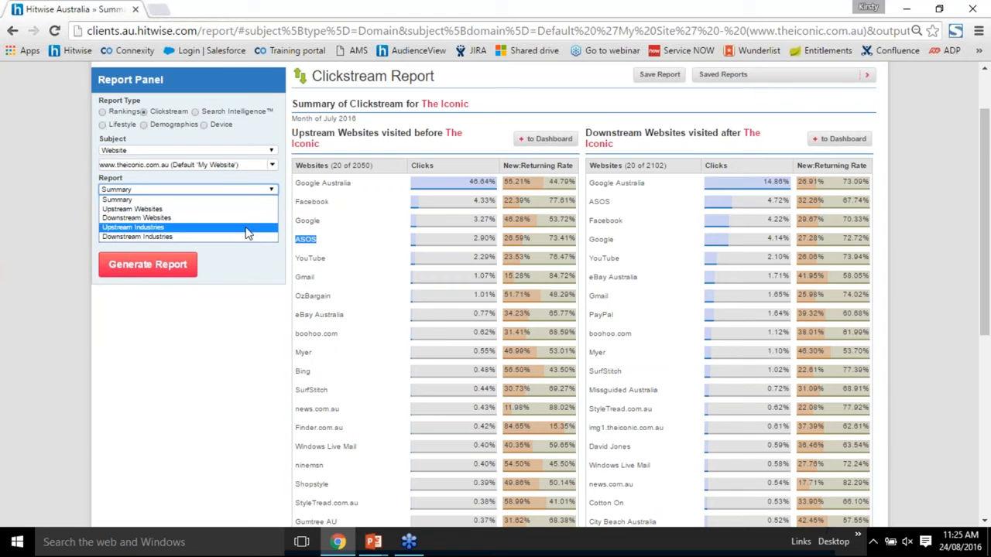
click(248, 228)
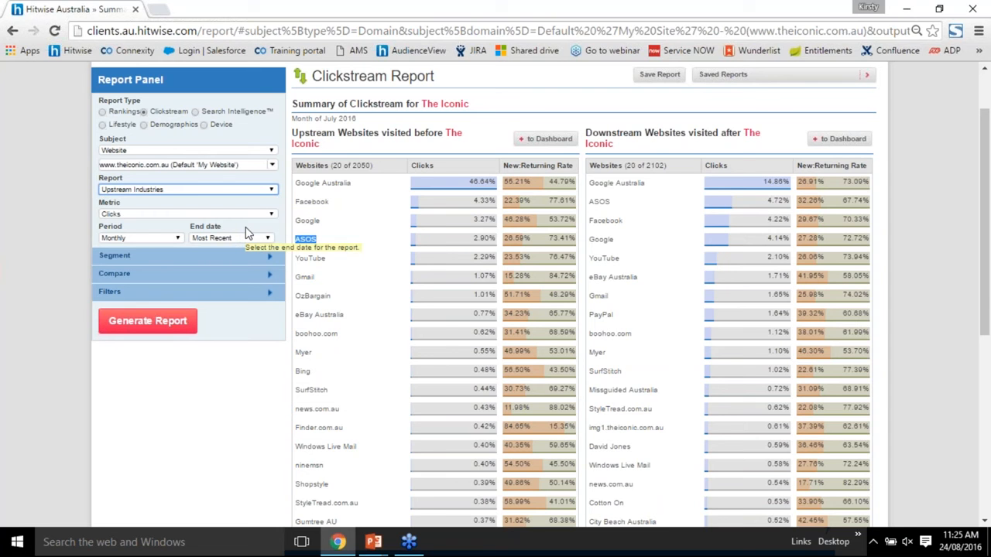
click(271, 301)
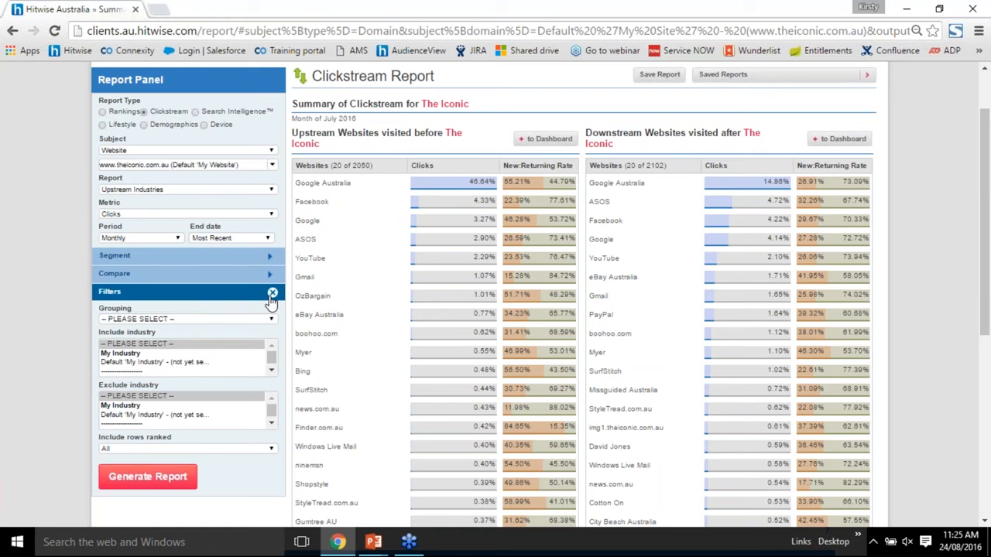
click(266, 320)
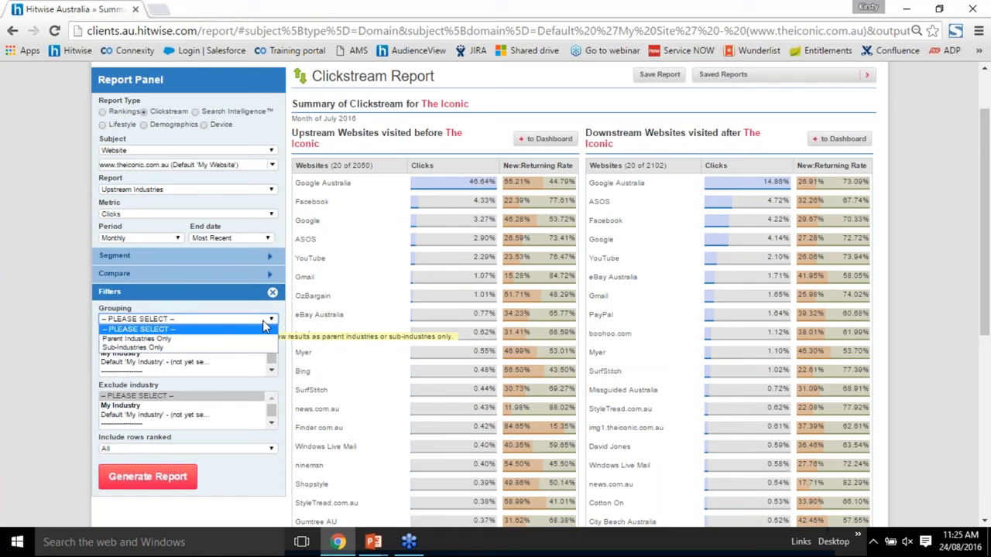
click(211, 348)
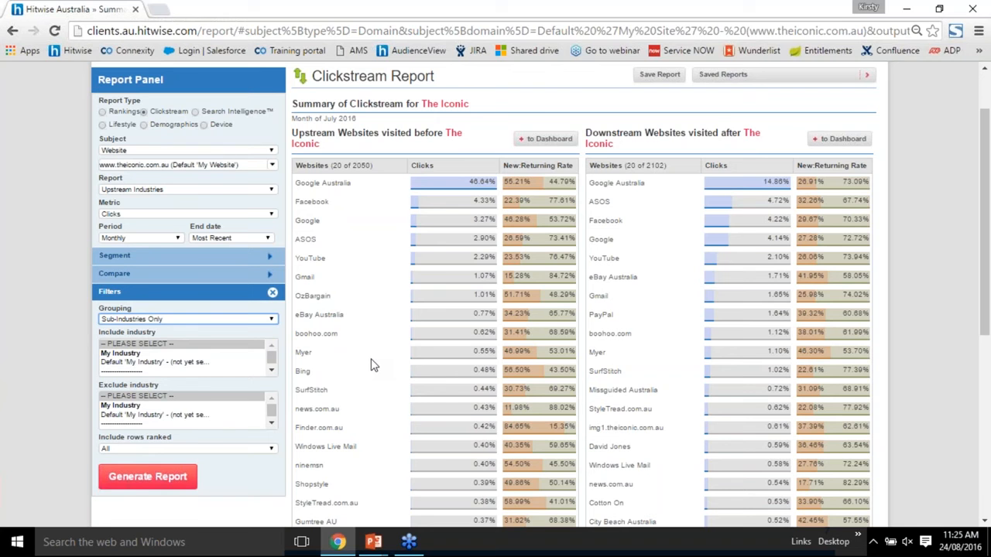
click(143, 479)
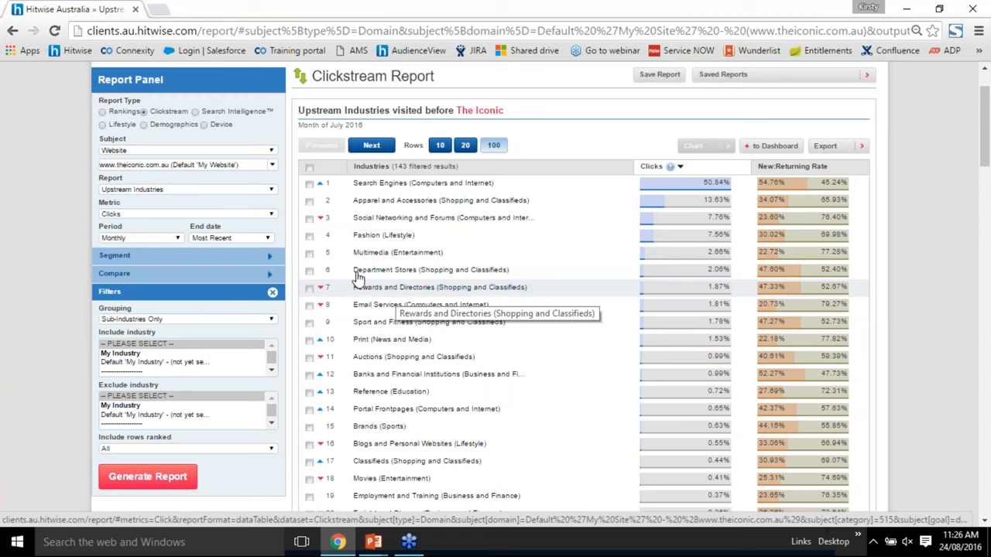
click(274, 259)
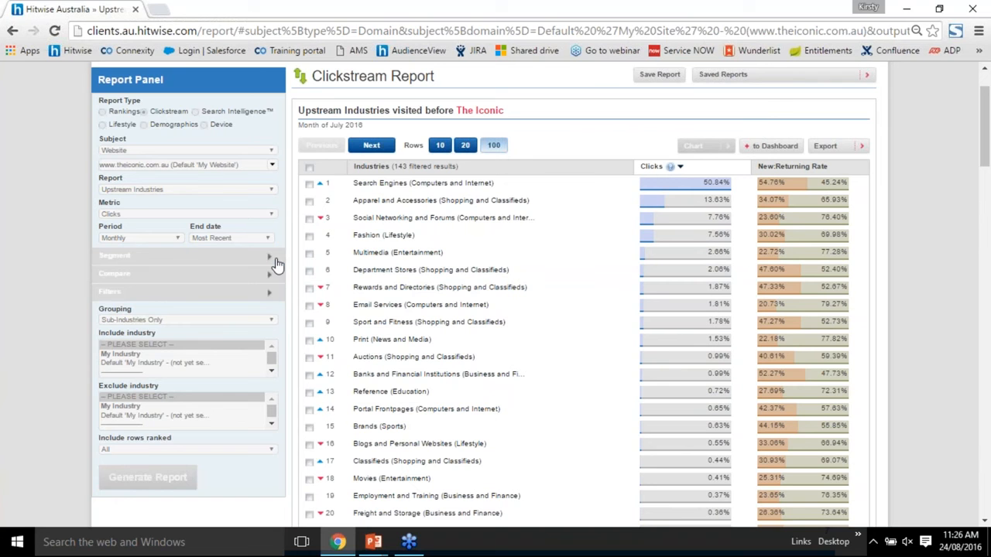
click(273, 257)
click(272, 277)
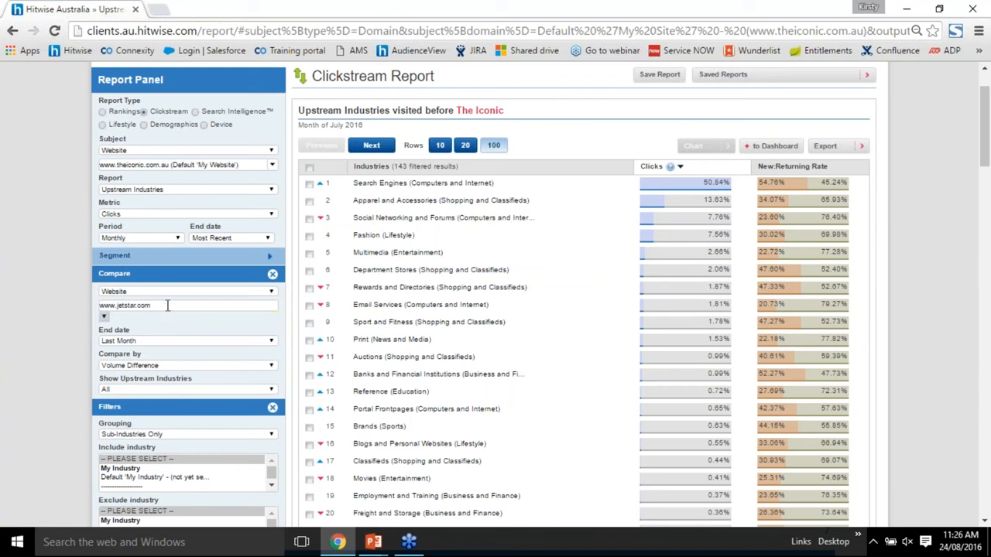
drag(168, 306, 66, 304)
text(www.a)
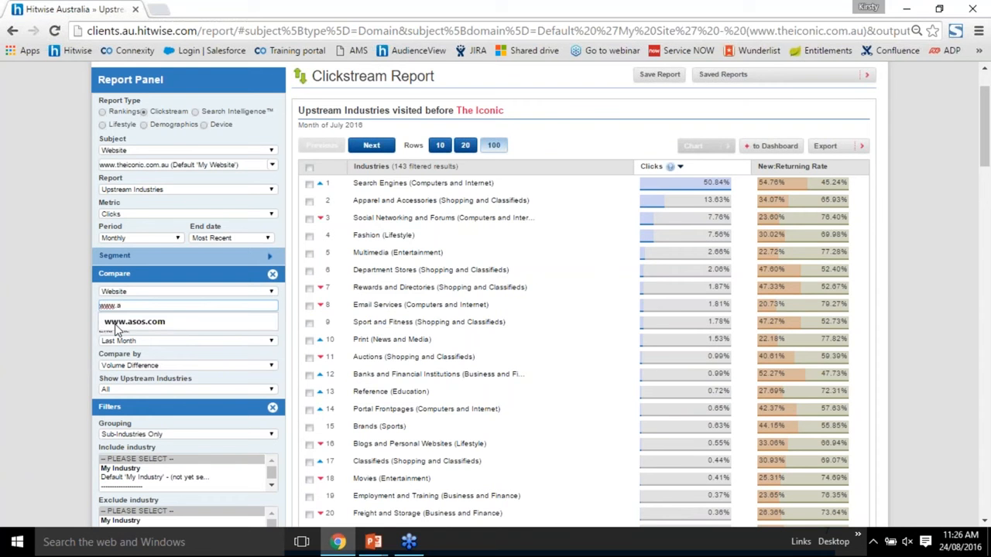
click(116, 322)
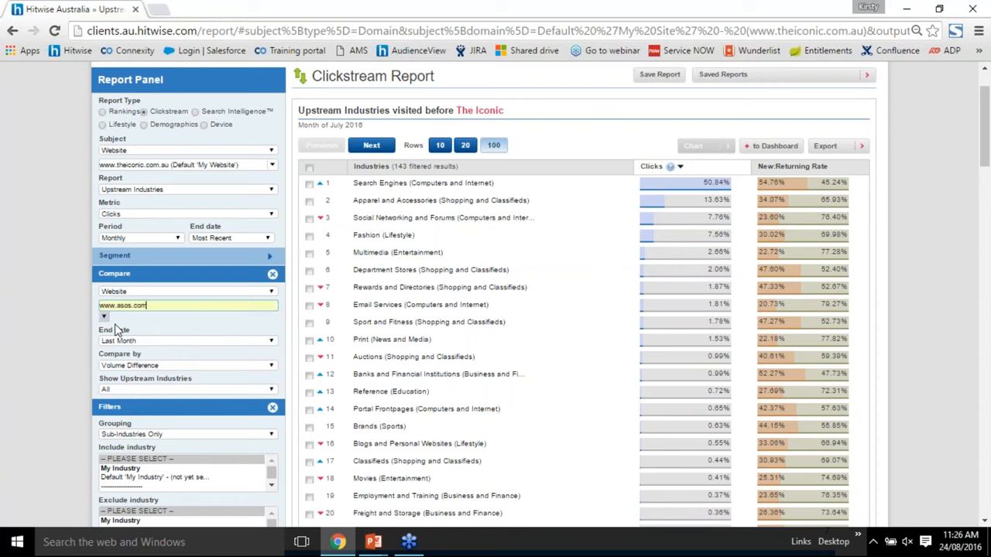
Step: Generate the ASOS comparison with its end date set to Most Recent and sort the industries by ascending difference
click(185, 342)
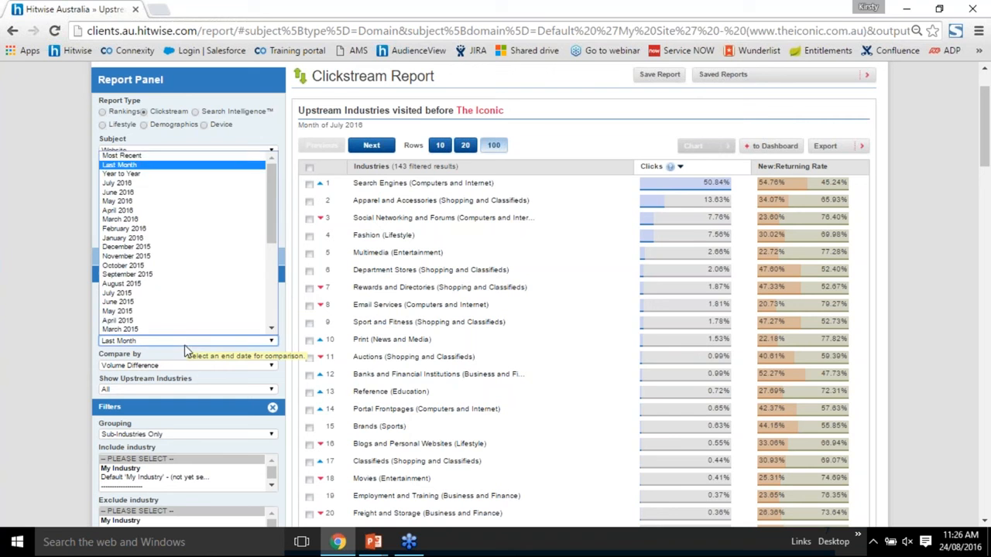
click(195, 158)
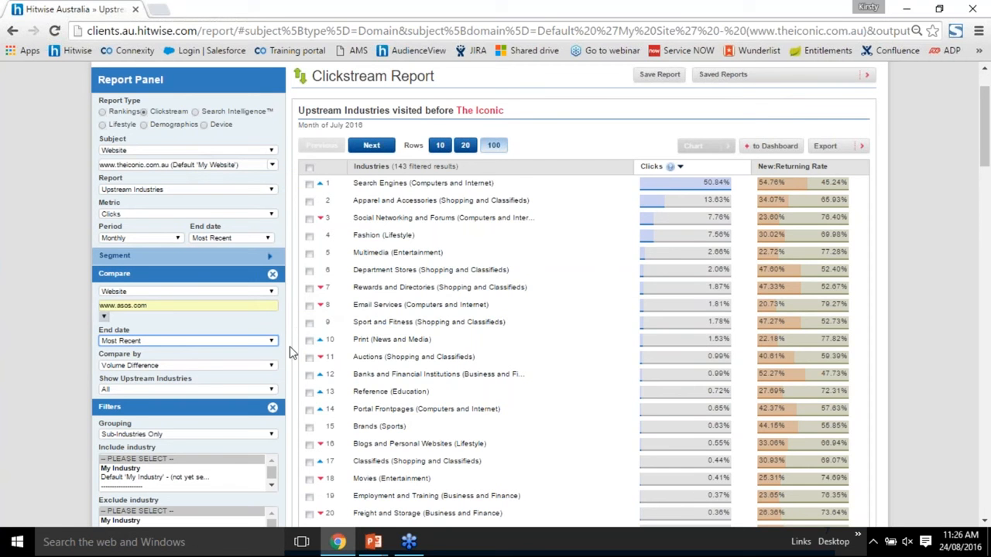
scroll(291, 352, down, 1)
scroll(292, 352, down, 1)
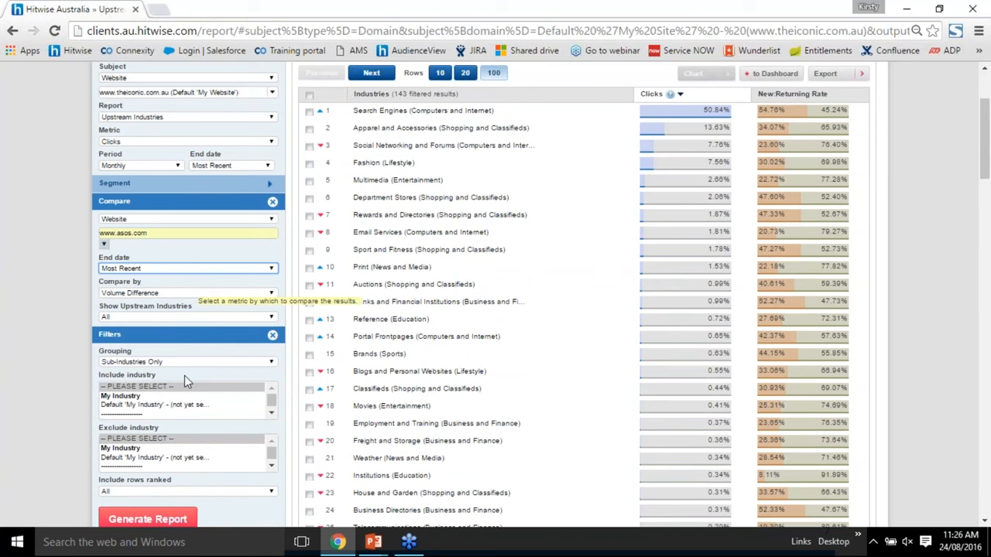
click(150, 513)
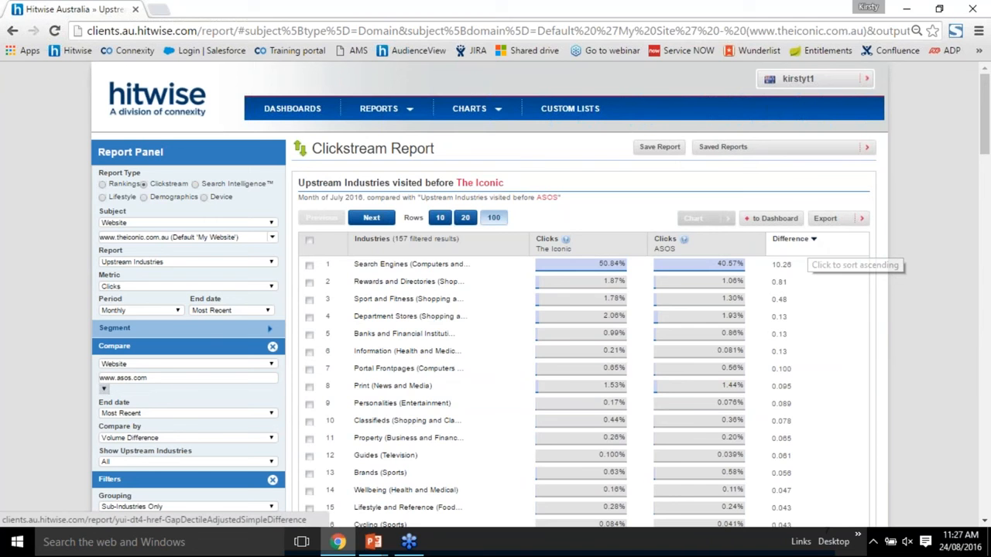
click(793, 240)
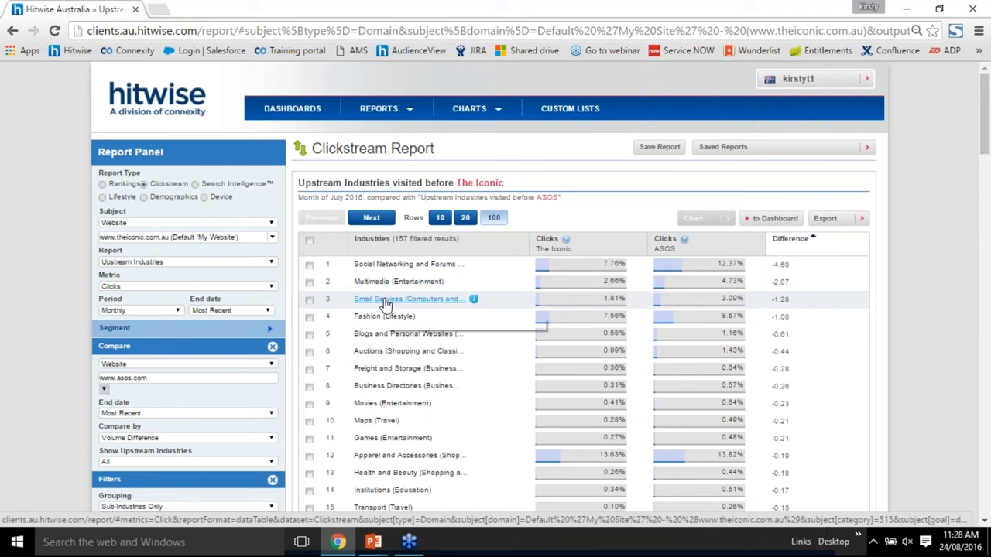
Step: Clear the comparison and filters, and change the report subject to the industry Computers and Internet > Email Services
click(273, 348)
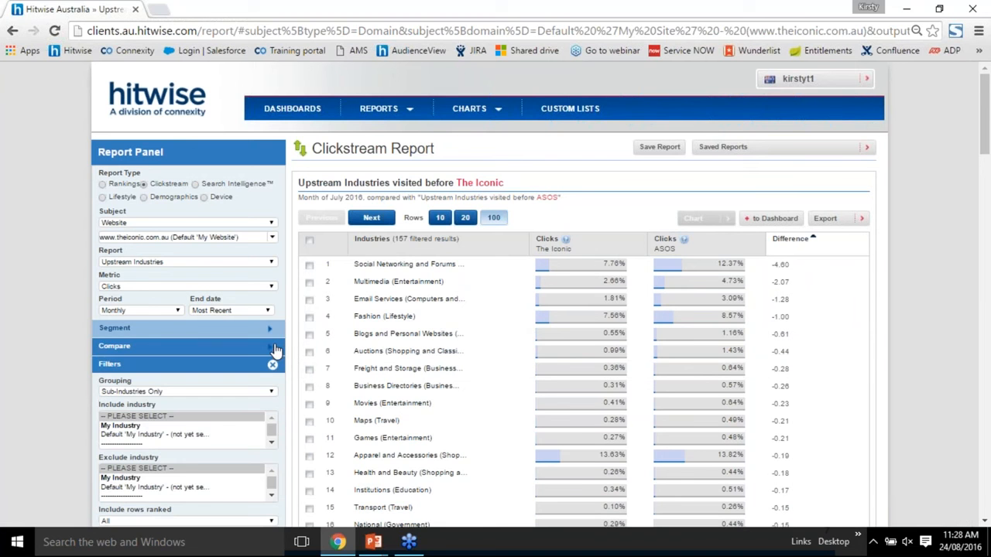
click(274, 366)
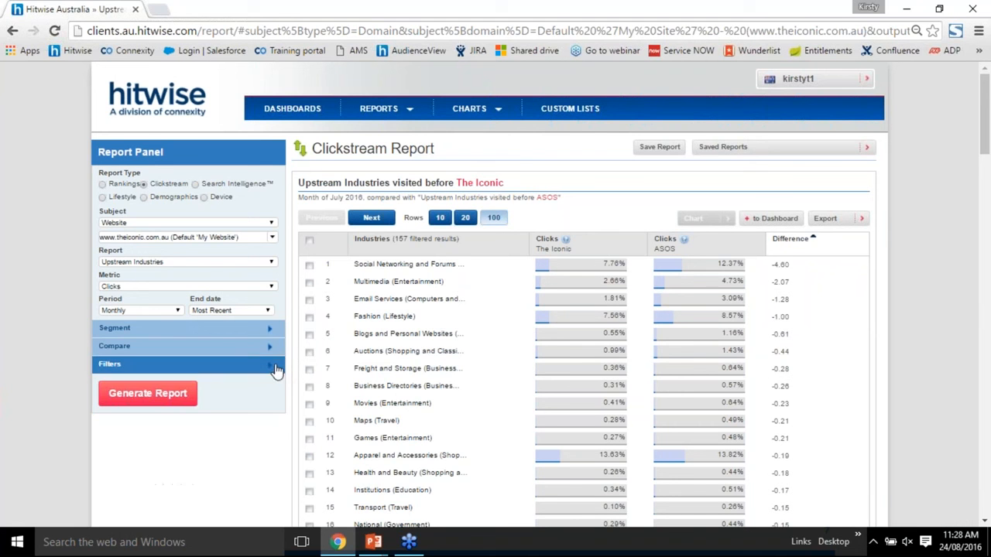
click(274, 224)
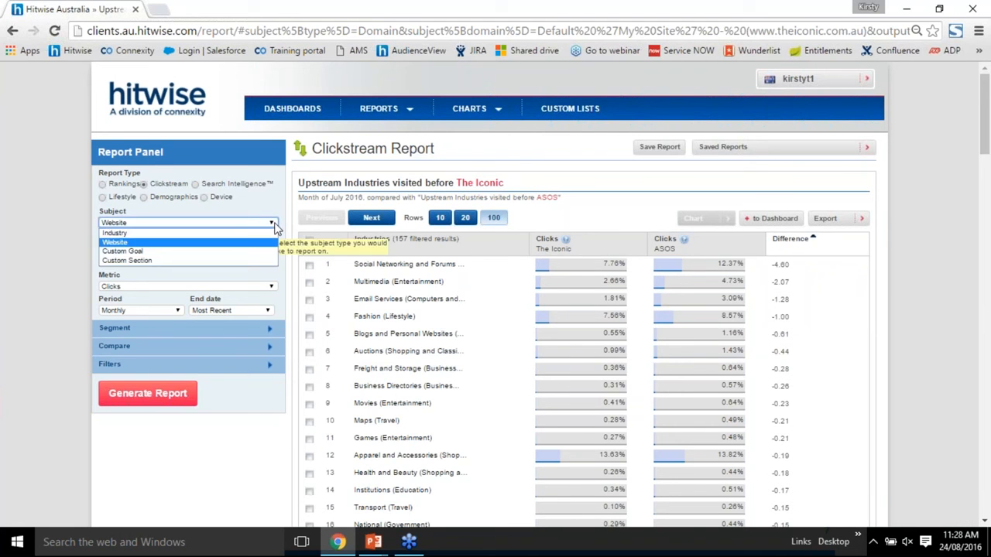
click(199, 232)
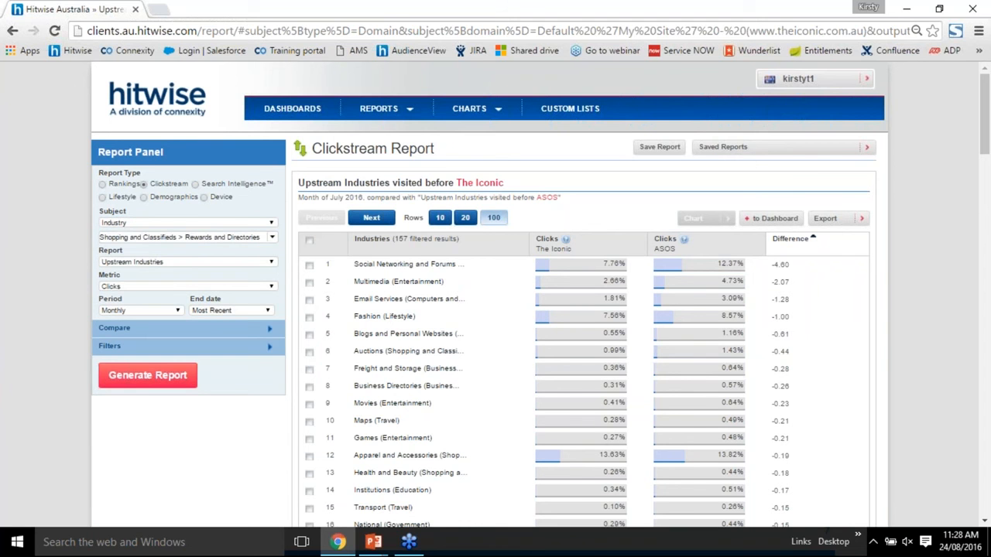
drag(262, 237, 108, 237)
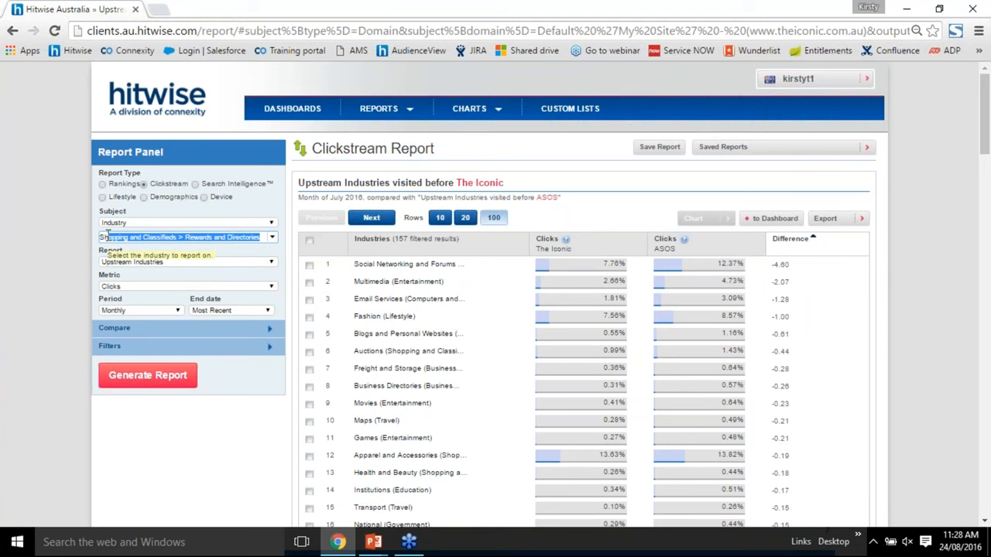
text(e)
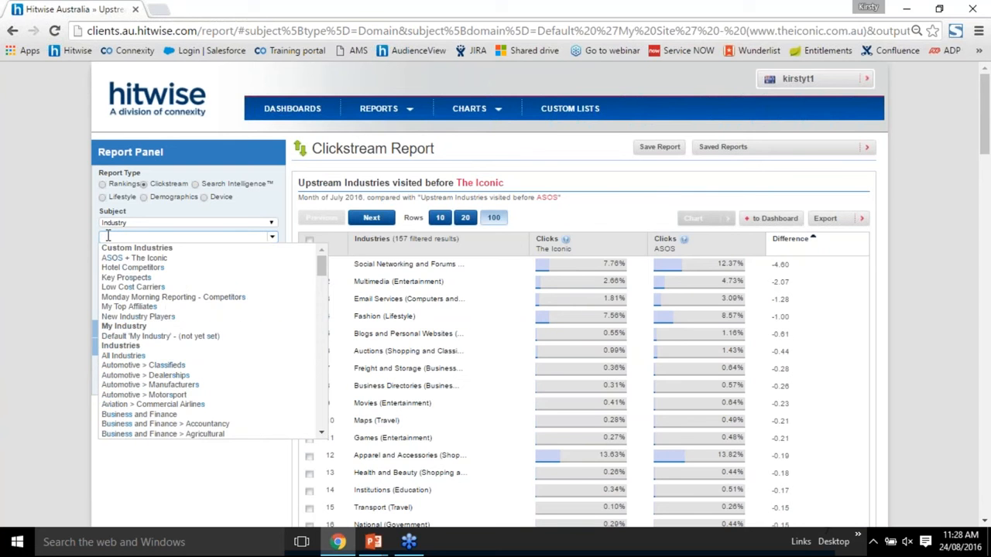
text(mail)
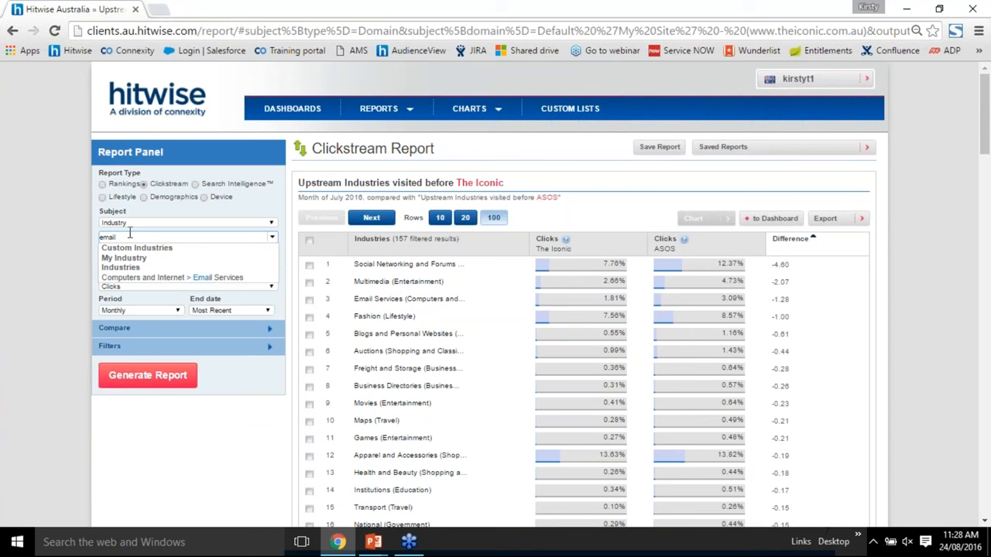
click(218, 280)
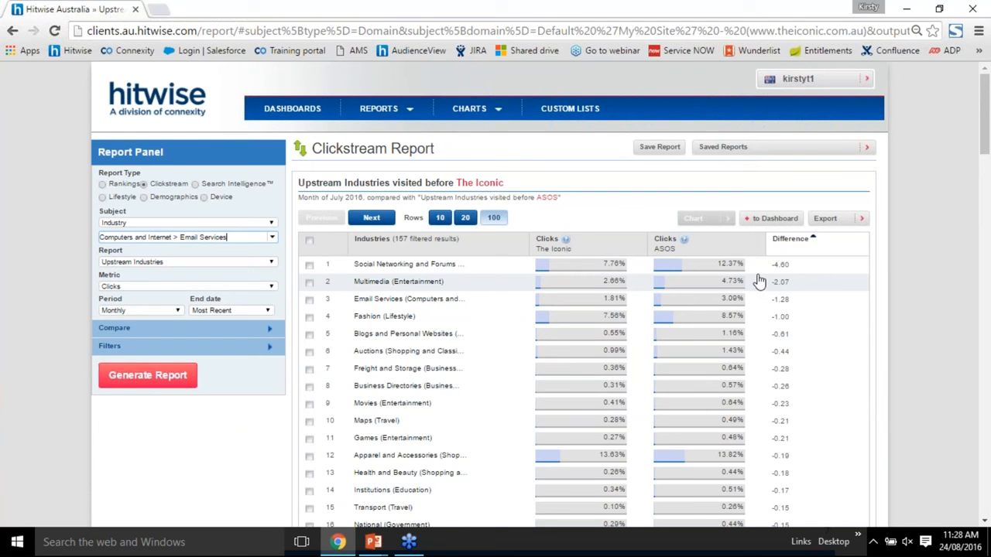
Step: Set the Email Services report to Downstream Websites with a Daily period
click(174, 263)
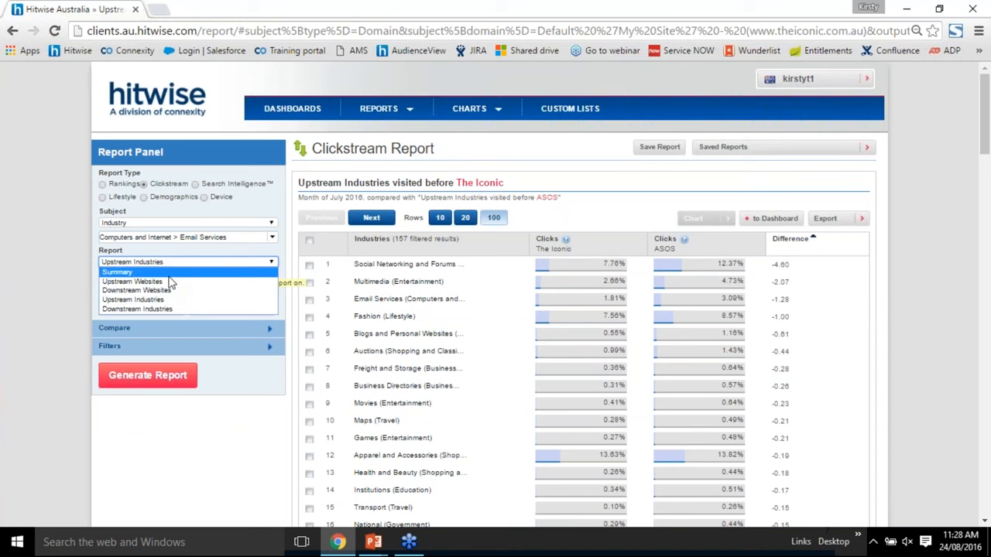
click(163, 287)
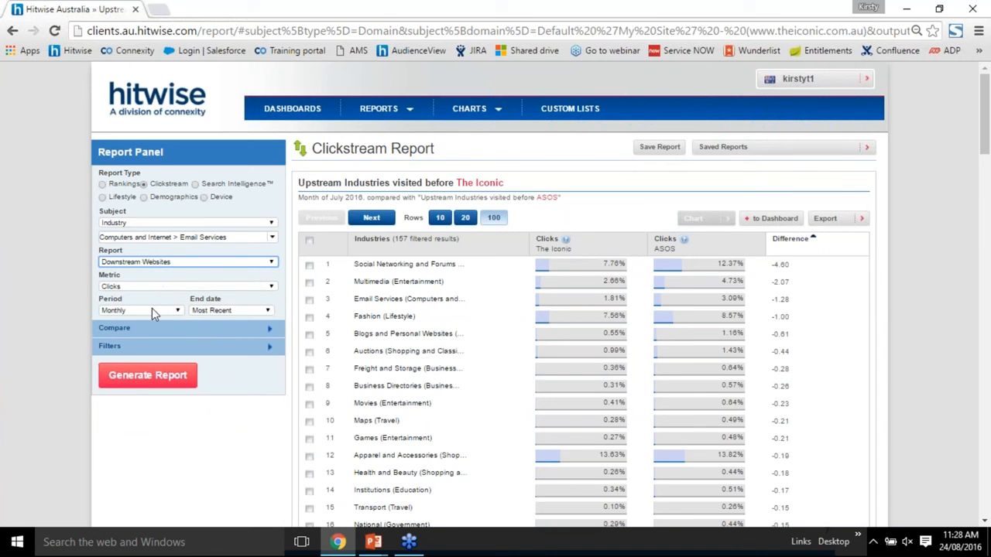
click(152, 309)
click(146, 320)
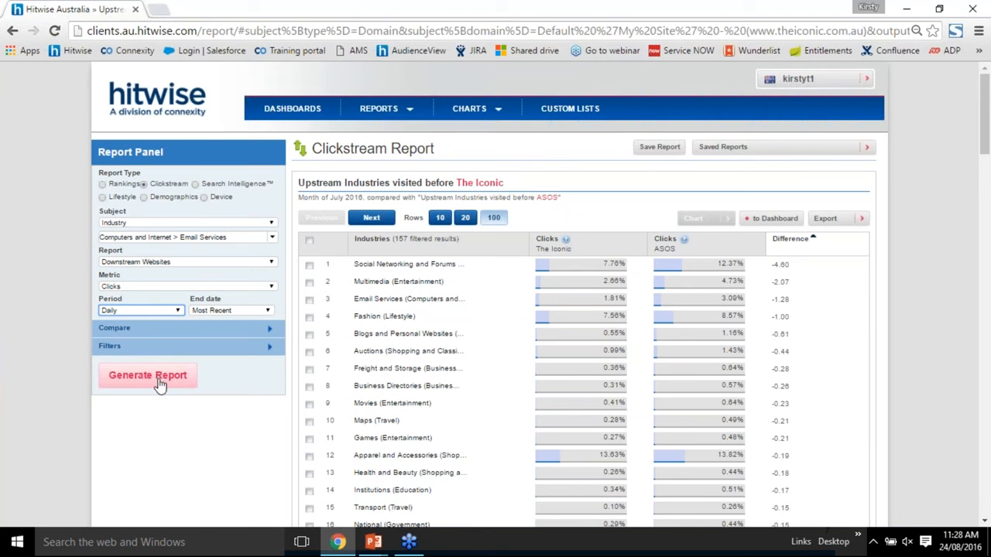
Step: Filter the downstream websites to include only the custom industry ASOS + The Iconic and generate the report
click(172, 350)
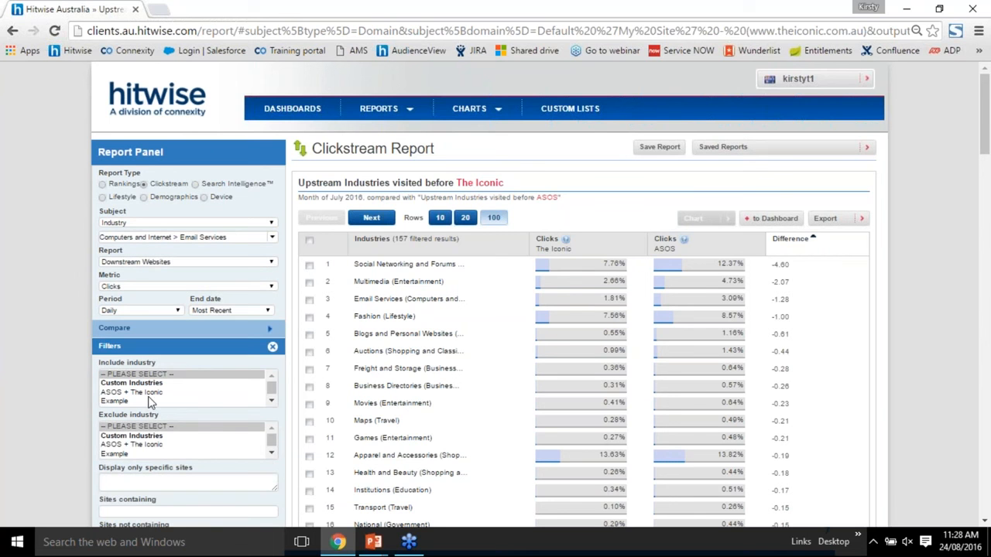
click(149, 394)
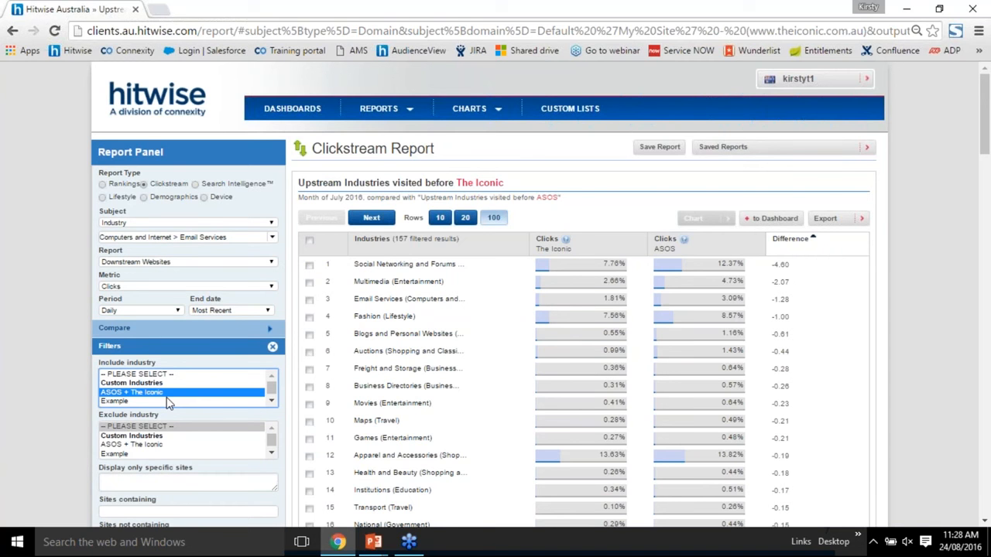
scroll(168, 402, down, 2)
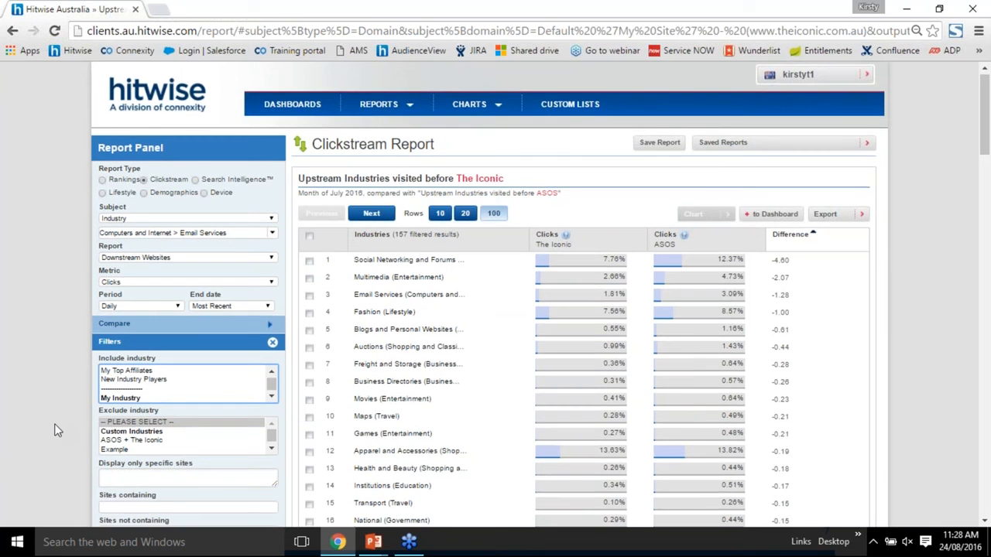
scroll(180, 404, down, 3)
click(180, 403)
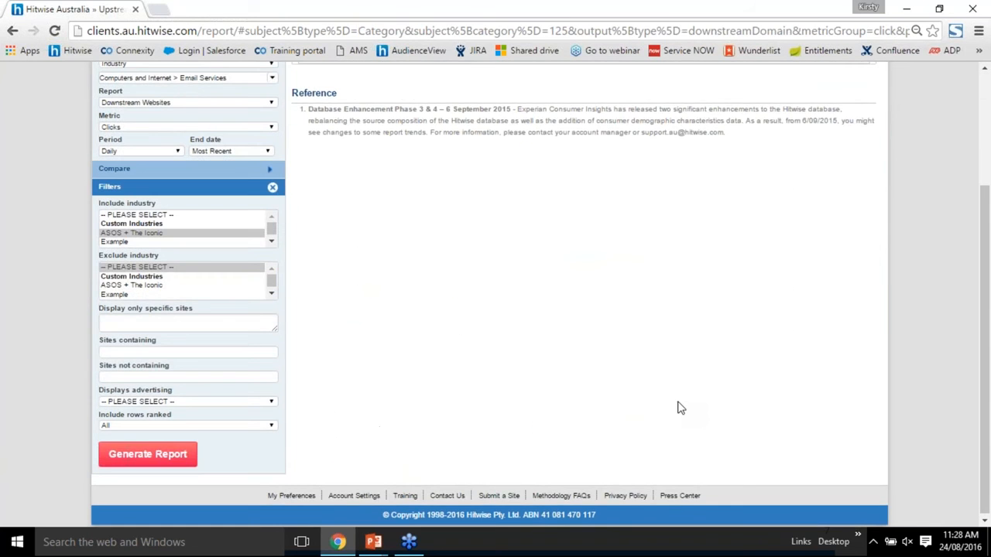
Step: Enlarge the Top Filtered Websites chart to examine The Iconic's 14/08 peak, and extend the chart to 30 daily periods
scroll(681, 404, up, 1)
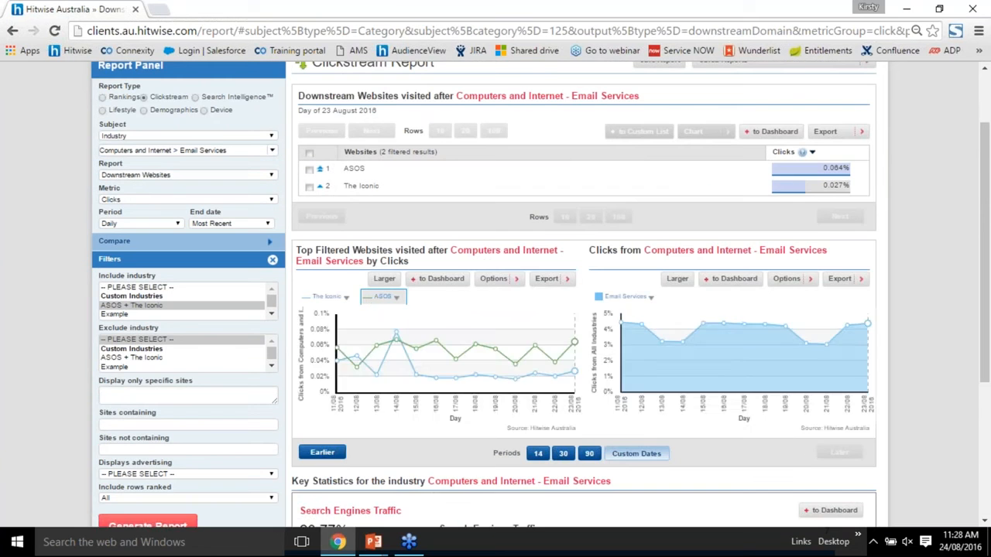
click(384, 279)
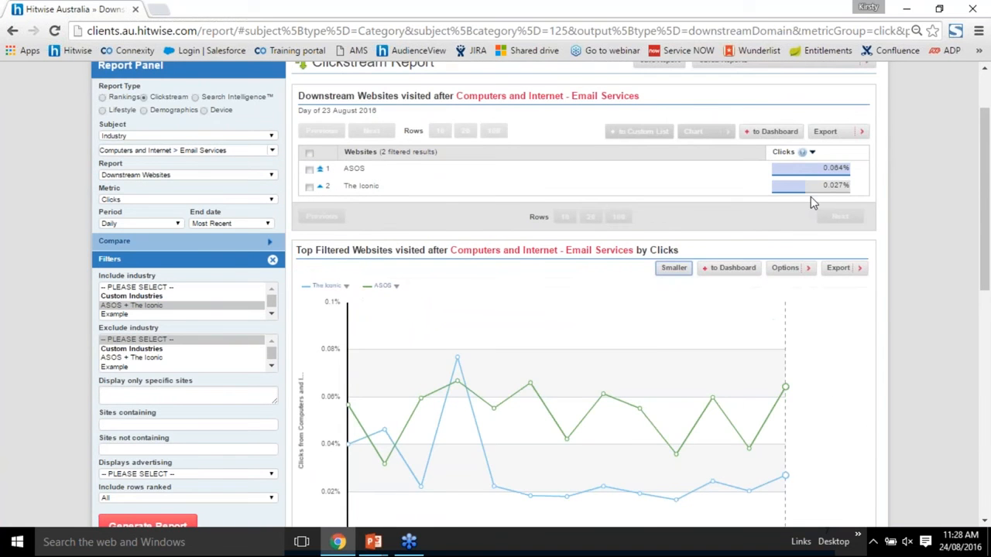
scroll(872, 293, down, 1)
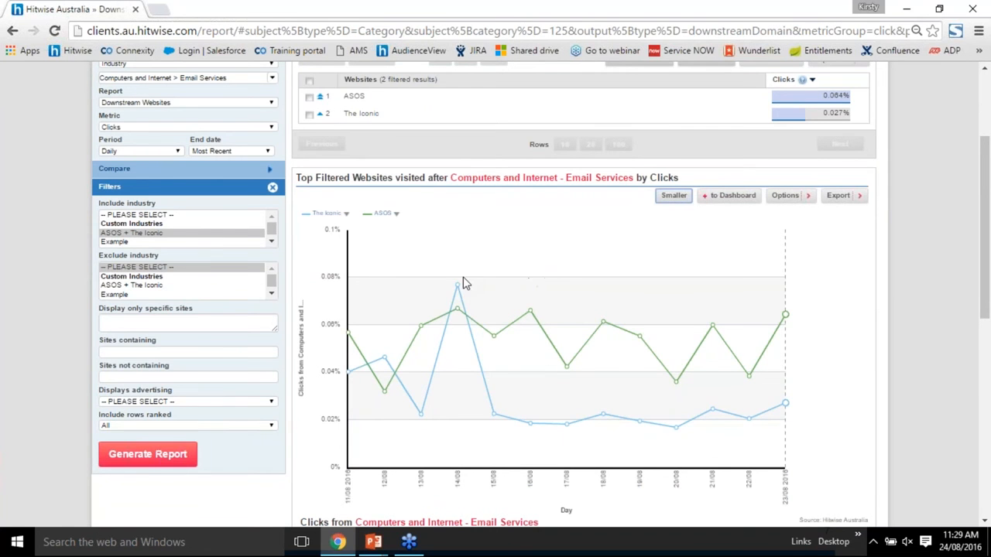
mouse_move(463, 283)
scroll(455, 288, down, 4)
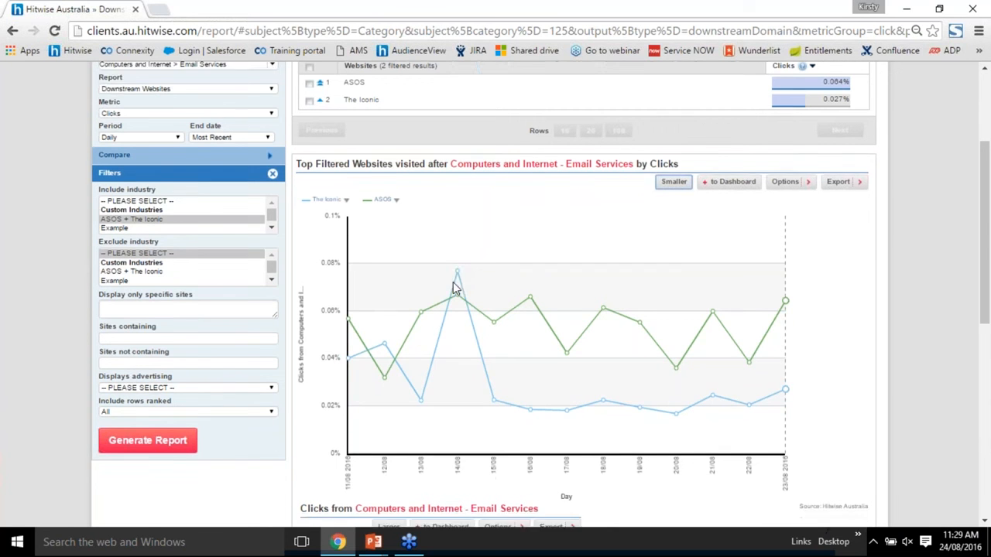
click(564, 482)
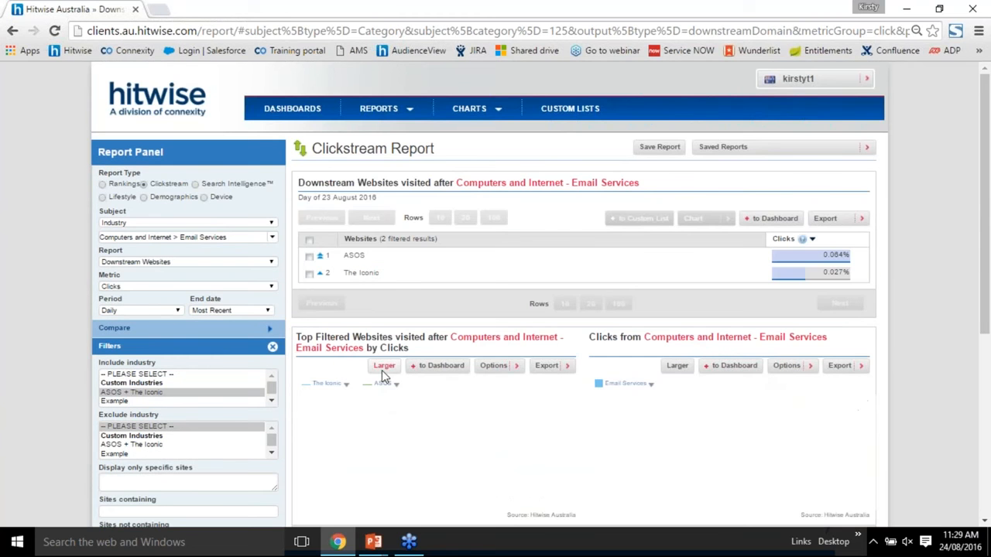
Step: Enlarge the Top Filtered Websites chart and examine the ASOS peaks on 30/07 and in early August
click(383, 367)
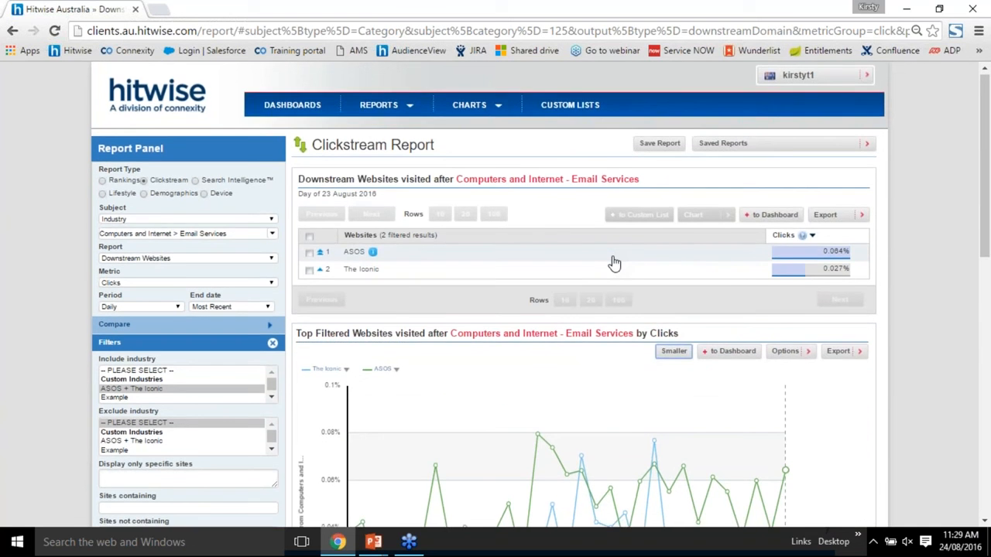
scroll(614, 263, down, 3)
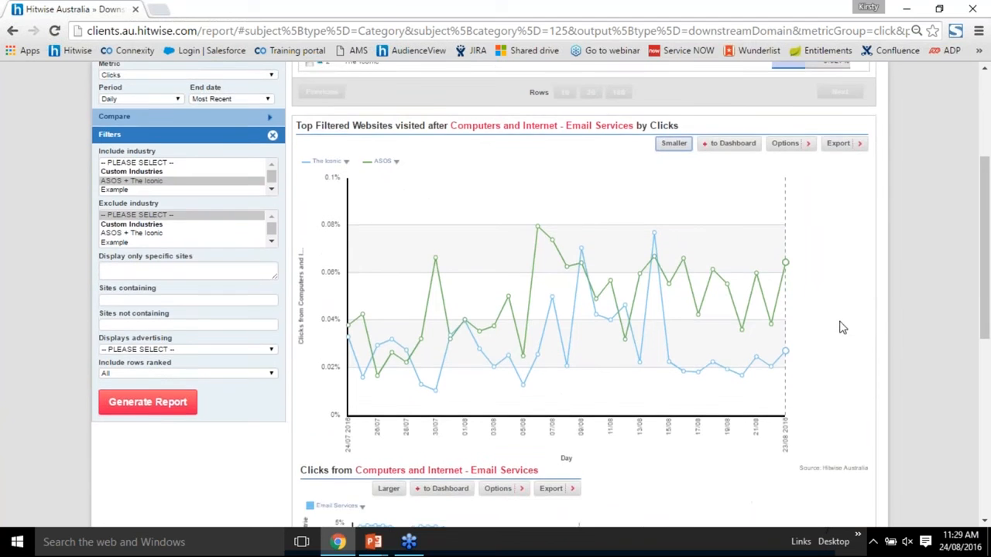
scroll(841, 327, up, 1)
mouse_move(436, 329)
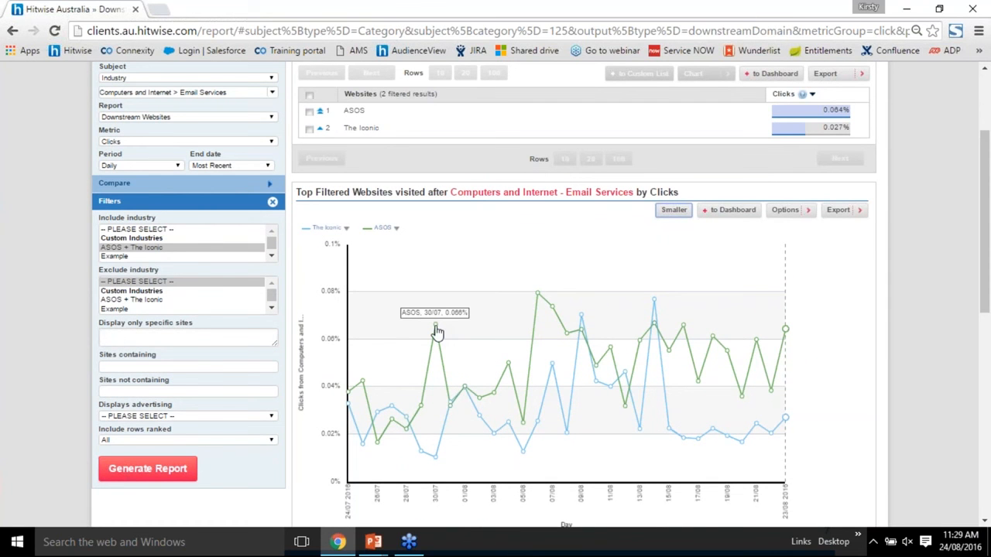
mouse_move(539, 300)
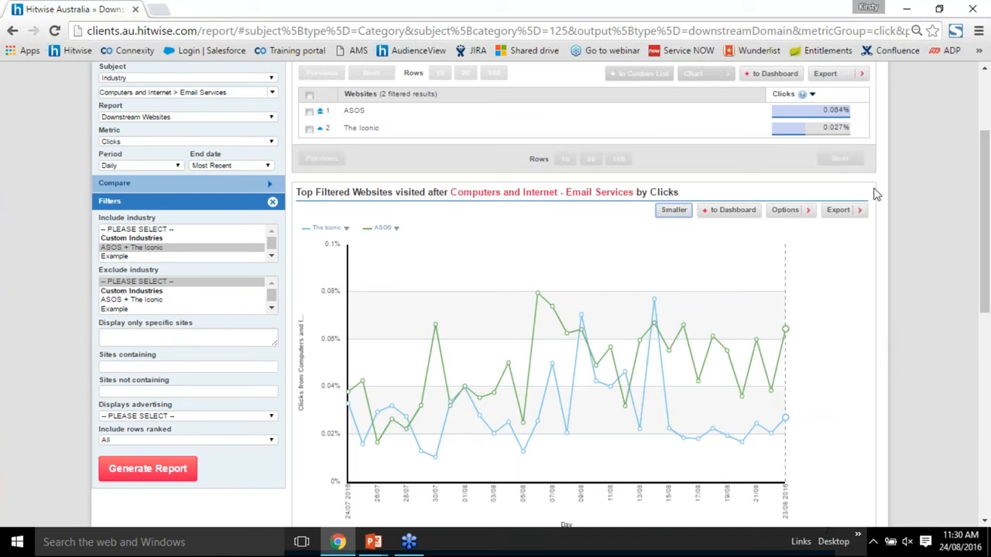
scroll(202, 287, up, 2)
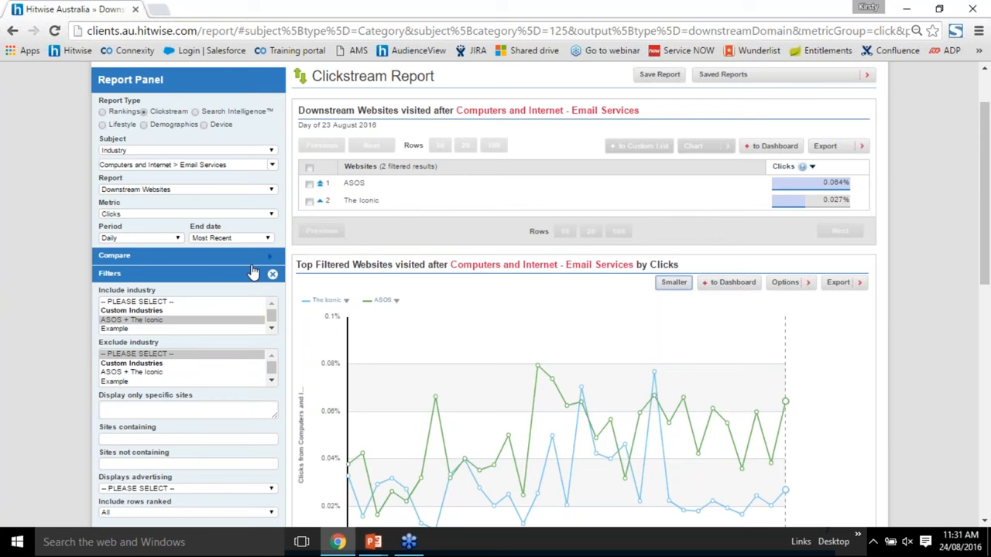
click(269, 152)
click(229, 170)
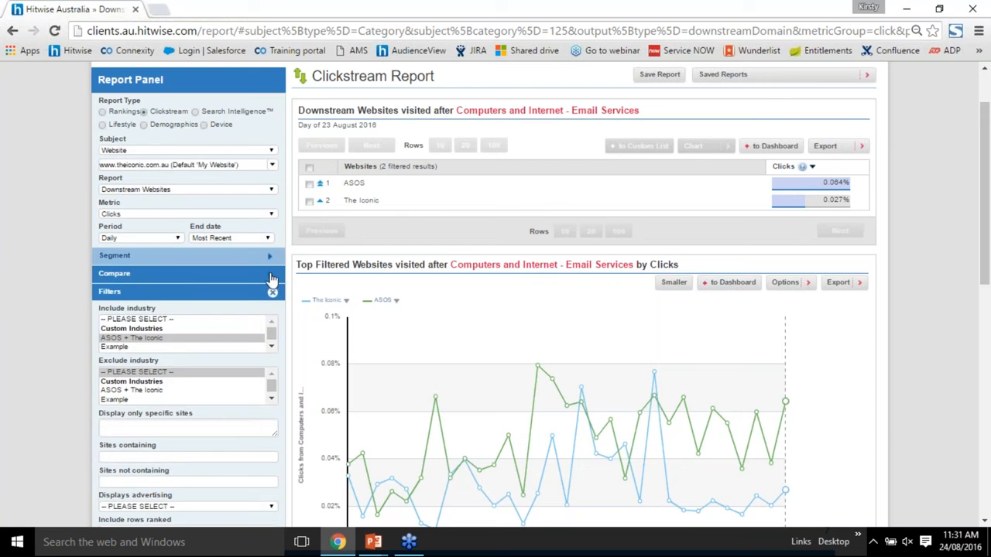
click(249, 166)
key(BackSpace)
text(www.)
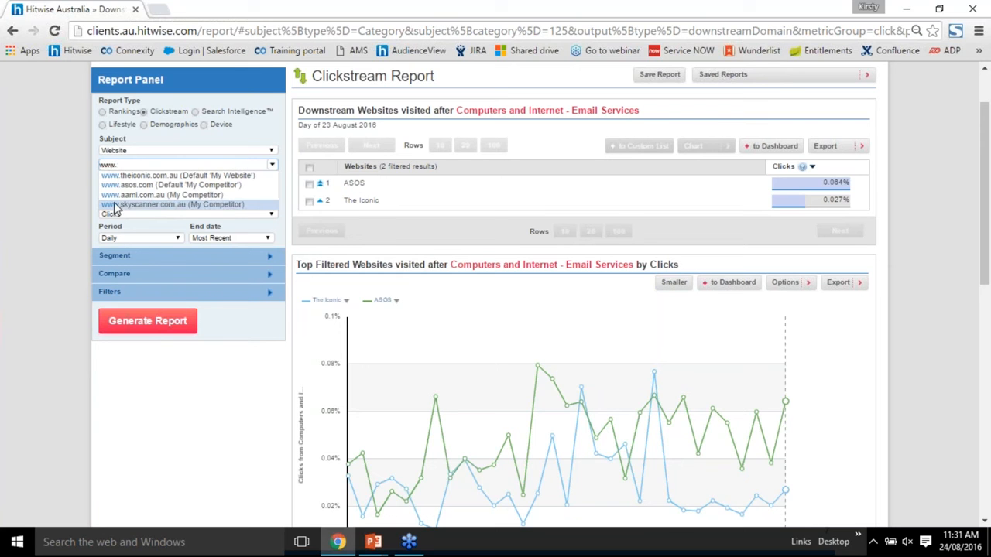
click(116, 205)
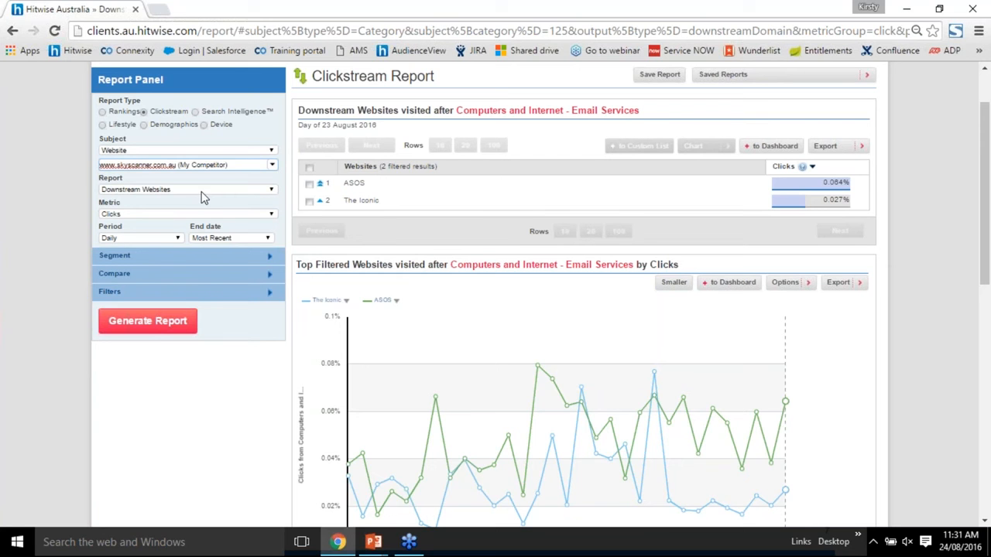
Step: Set the Skyscanner downstream report's period to Weekly and generate the report
click(173, 240)
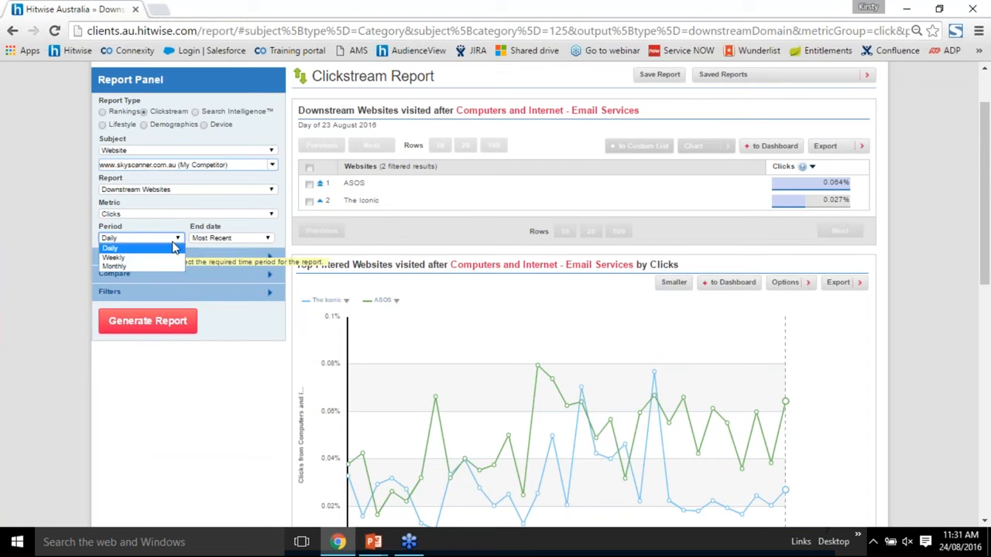
click(158, 257)
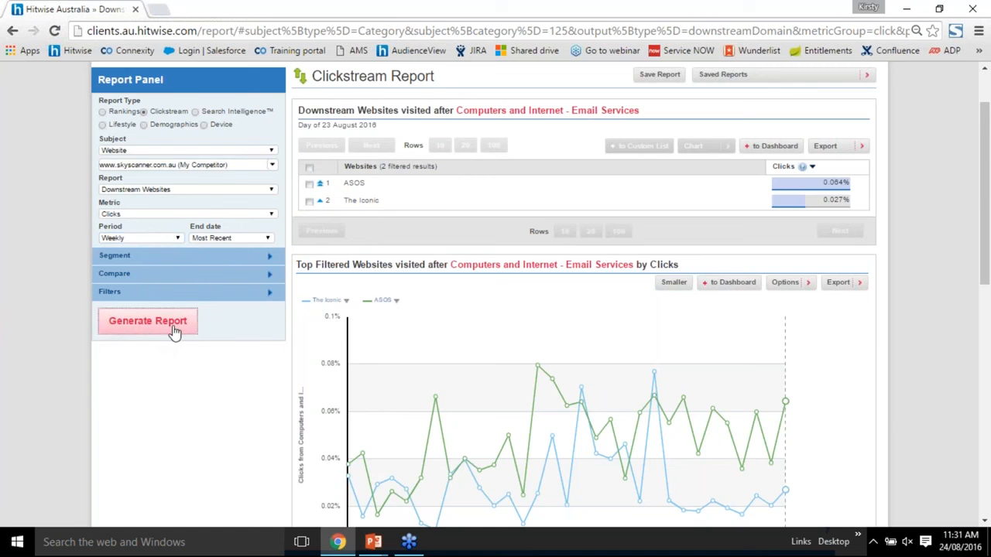
click(174, 331)
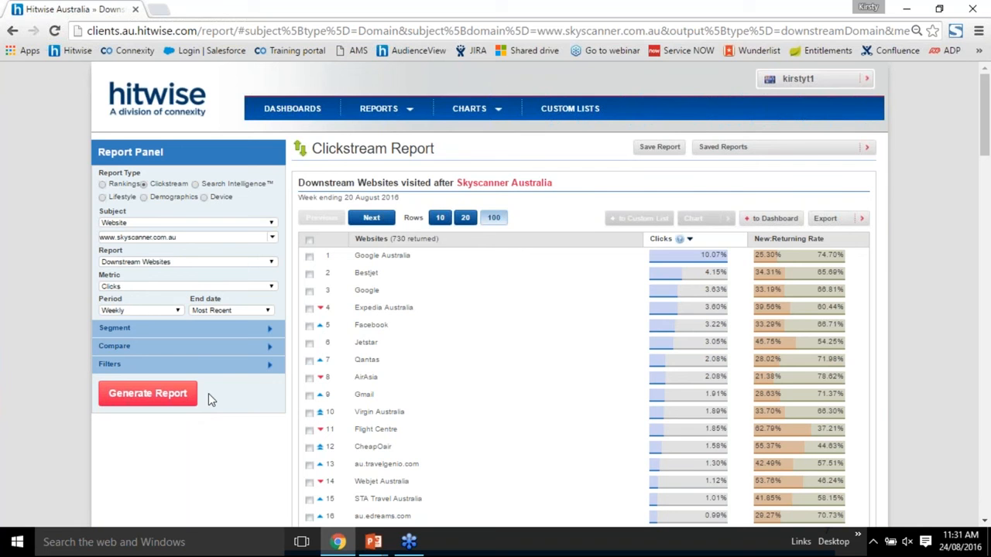
Step: Select Jetstar in the downstream websites table and review the sites visited after Skyscanner Australia
click(309, 342)
scroll(313, 318, down, 1)
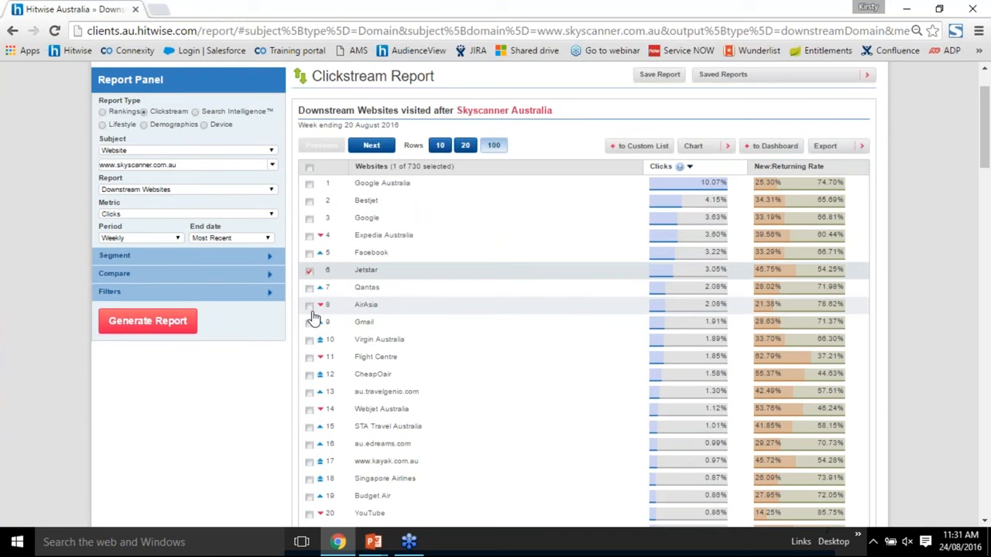
scroll(314, 318, down, 1)
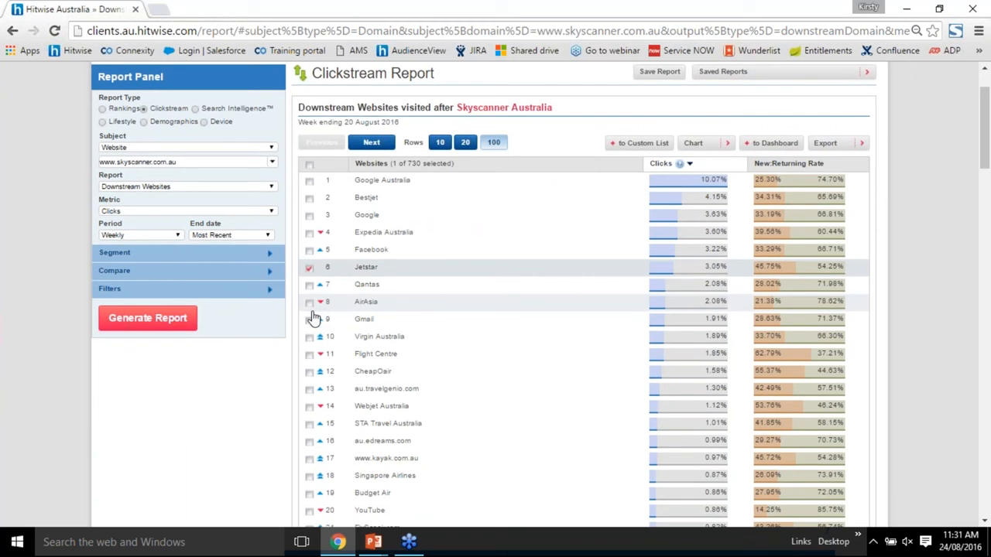
scroll(314, 317, down, 2)
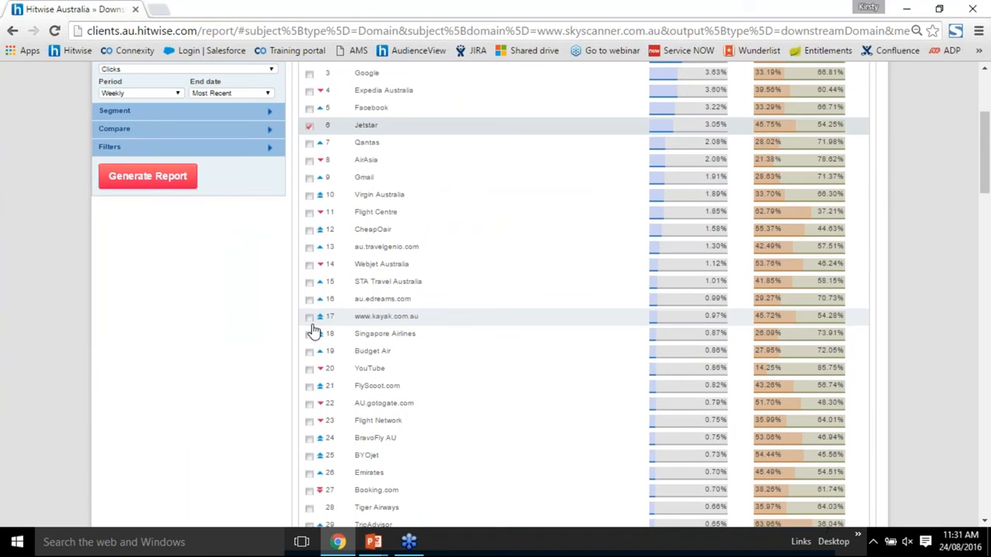
scroll(313, 332, down, 1)
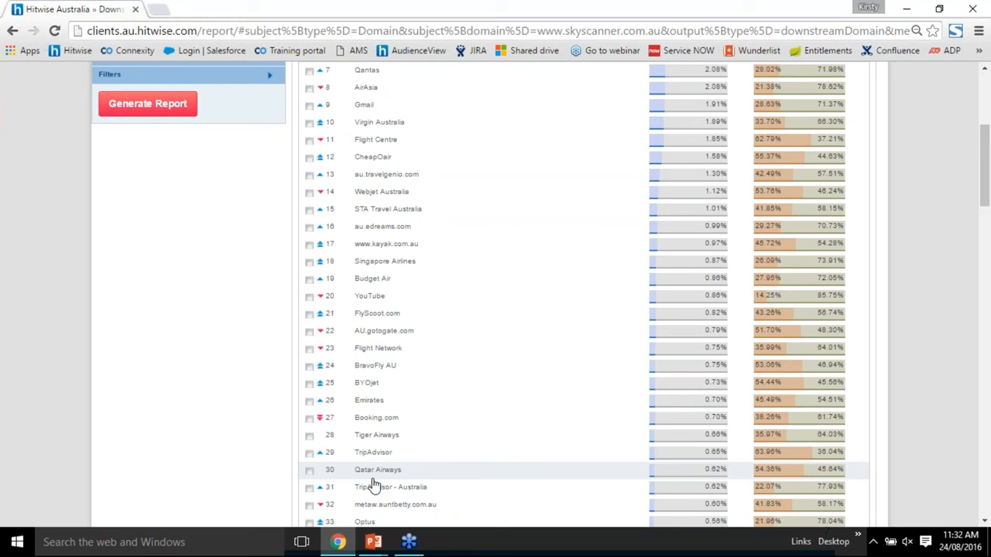
scroll(374, 484, up, 3)
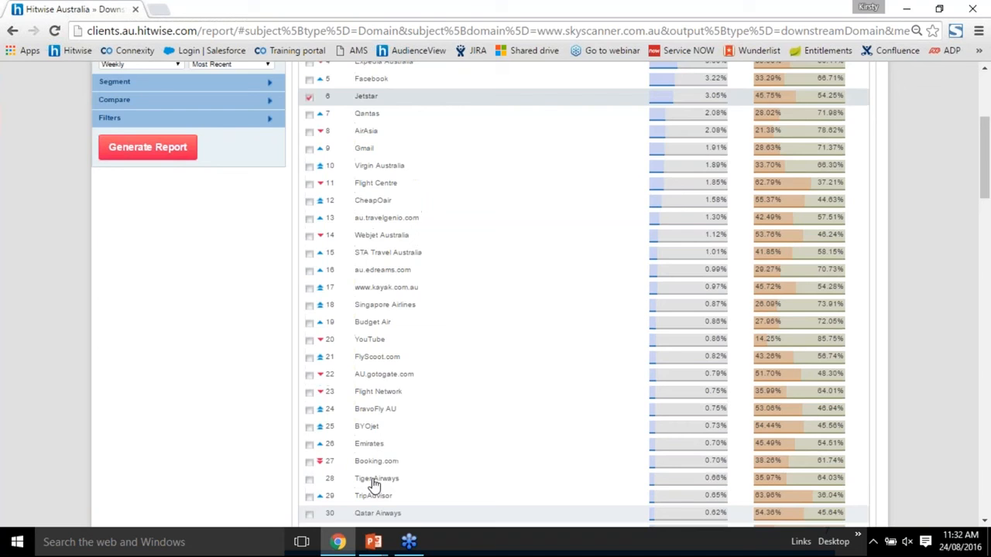
scroll(374, 484, up, 2)
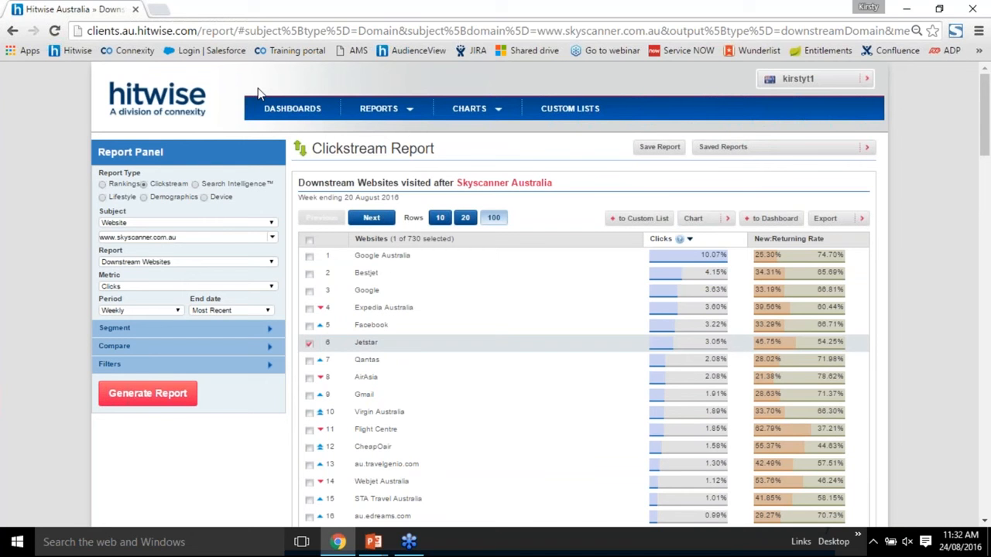
Step: Switch the report type to Search Intelligence and set its subject to the industry Business and Finance > Insurance
click(196, 187)
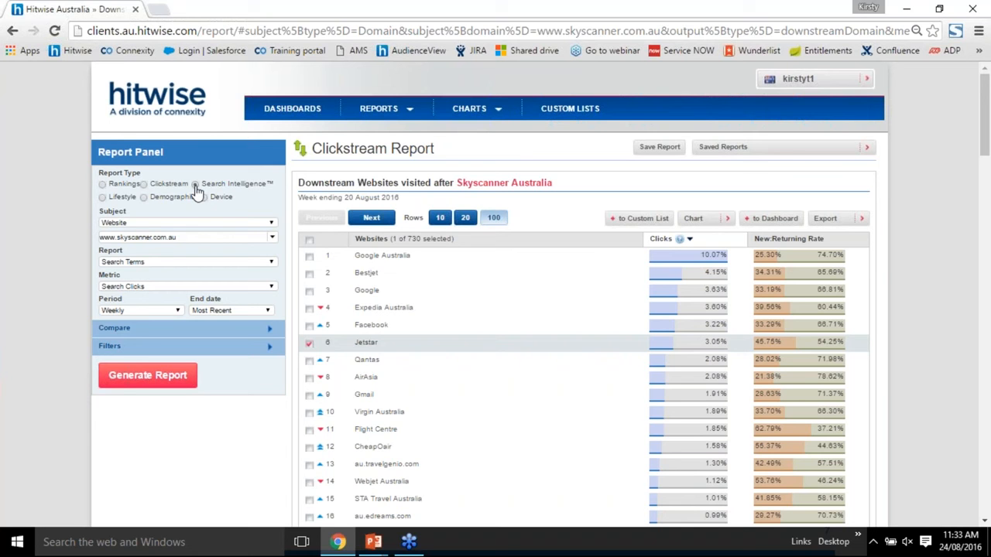
click(272, 223)
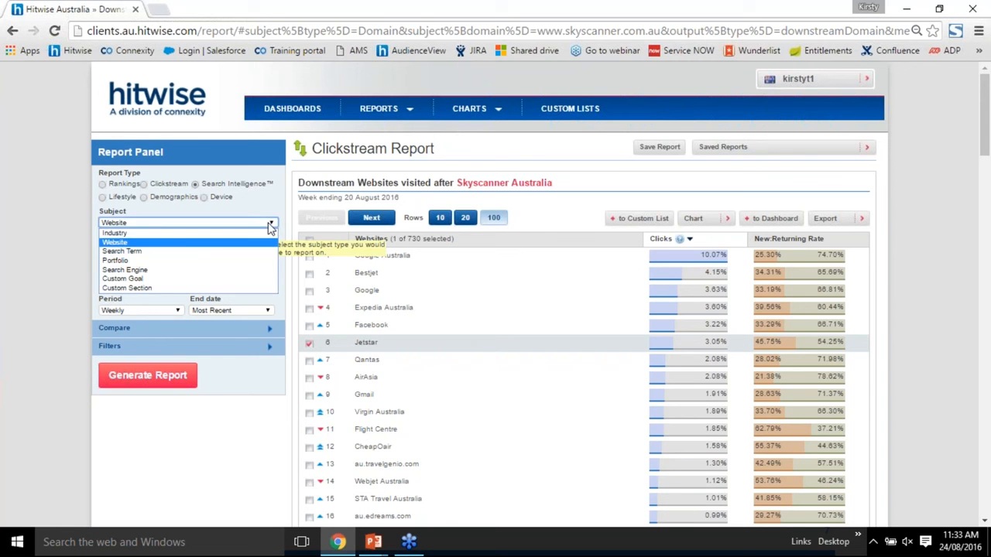
click(178, 233)
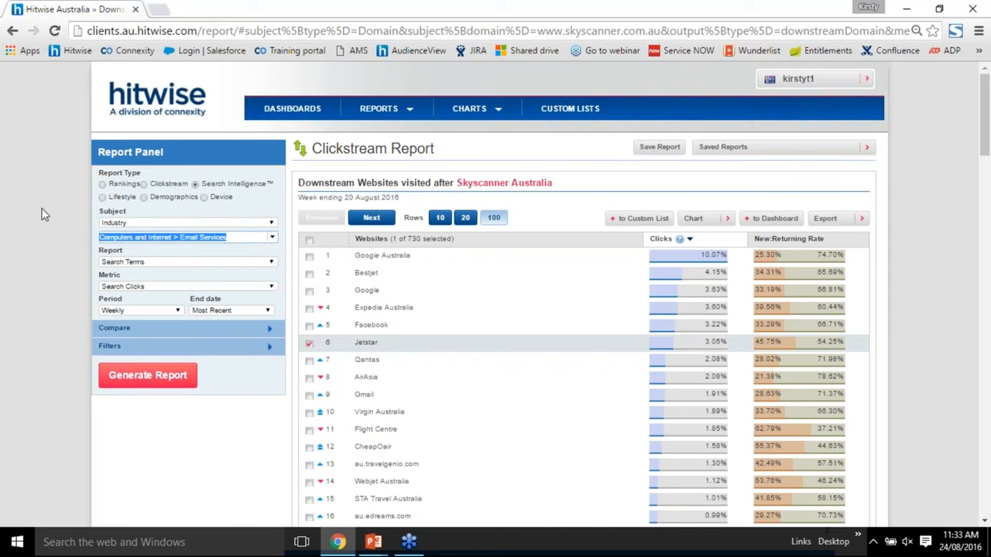
key(BackSpace)
text(insu)
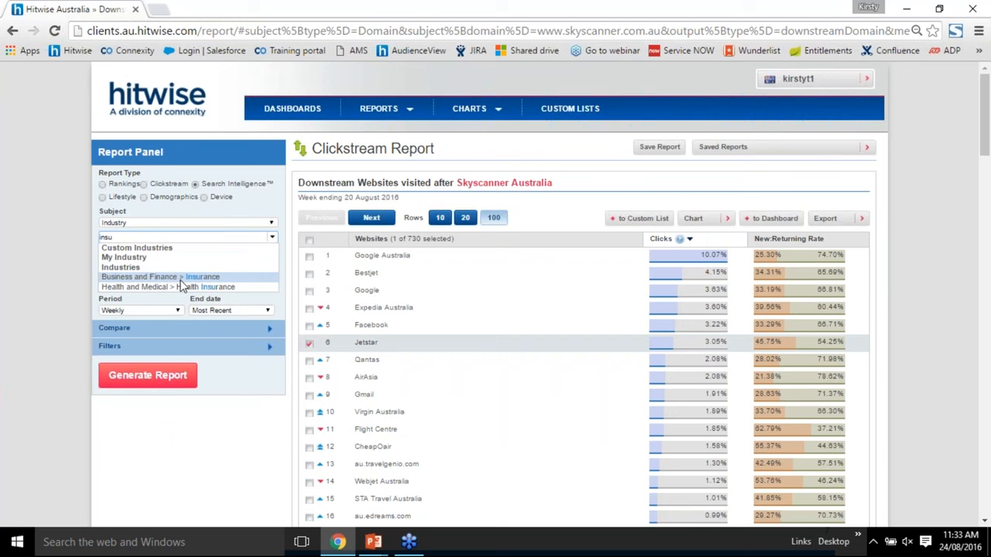
click(180, 279)
Step: Set the Insurance report to Website Search Share over a 4-week period and generate it
click(189, 261)
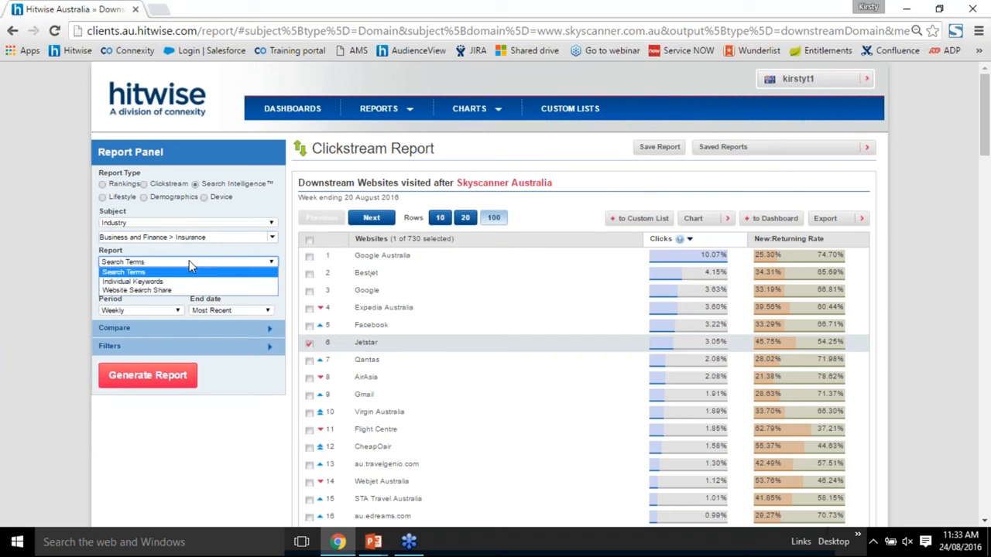
click(183, 291)
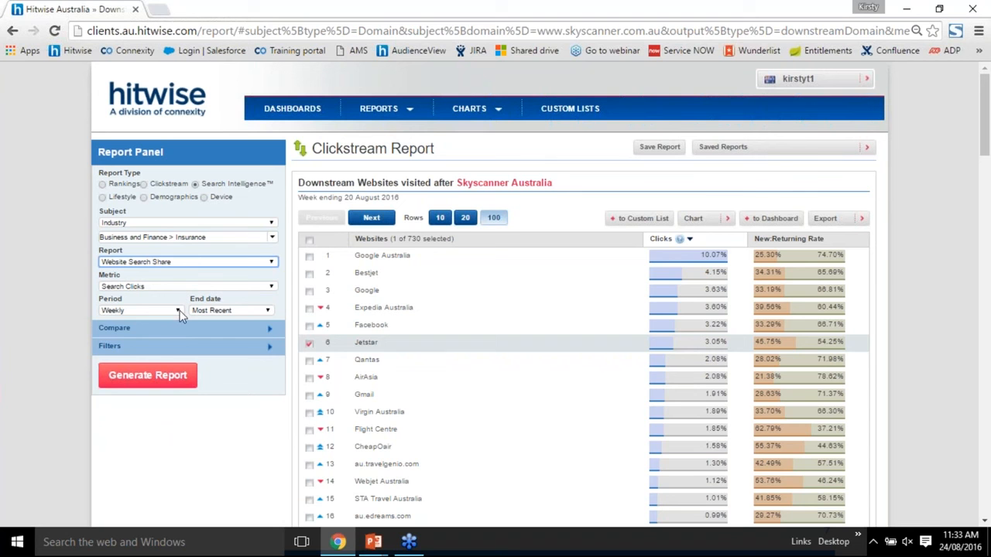
click(179, 311)
click(162, 331)
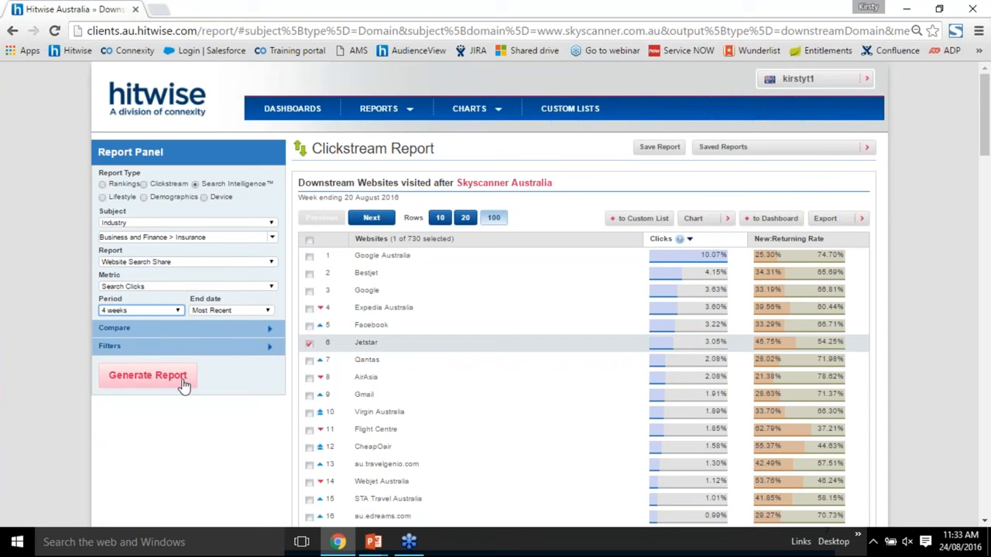
click(195, 379)
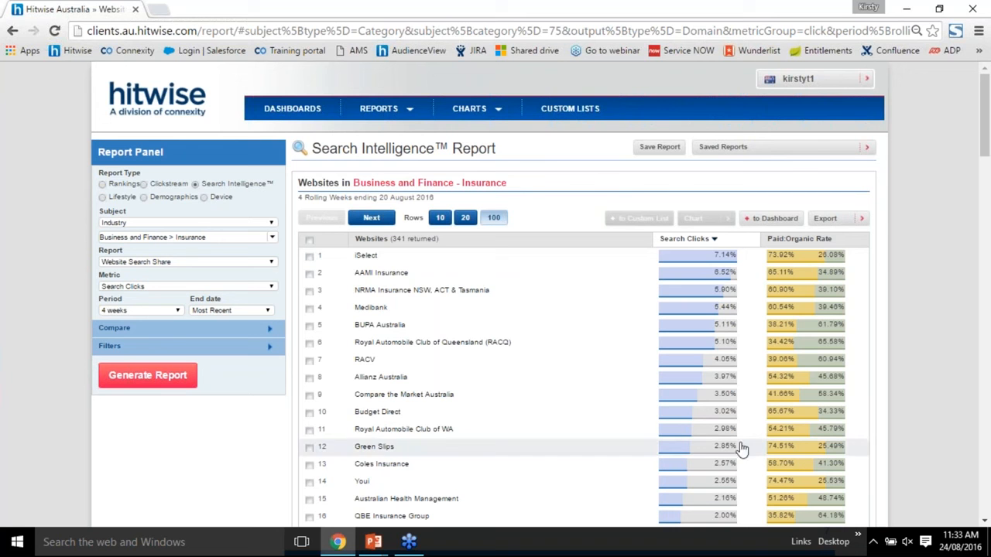
Step: Select iSelect in the results, and examine the Paid Organic Breakdown in the Insurance industry's key statistics
click(309, 255)
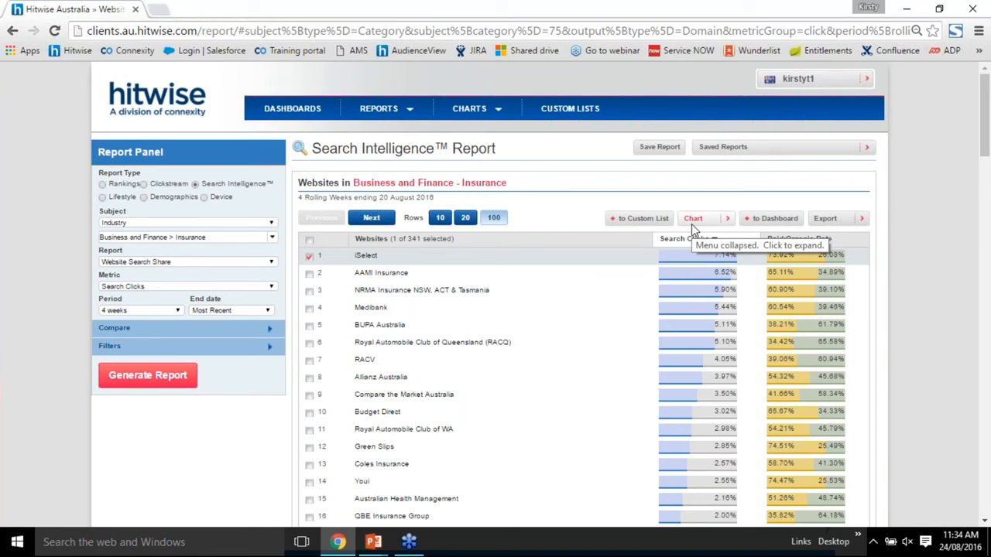
scroll(685, 283, down, 20)
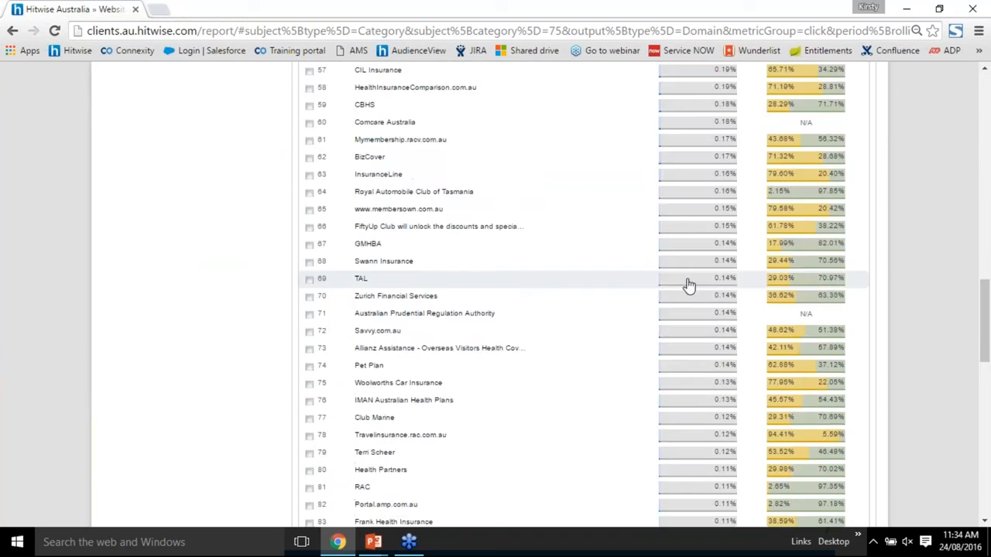
scroll(686, 294, down, 2)
mouse_move(410, 365)
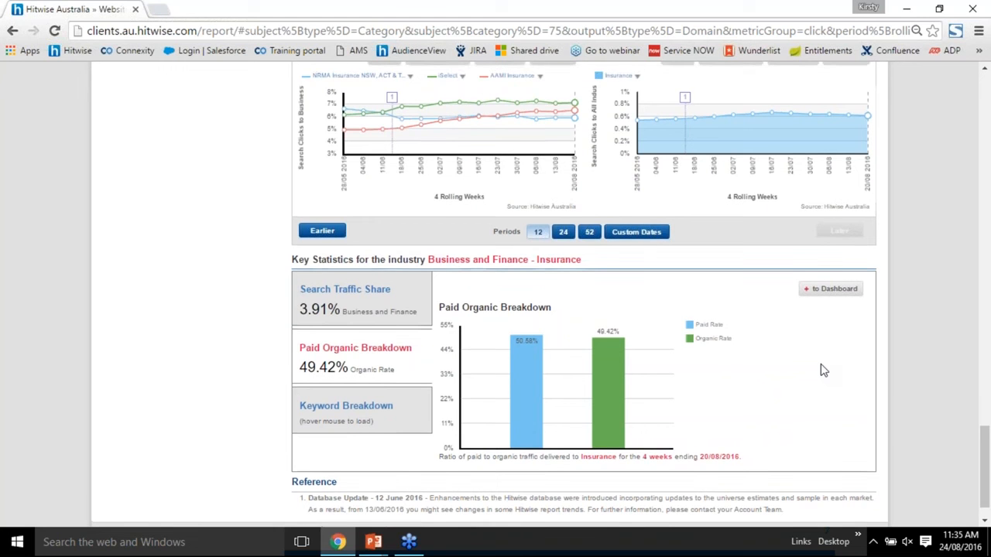
scroll(823, 371, up, 20)
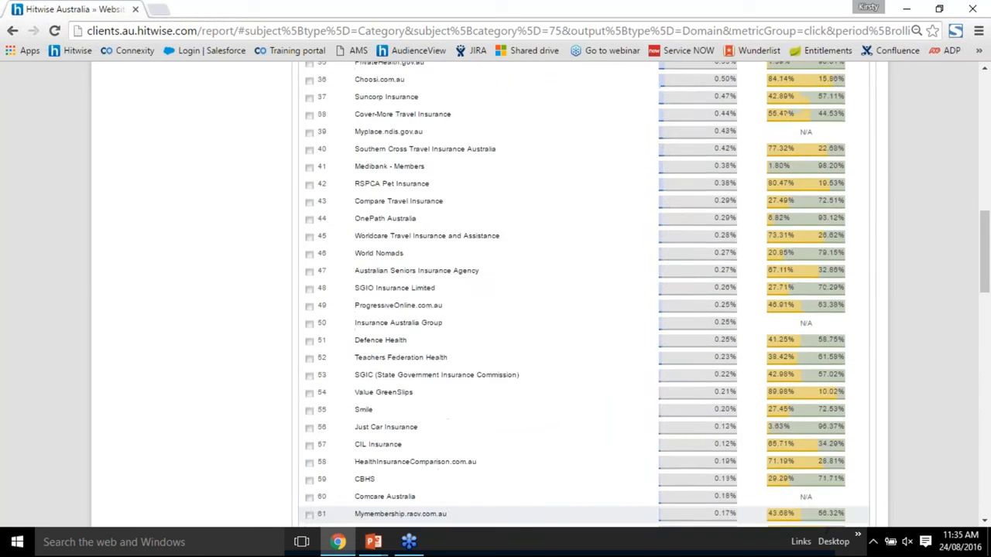
scroll(298, 227, up, 3)
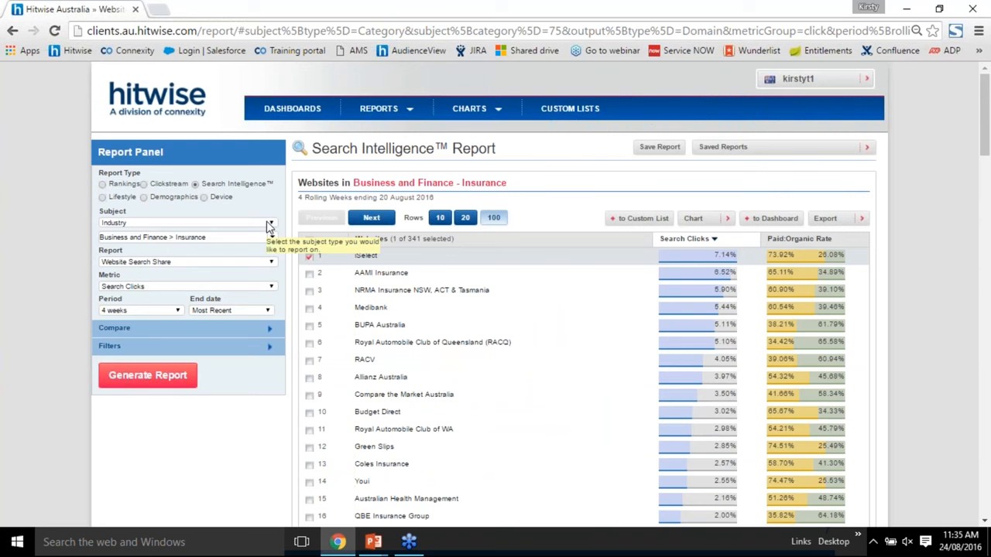
click(266, 222)
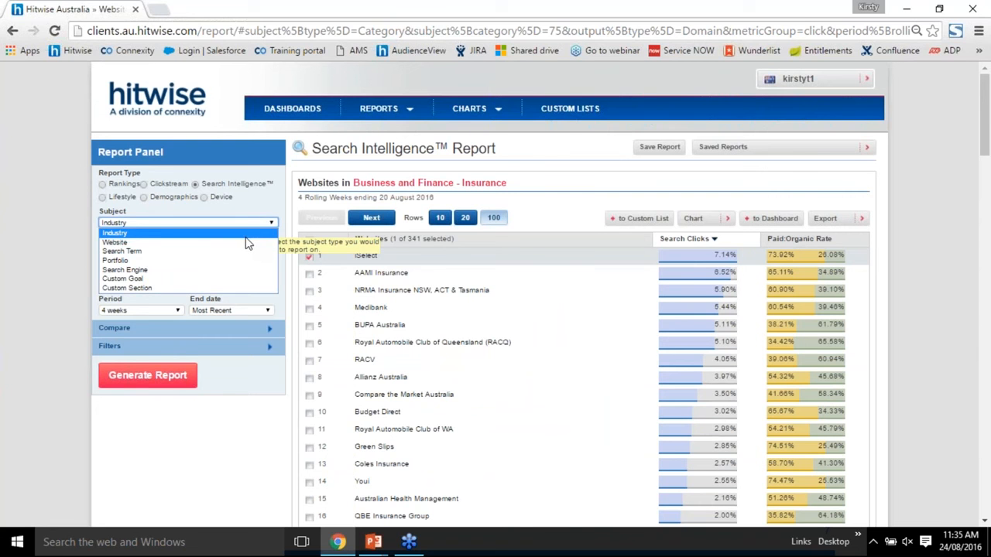
click(249, 242)
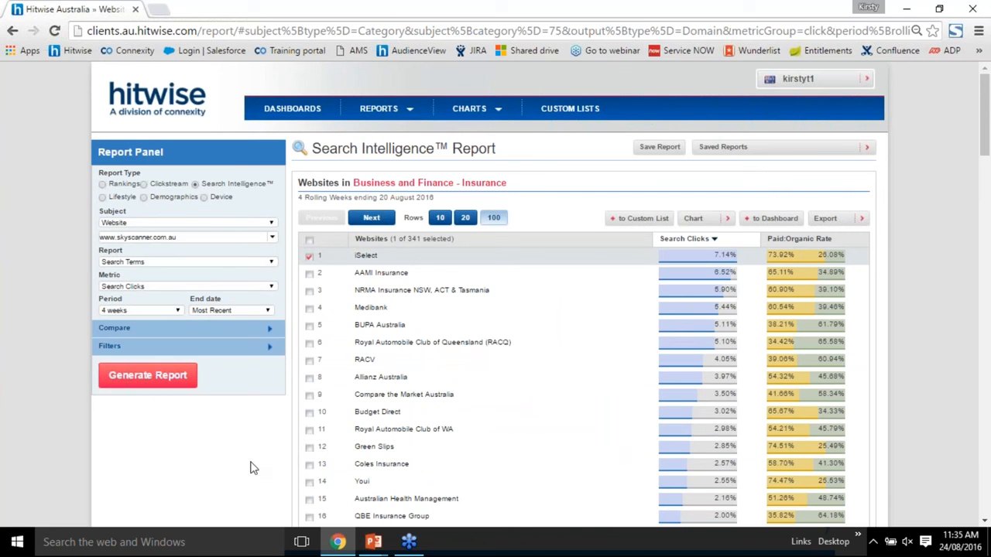
drag(212, 237, 99, 236)
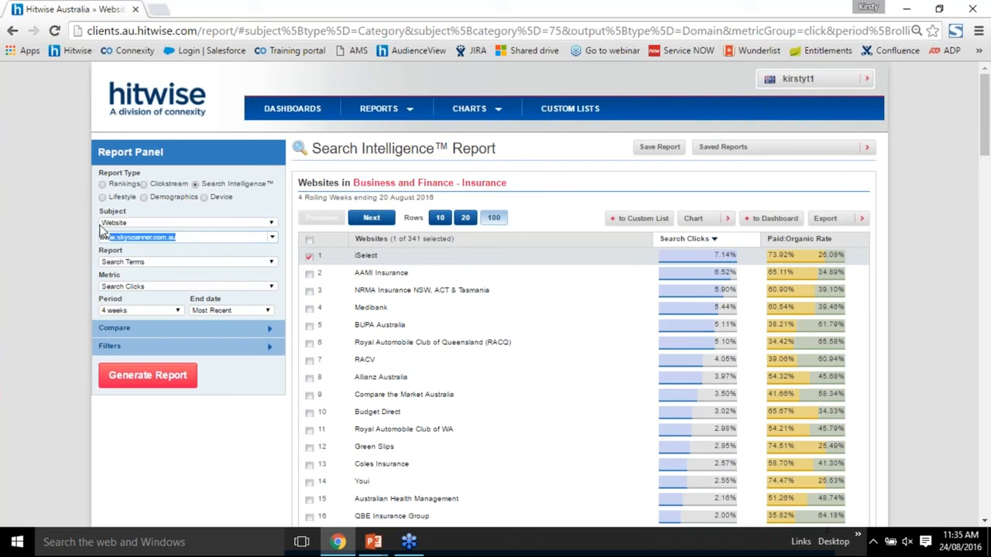
key(BackSpace)
text(ww)
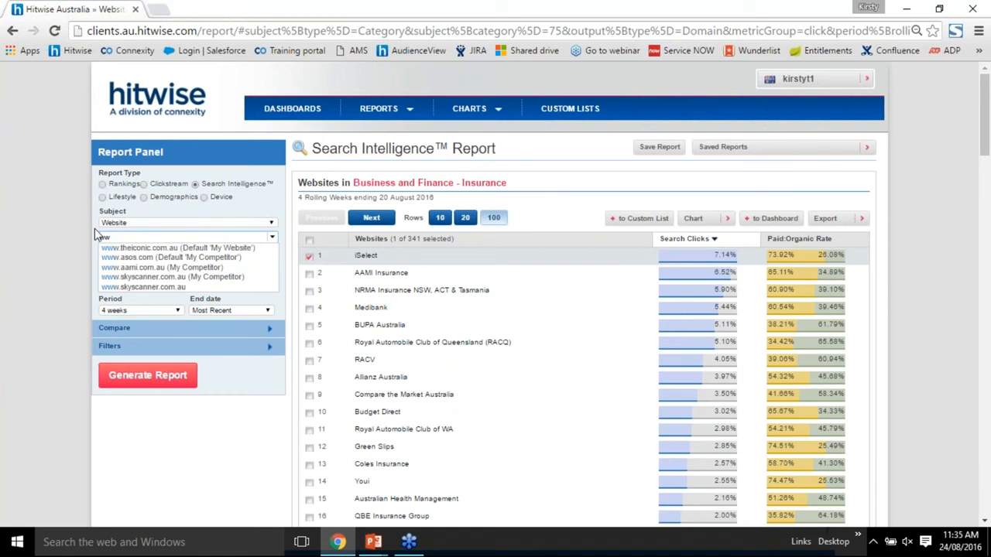
click(128, 267)
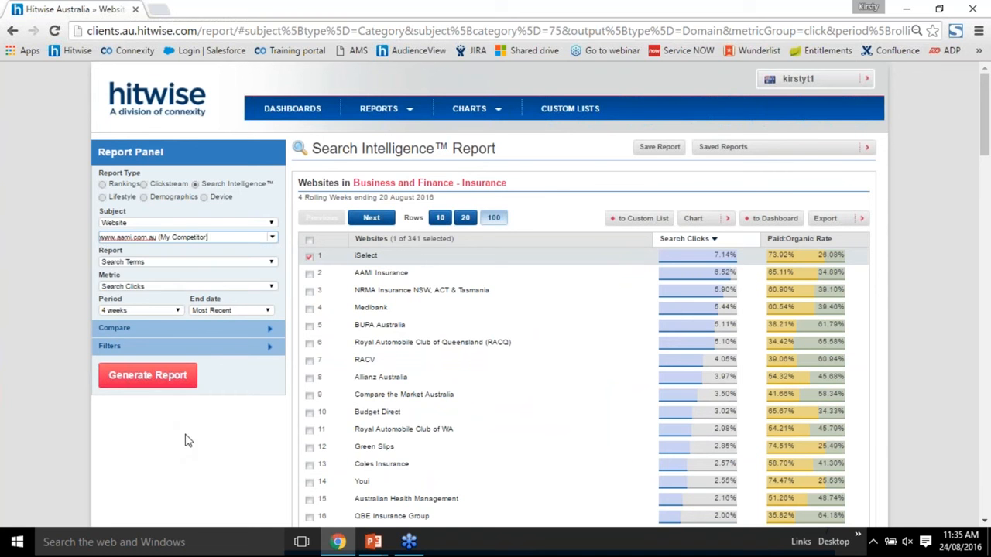
click(158, 380)
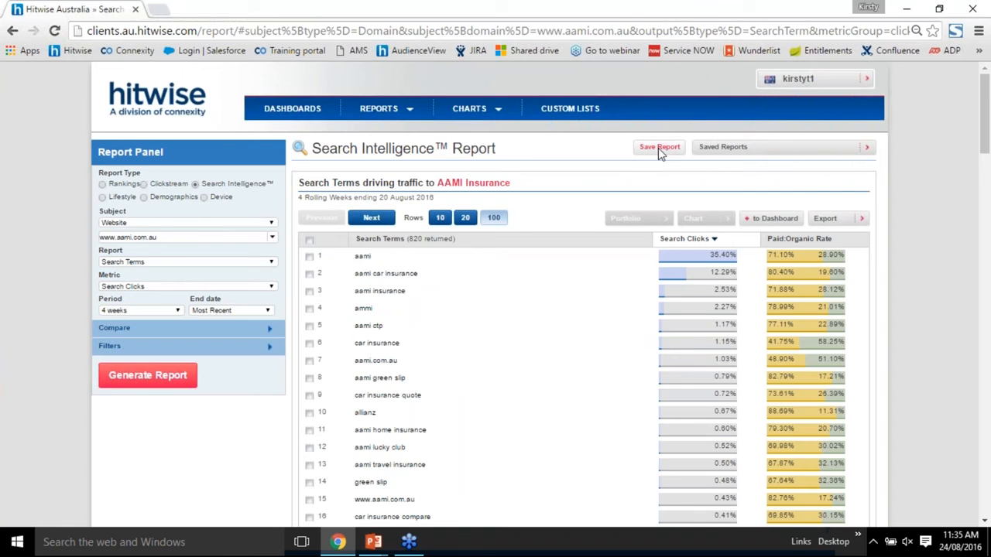
scroll(658, 151, down, 1)
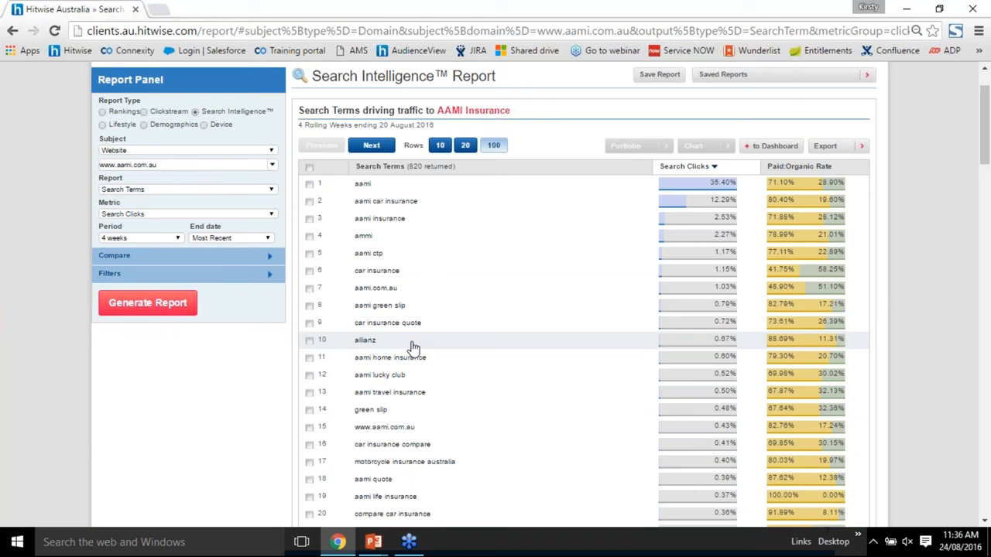
scroll(412, 348, up, 2)
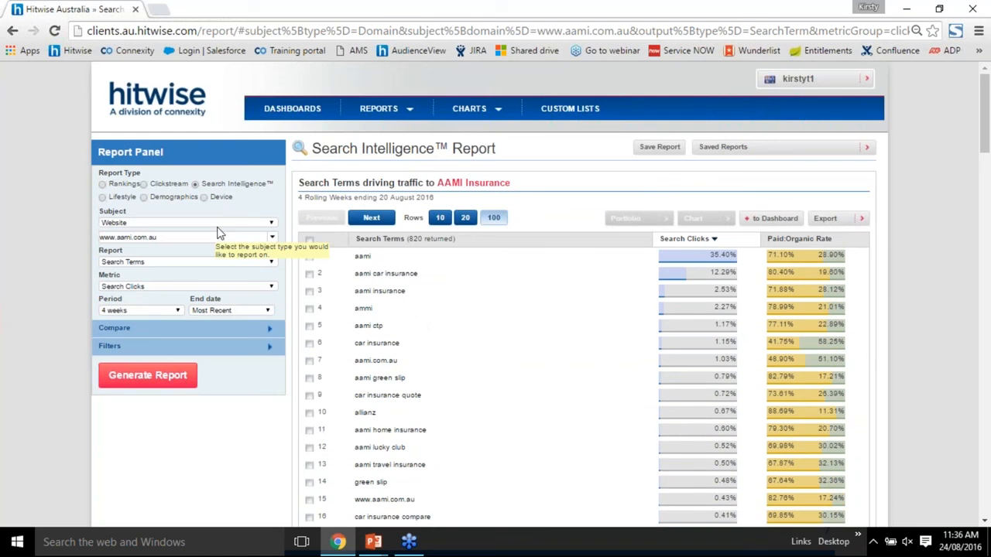
Step: Change the report subject to the search term "credit cards" with Broad Match
click(272, 222)
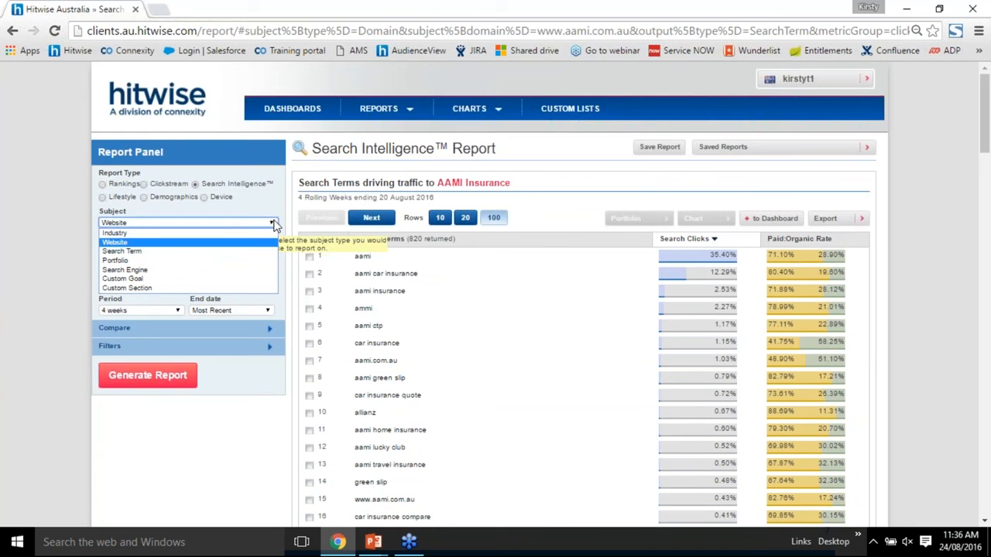
click(214, 253)
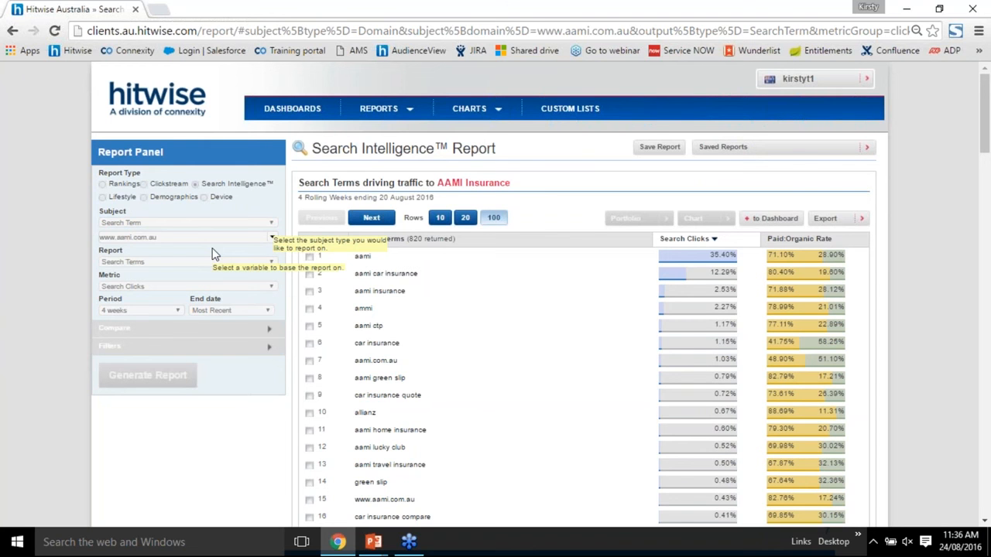
click(169, 237)
text(credit cards)
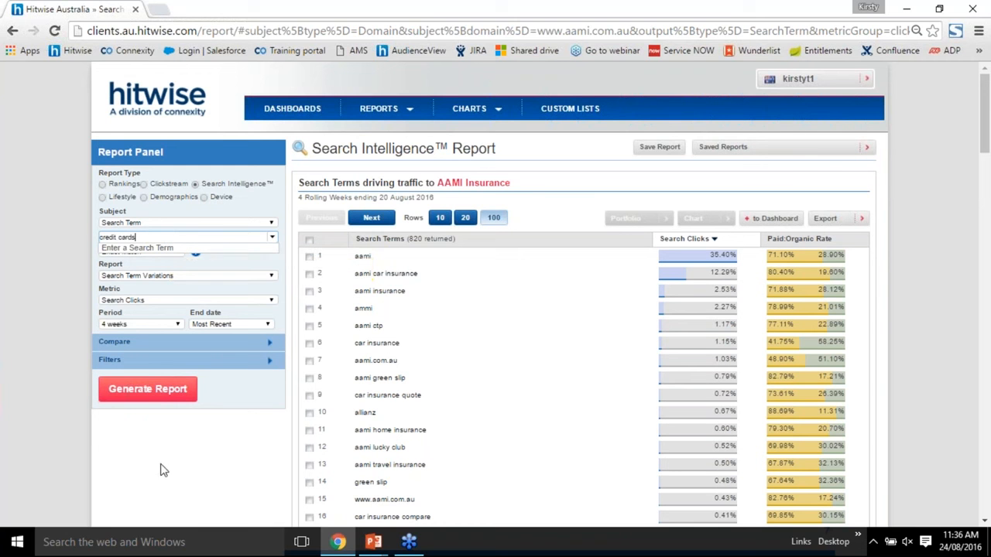
click(159, 466)
click(161, 252)
click(155, 270)
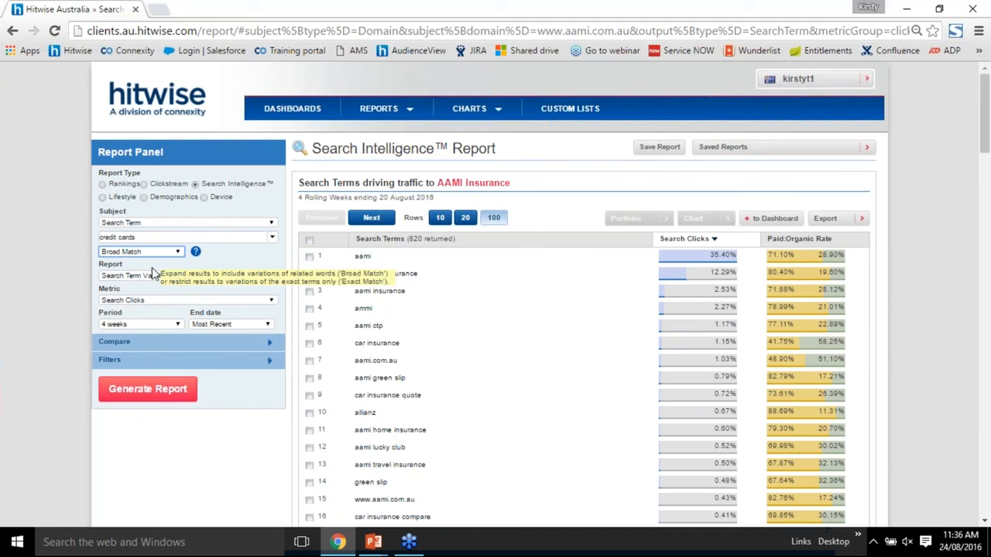
Step: Set the metric to Searches and generate the Search Term Variations report for credit cards
click(223, 302)
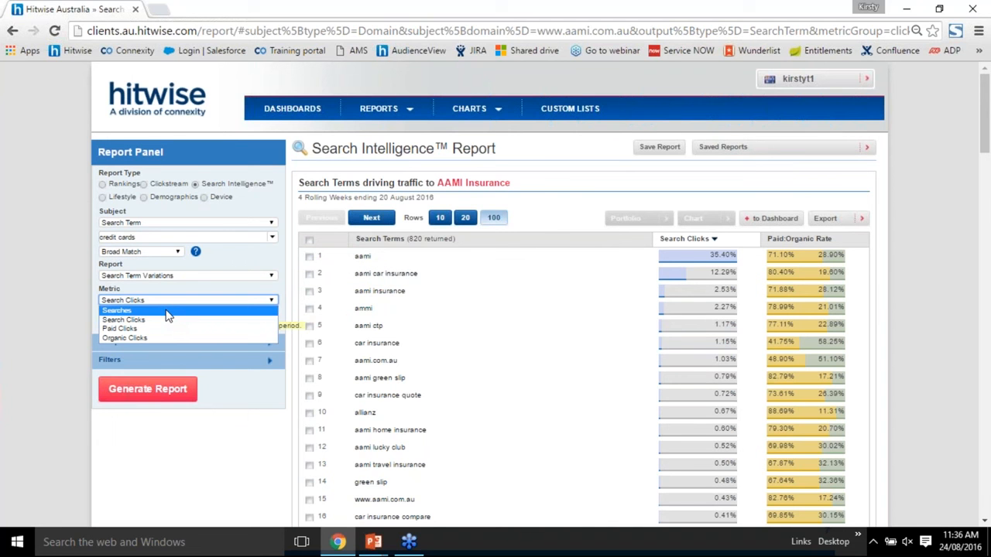
click(166, 312)
click(155, 396)
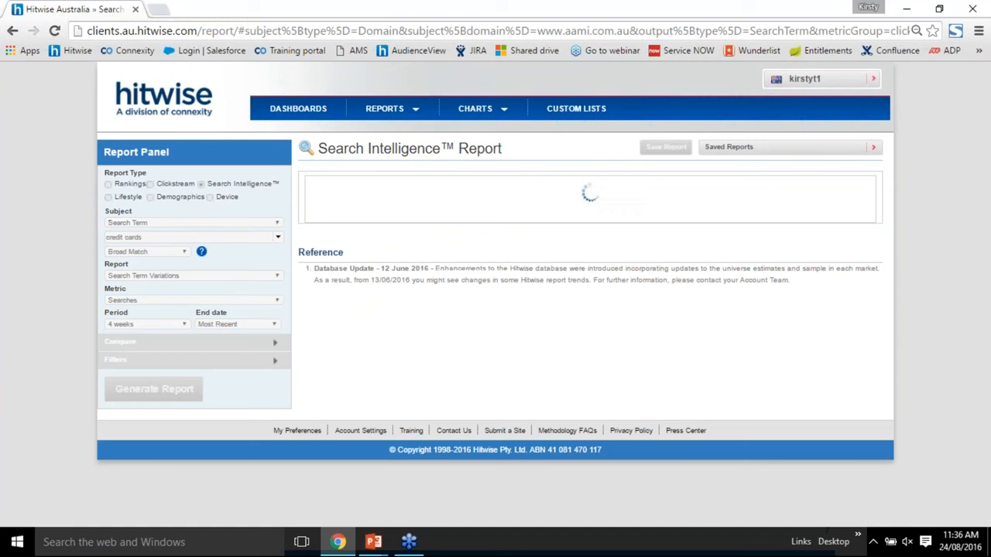
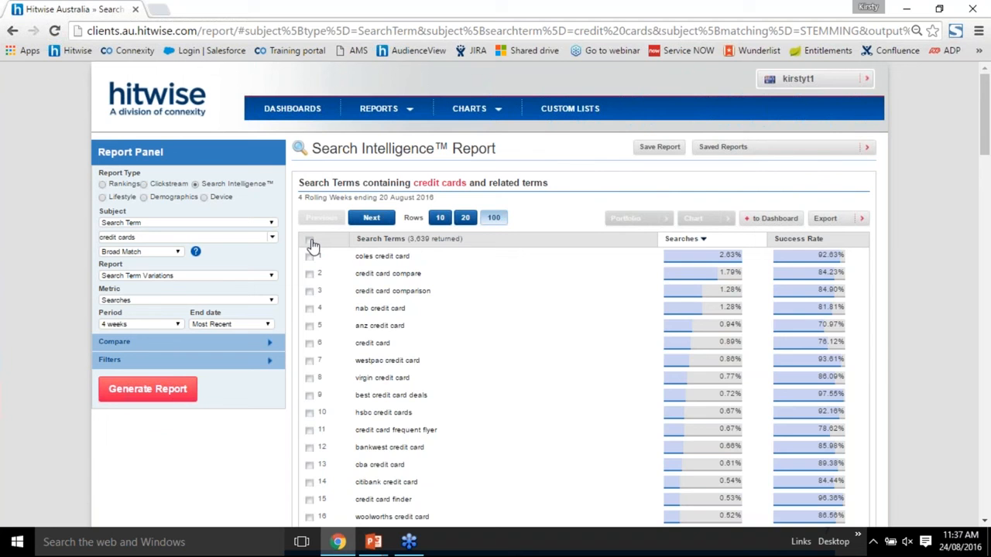
Step: Select all search terms listed on the results page and add them to a new portfolio named "Example"
click(309, 242)
click(647, 219)
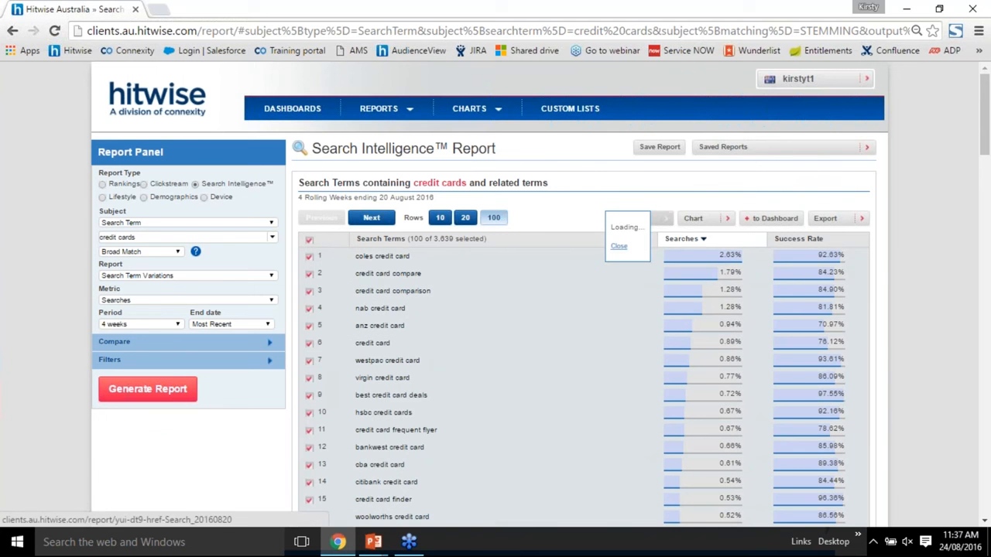
click(627, 242)
text(Examp)
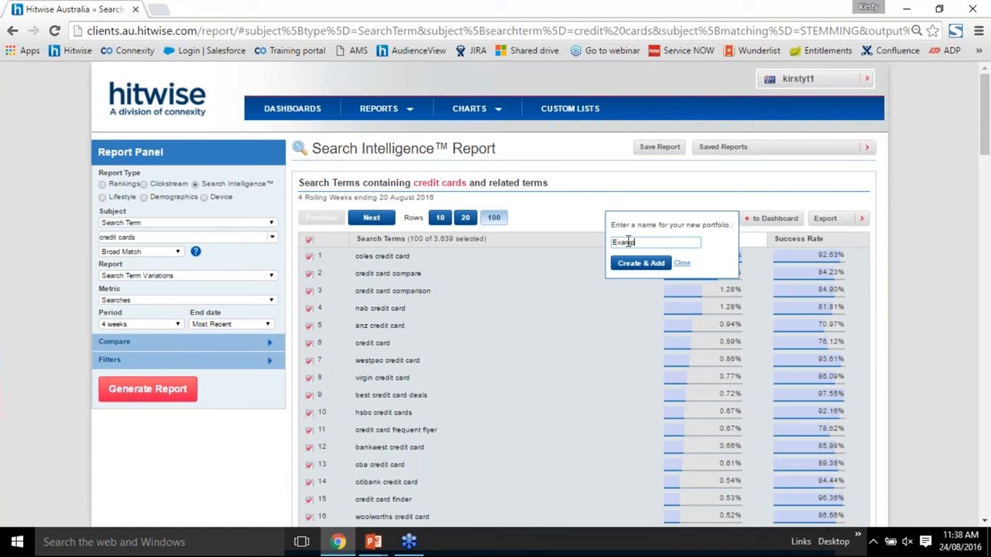
text(le)
click(634, 264)
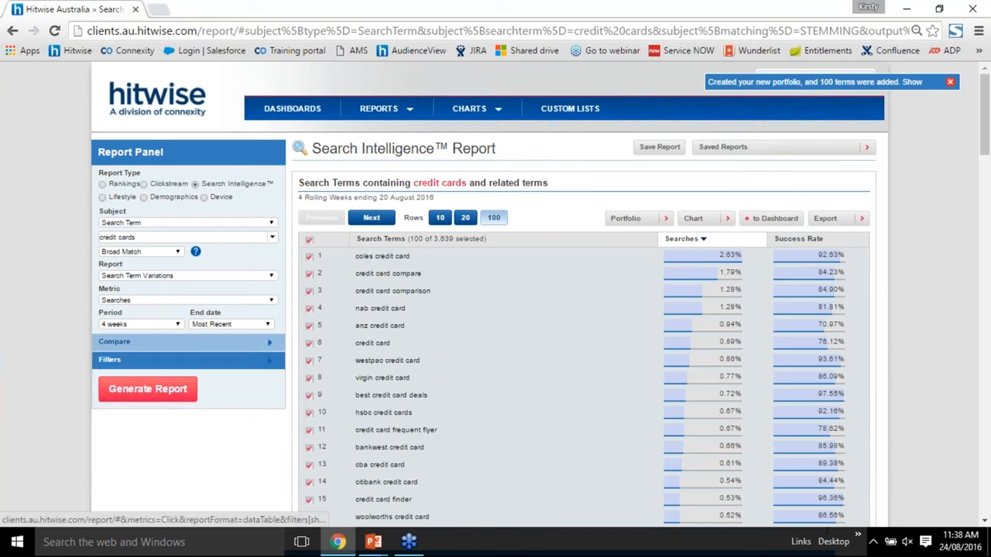
Step: Switch the credit cards variations report to the Search Clicks metric and regenerate it
click(168, 302)
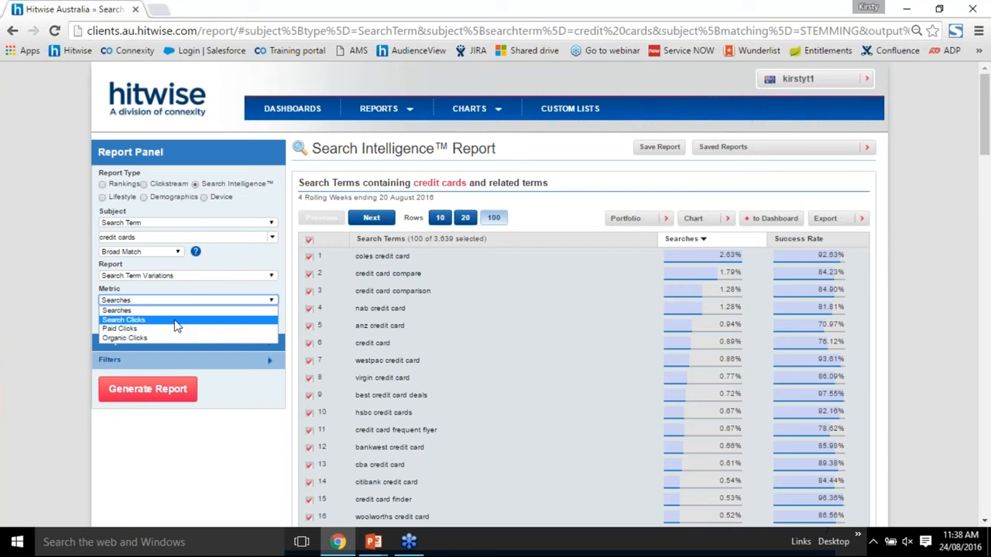
click(177, 320)
click(155, 393)
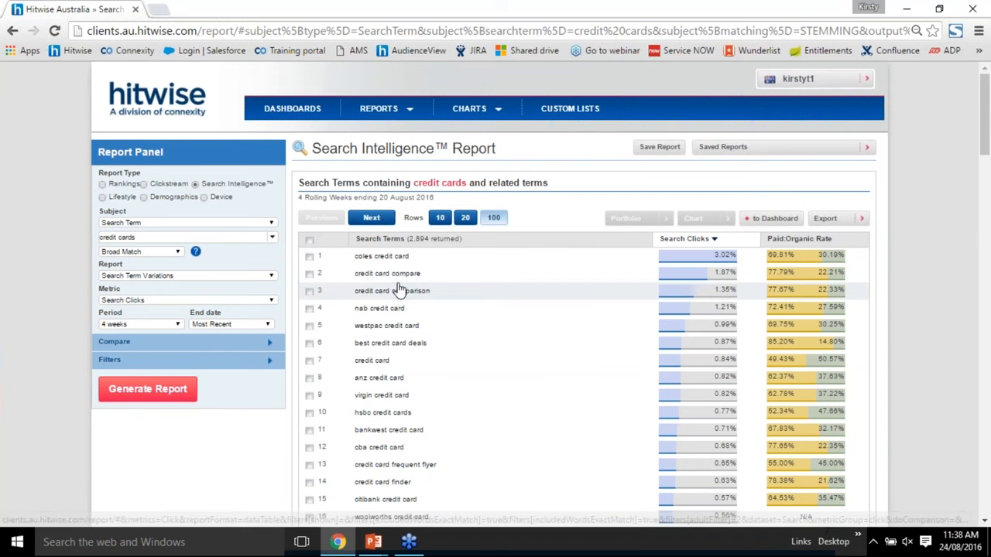
Step: Generate the Individual Keywords report for the credit cards search term
click(271, 277)
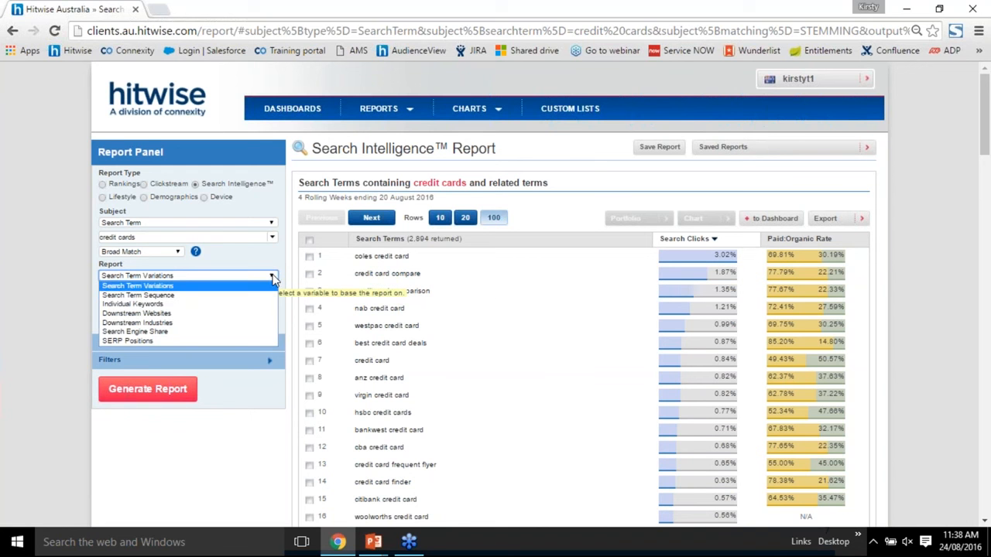
click(199, 304)
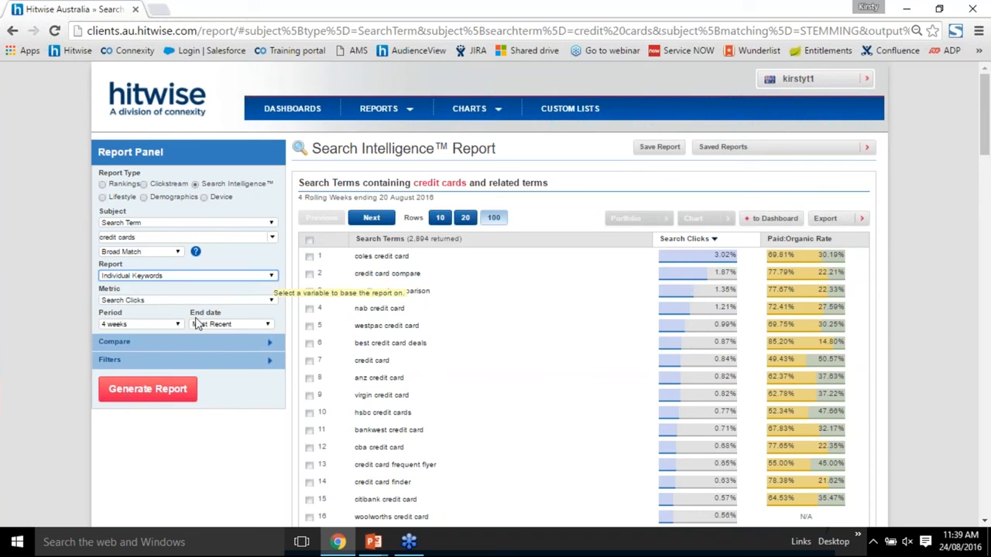
click(147, 396)
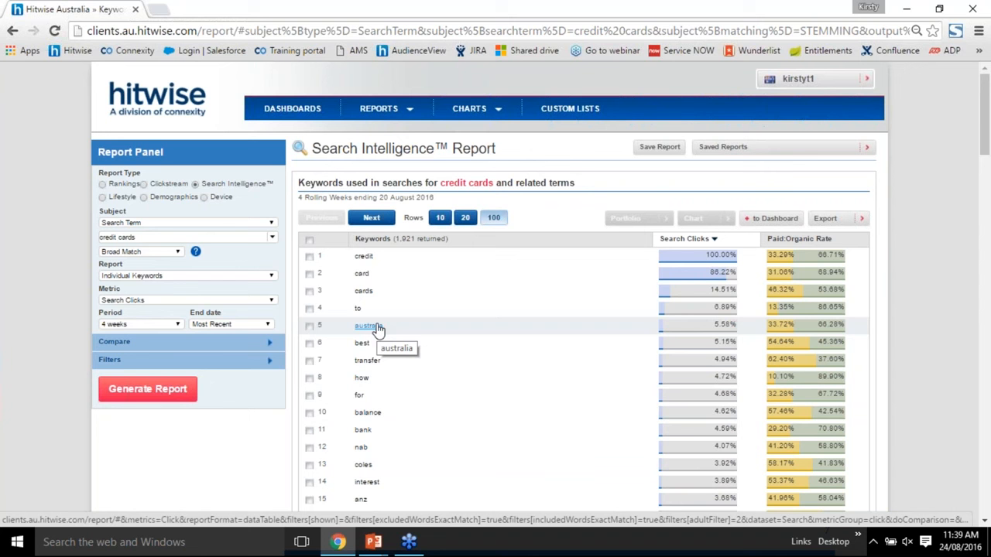
Step: Regenerate the credit cards report as Search Term Variations, and open the websites receiving traffic from "credit card compare"
click(239, 278)
click(233, 286)
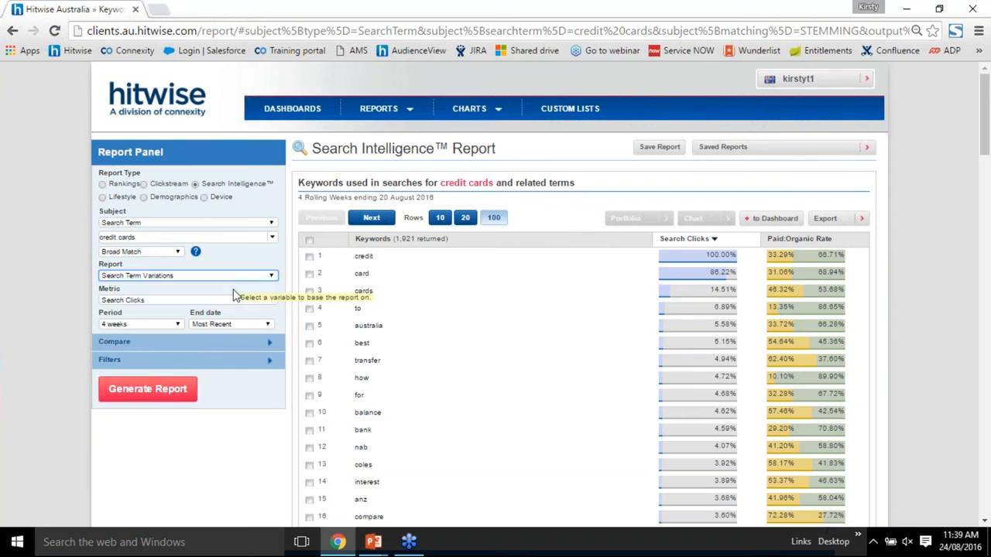
click(177, 393)
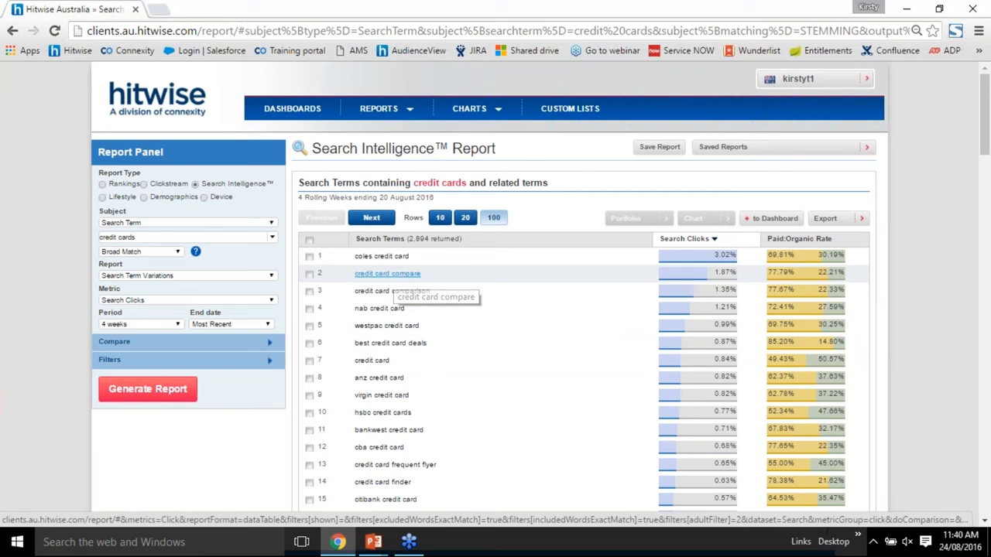
click(395, 275)
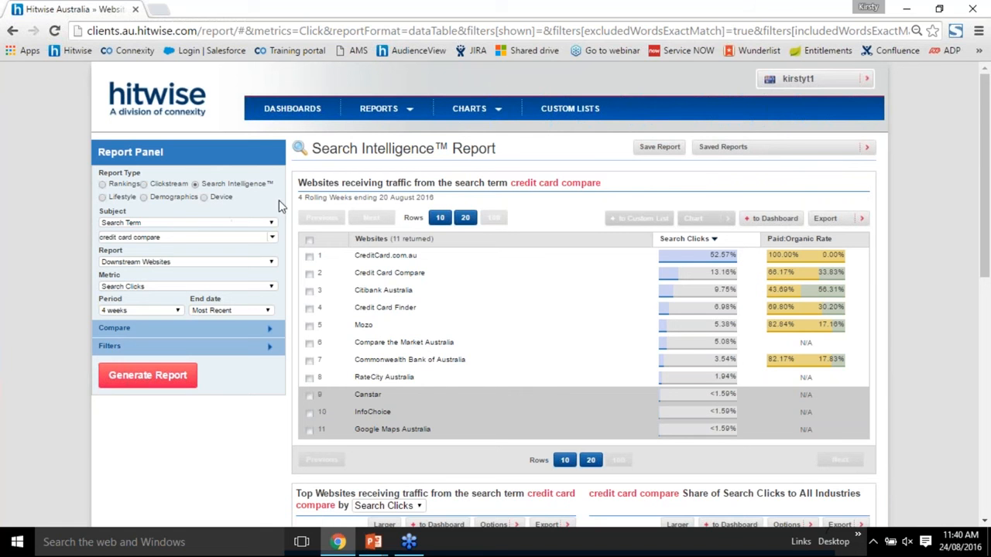
Step: Change the subject to the Credit Cards portfolio and generate its Downstream Websites report
click(273, 223)
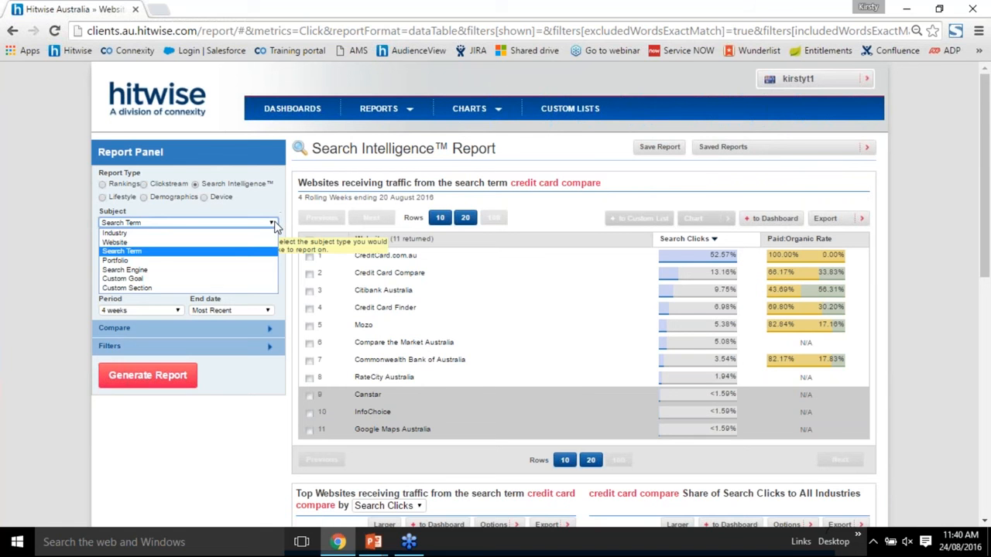
click(236, 261)
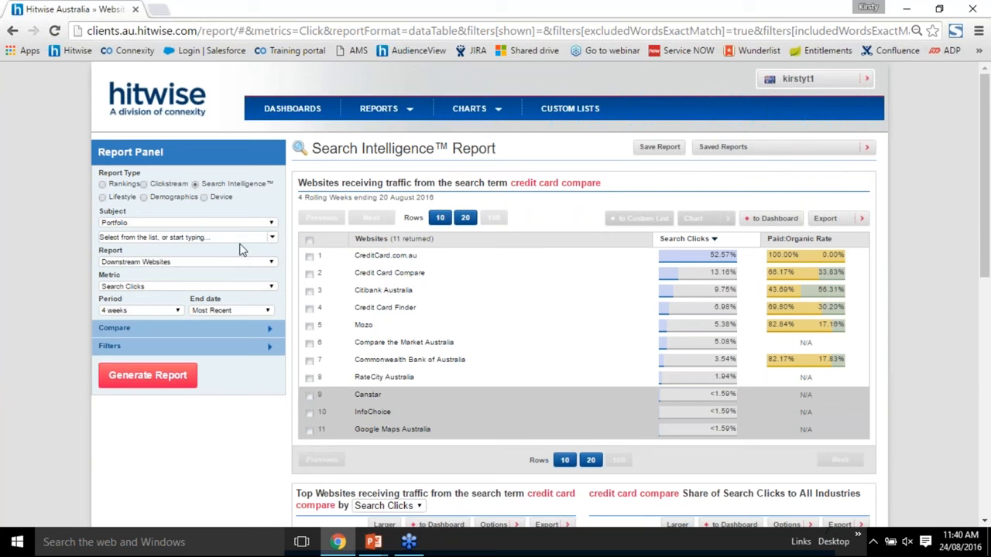
click(272, 241)
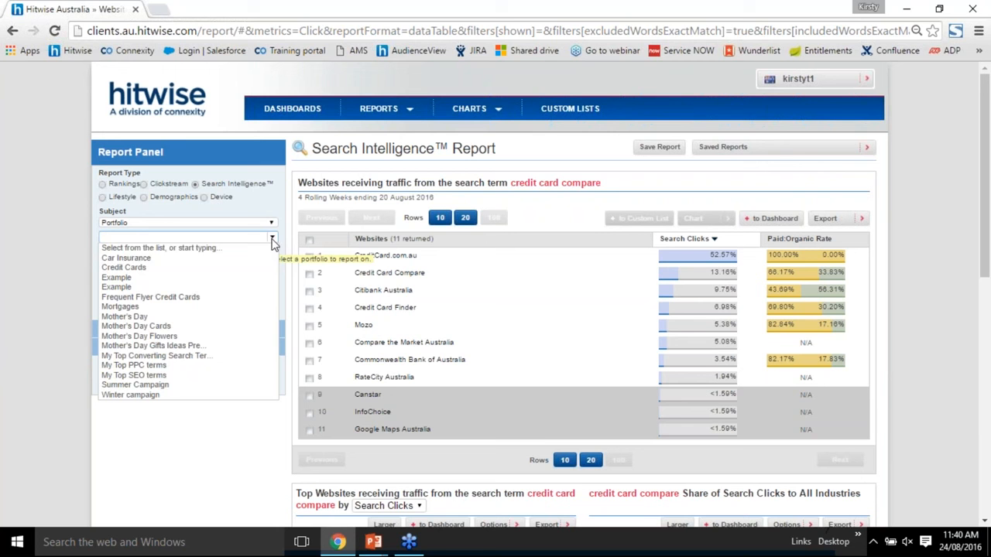
click(208, 271)
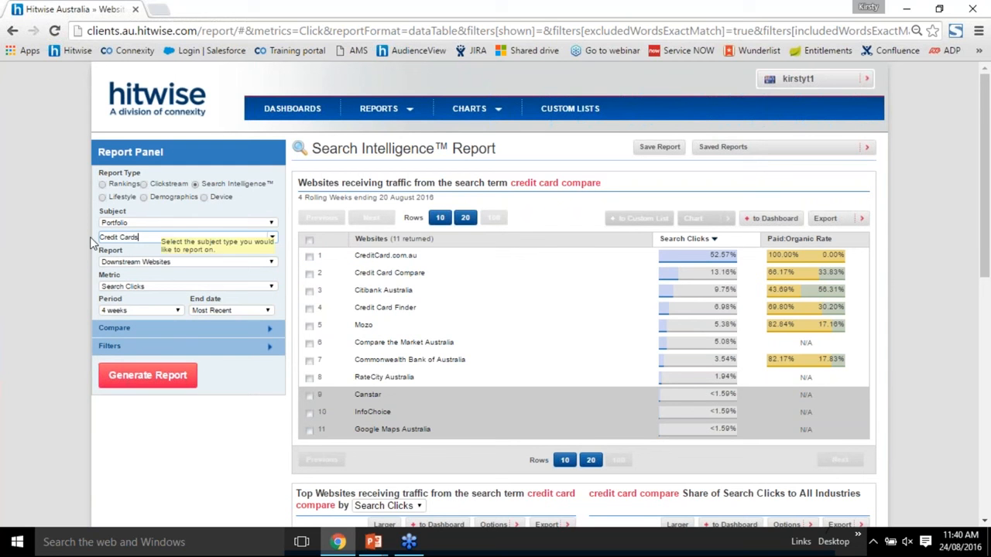
click(147, 378)
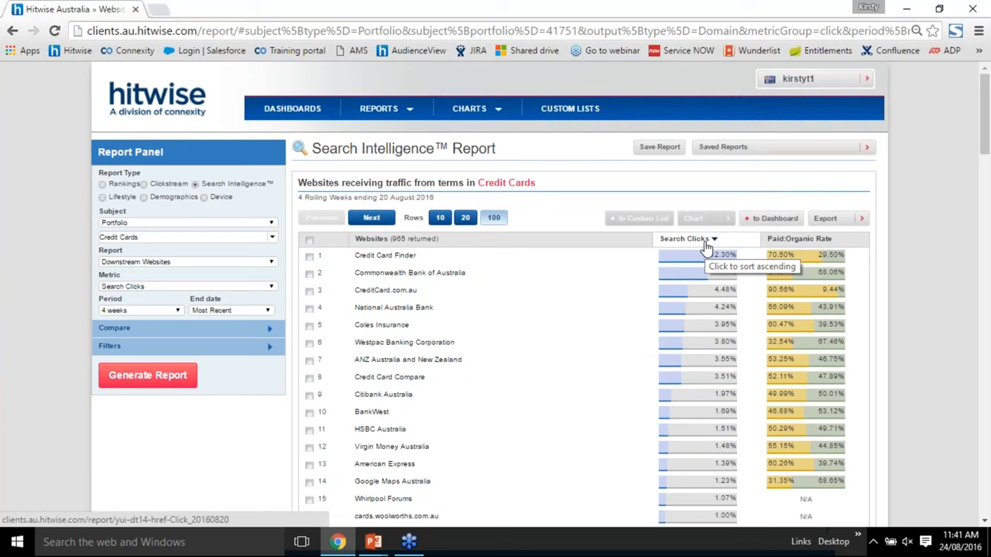
Step: Add a Year to Year comparison to the Credit Cards portfolio report and regenerate it
click(272, 329)
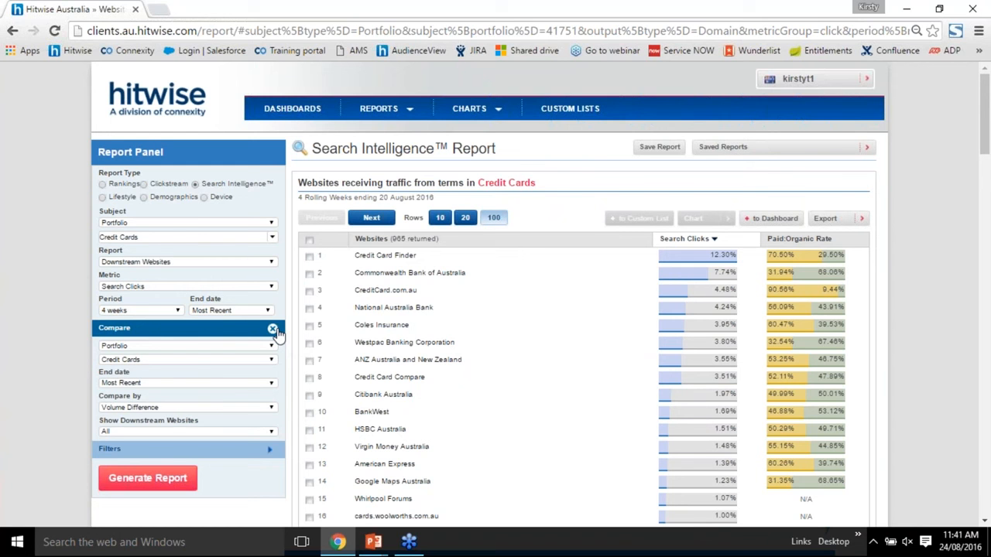
click(271, 382)
click(209, 217)
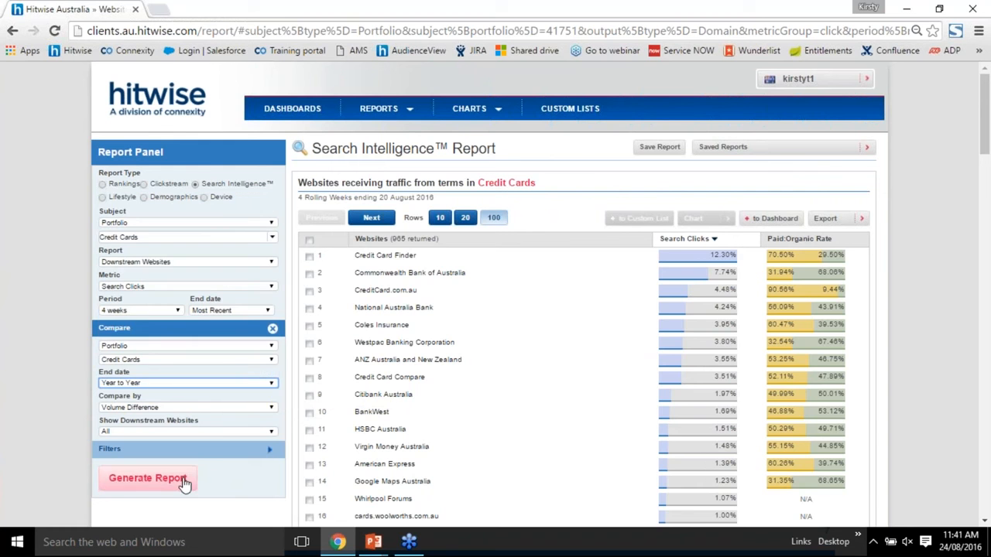
click(147, 478)
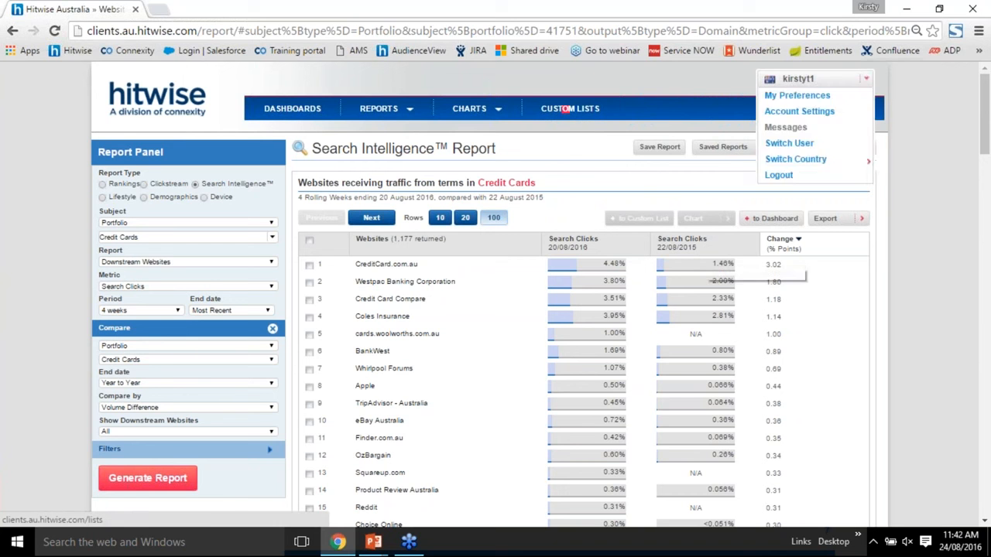
Step: Set the subject to Search Engine with All Engines, and generate the Portfolio Performance report
click(270, 223)
click(180, 271)
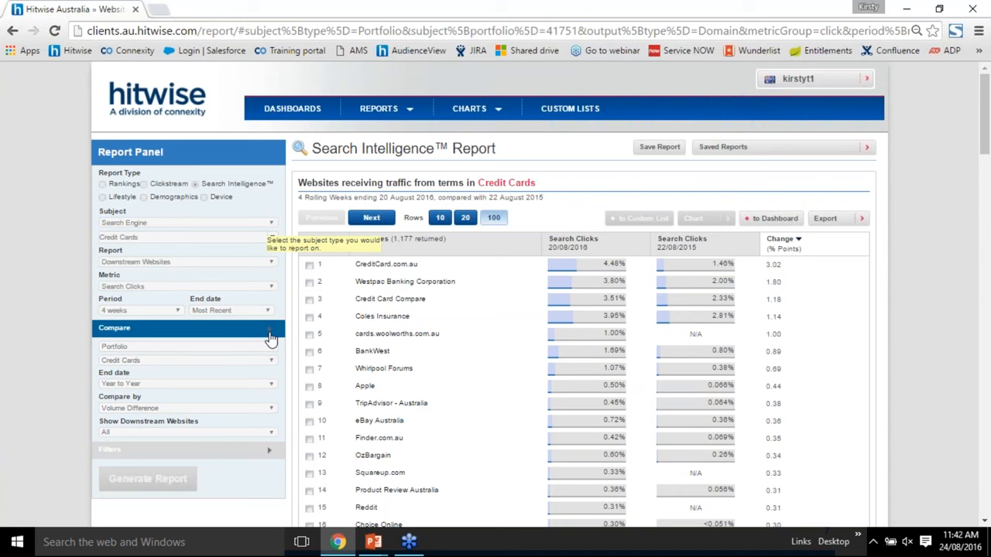
click(273, 243)
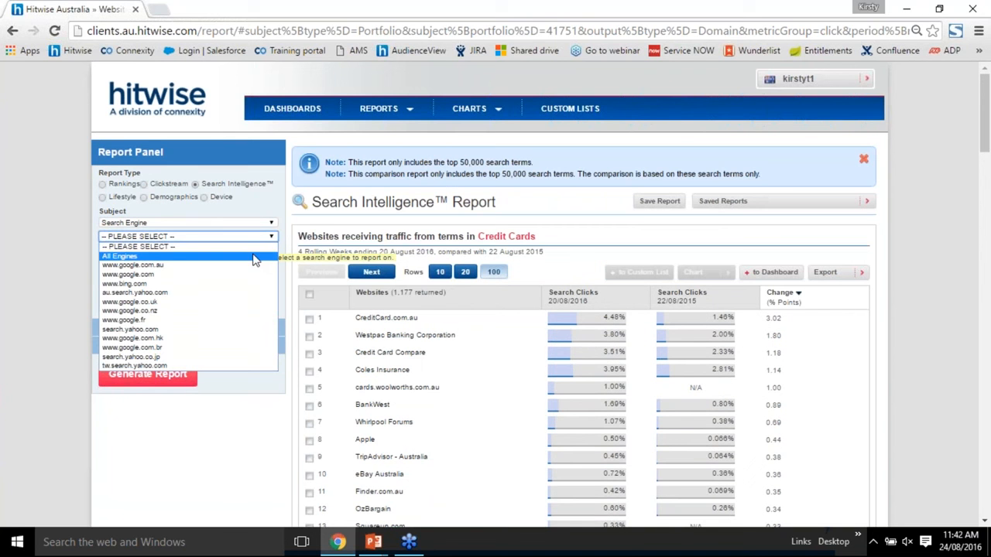
click(257, 257)
click(270, 261)
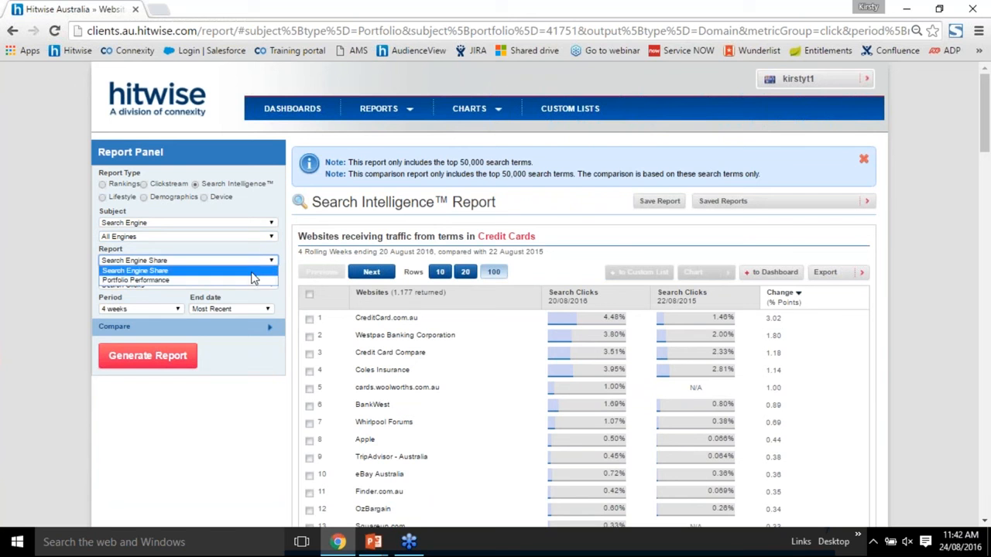
click(246, 281)
click(165, 338)
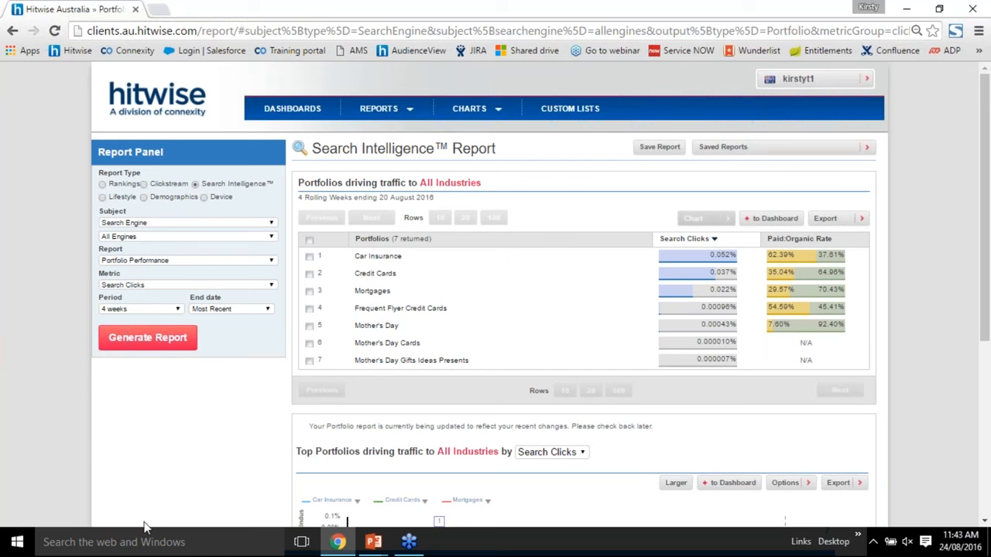
Step: Update the portfolio chart to plot only Mother's Day, Mother's Day Cards and Mother's Day Gifts Ideas Presents
click(310, 326)
click(312, 344)
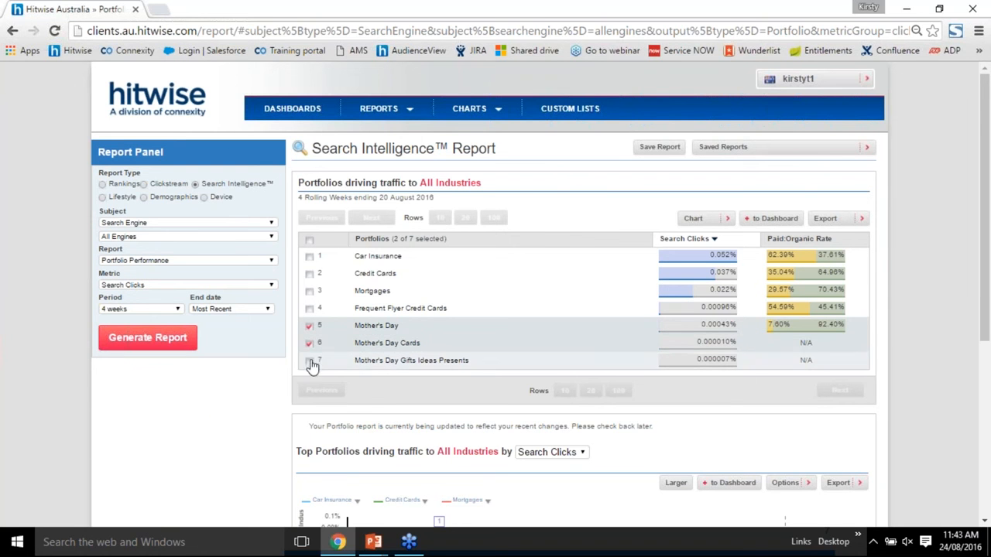
click(310, 361)
click(694, 220)
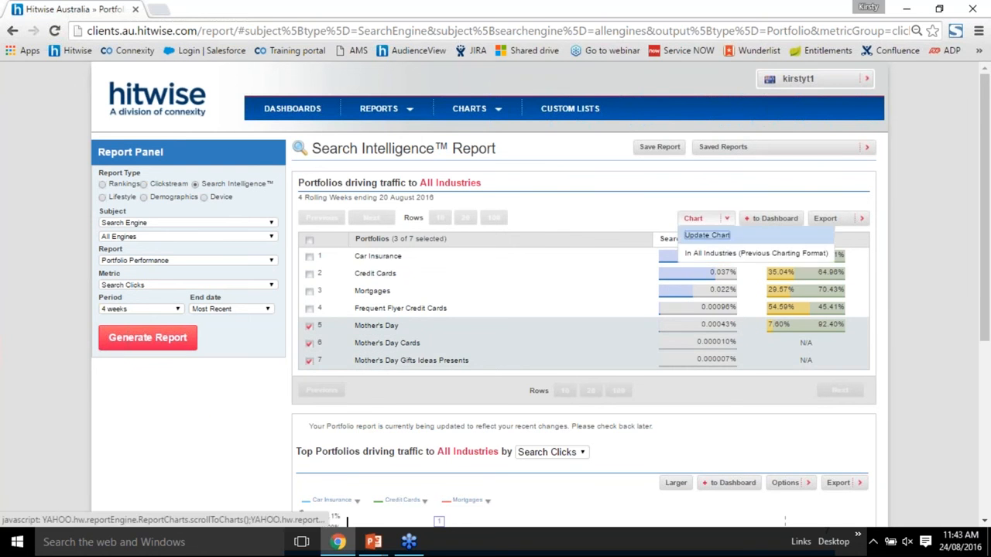
click(704, 235)
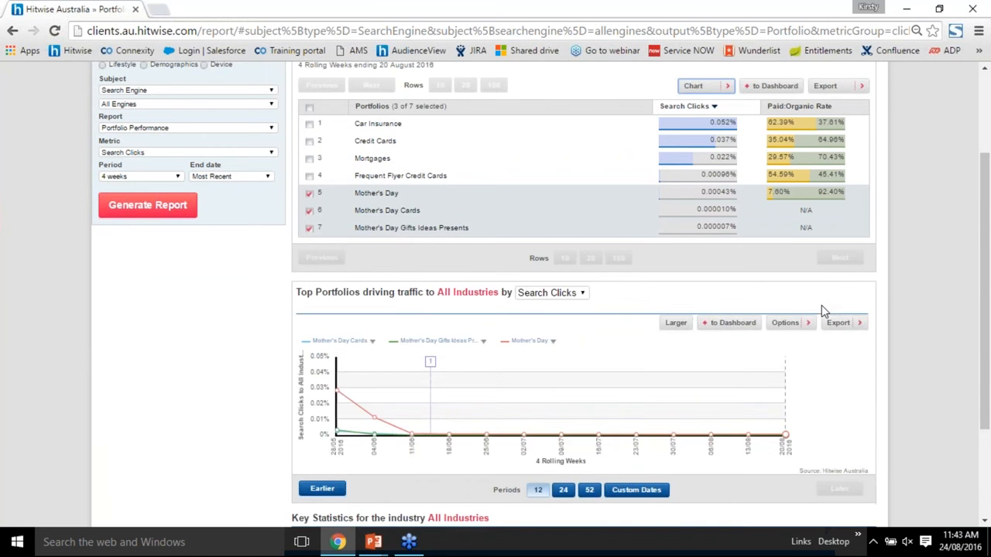
Step: Extend the Mother's Day portfolios chart to 52 periods, enlarge it and inspect its data points for seasonality
scroll(822, 306, down, 3)
click(591, 348)
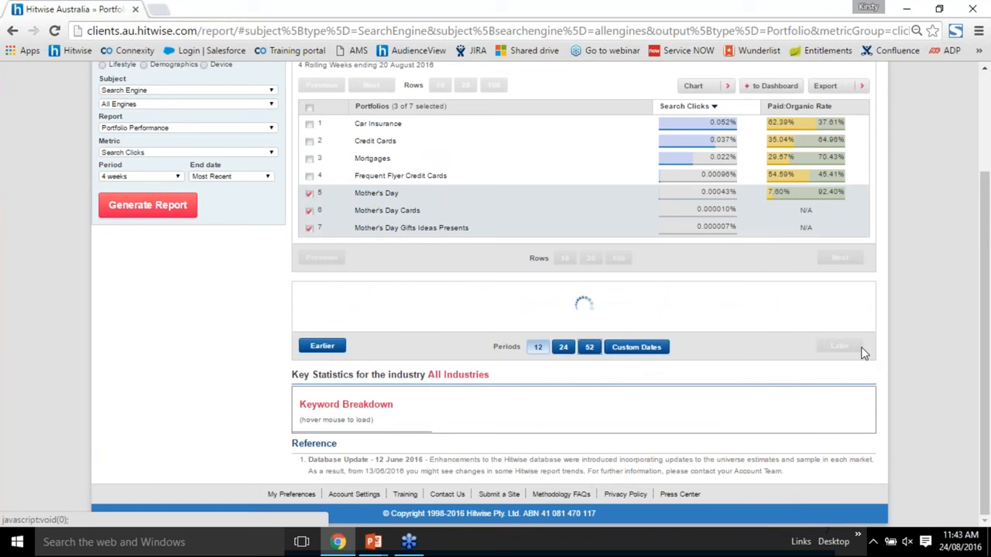
click(672, 323)
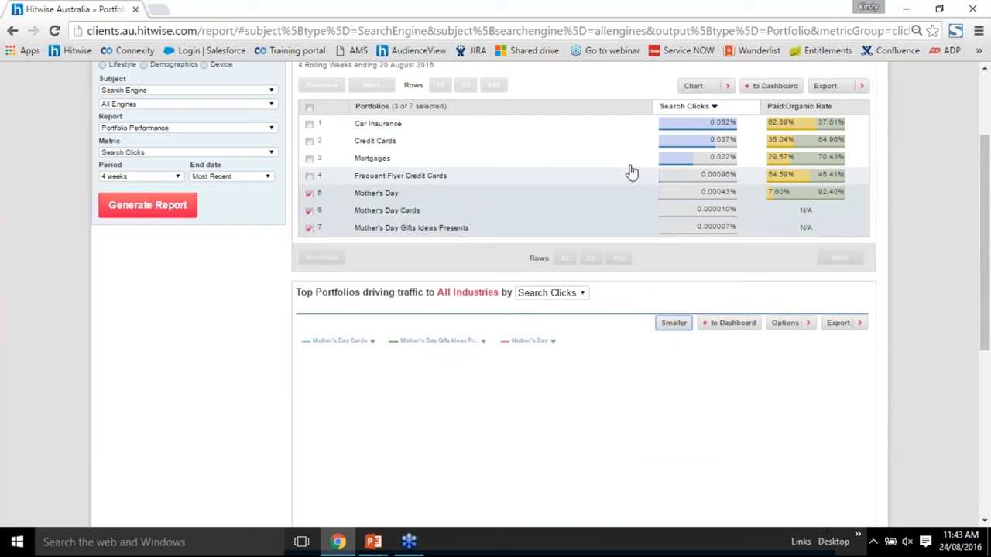
scroll(626, 133, down, 3)
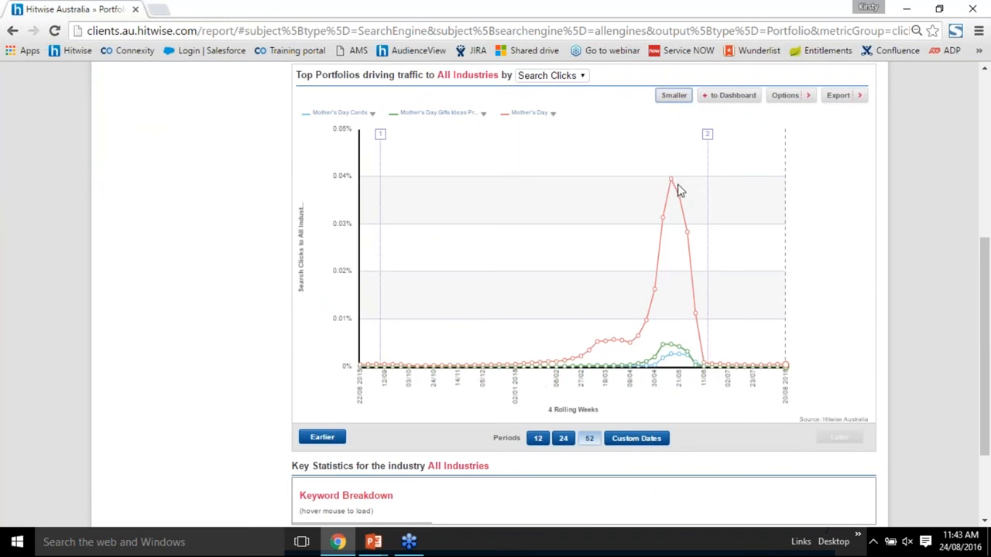
mouse_move(672, 185)
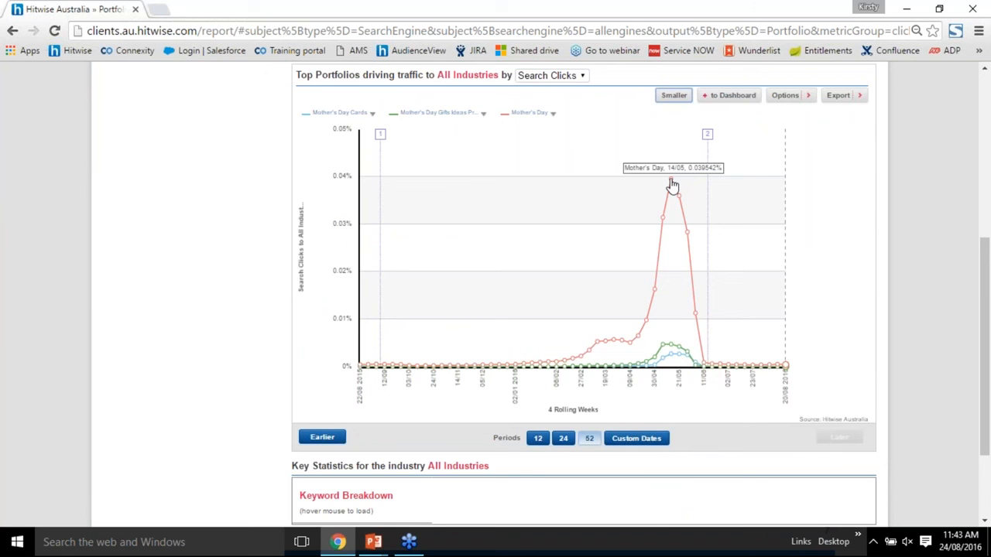
mouse_move(571, 363)
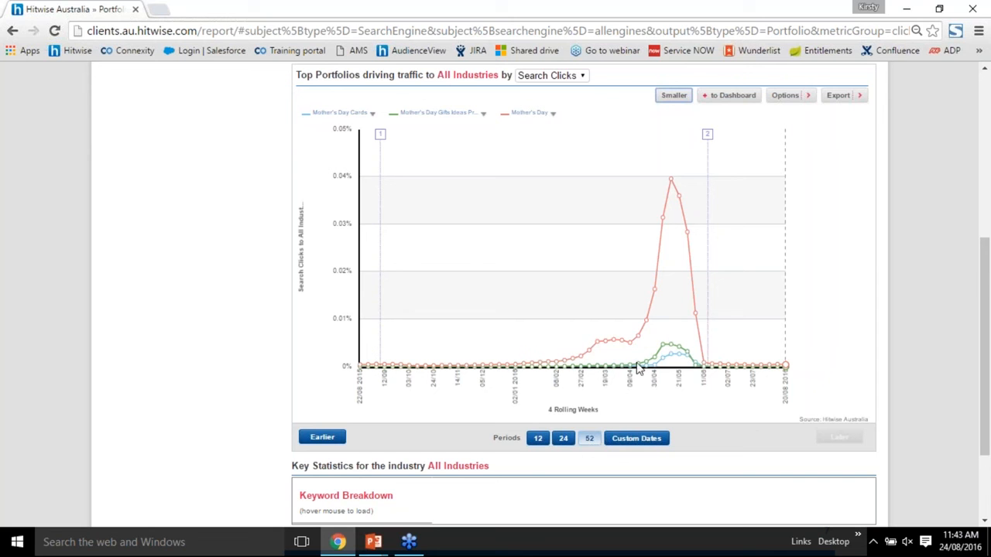
mouse_move(664, 351)
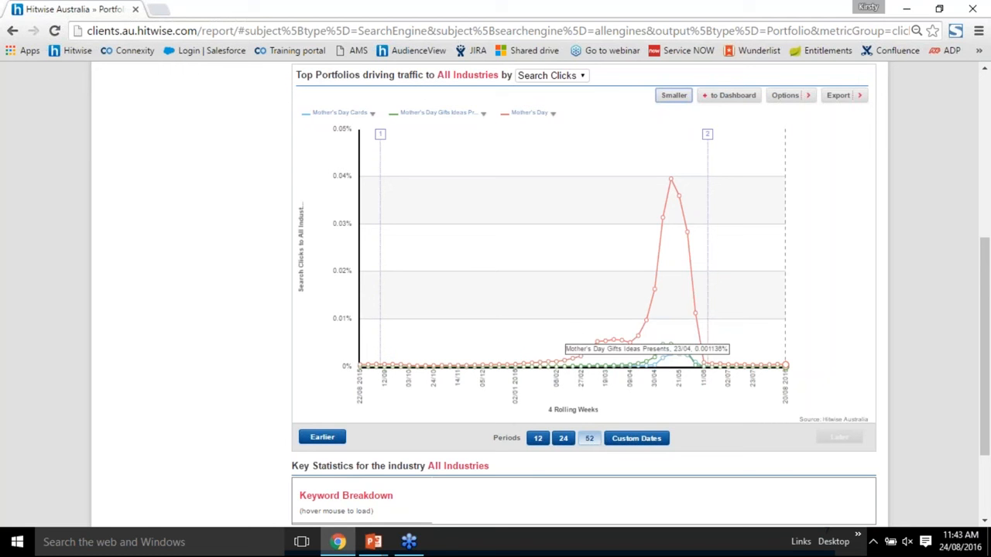
mouse_move(648, 369)
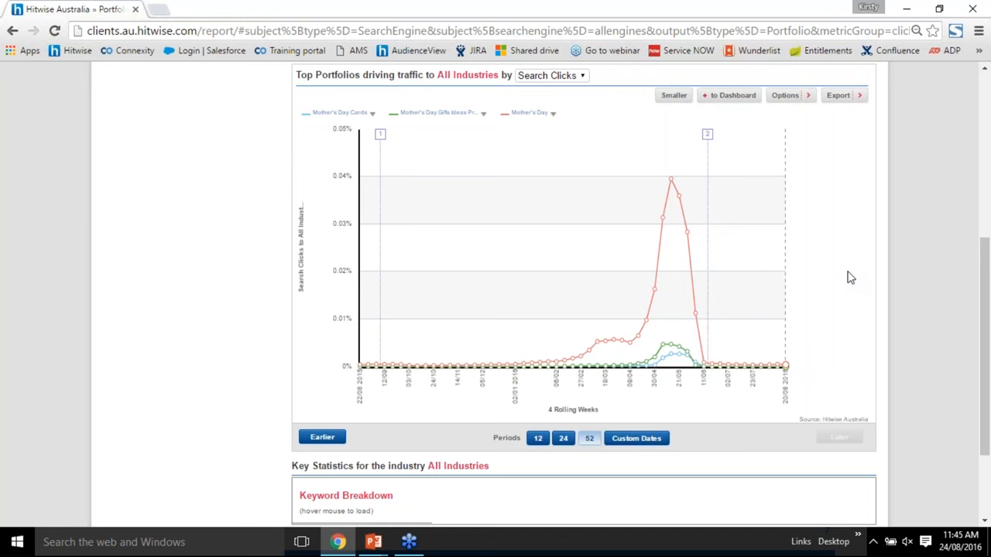
Step: Open the Training resources, look through the Hitwise CI 'How To' Guides, and close the Hitwise Resource Center window
scroll(850, 278, down, 1)
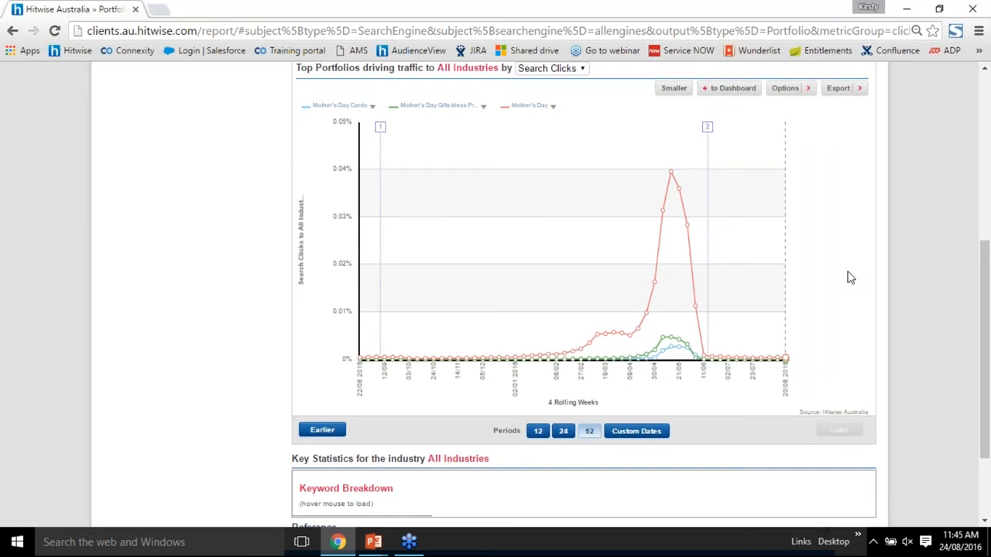
scroll(850, 278, down, 1)
scroll(850, 277, down, 1)
click(405, 494)
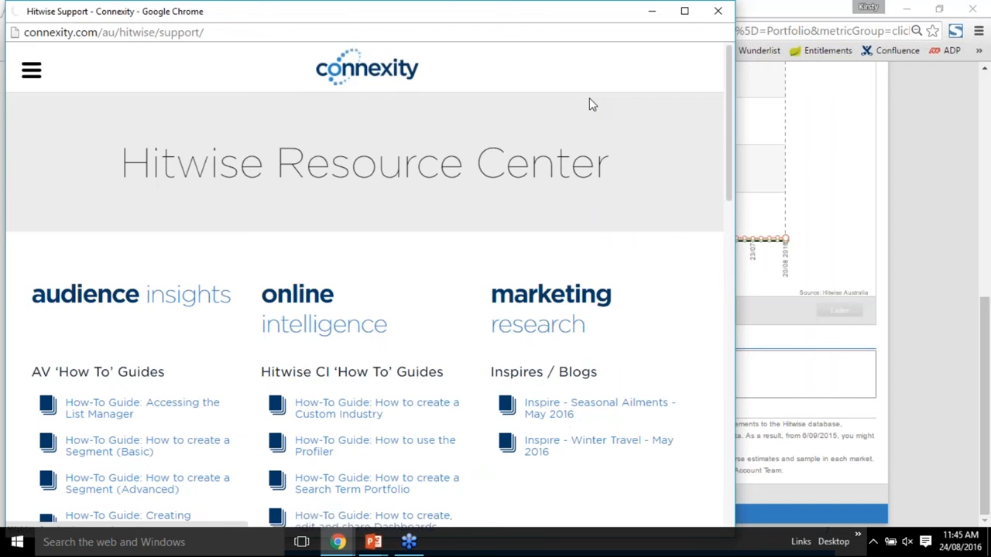
scroll(357, 126, down, 2)
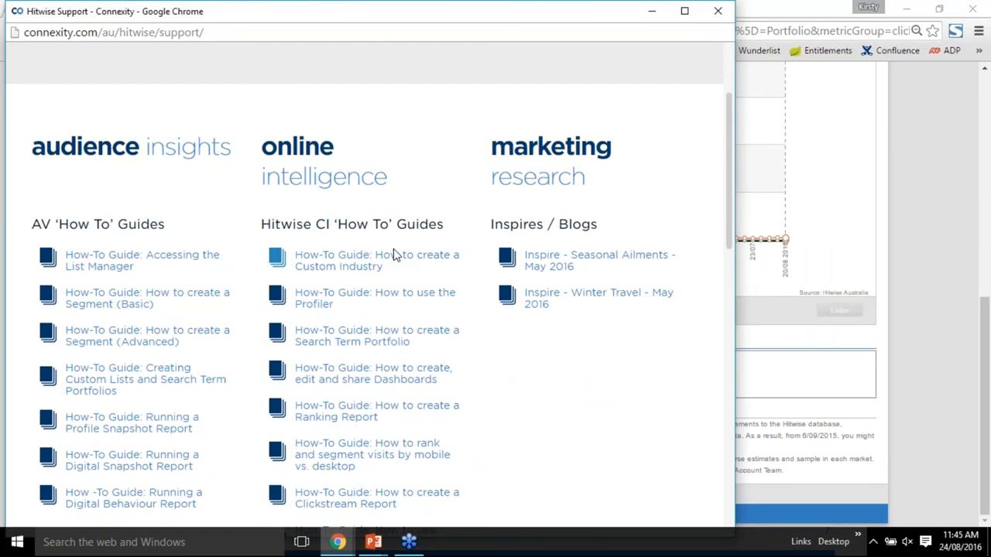
scroll(393, 248, down, 5)
scroll(277, 253, down, 2)
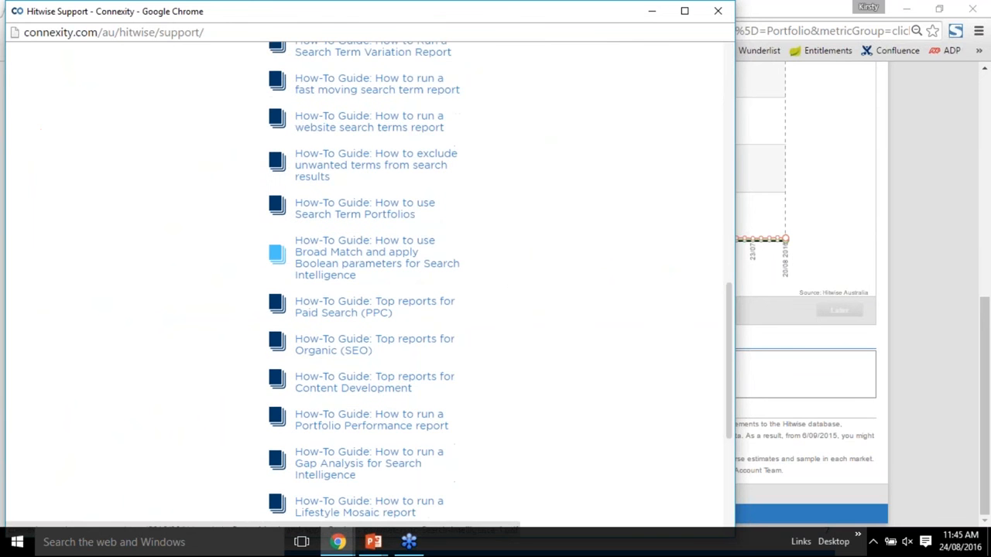
click(718, 16)
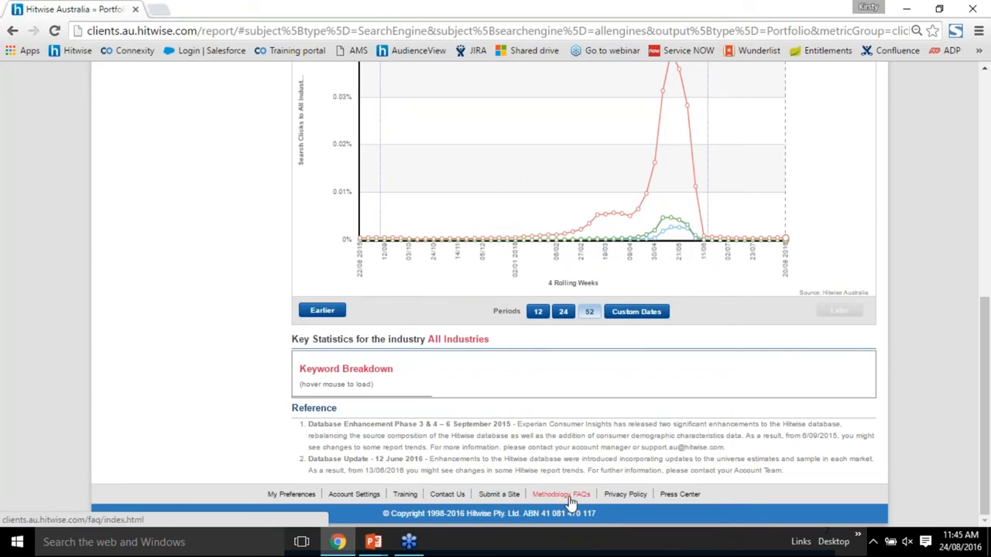
Step: Open the Methodology FAQs and read through the questions to the end of the page
click(567, 495)
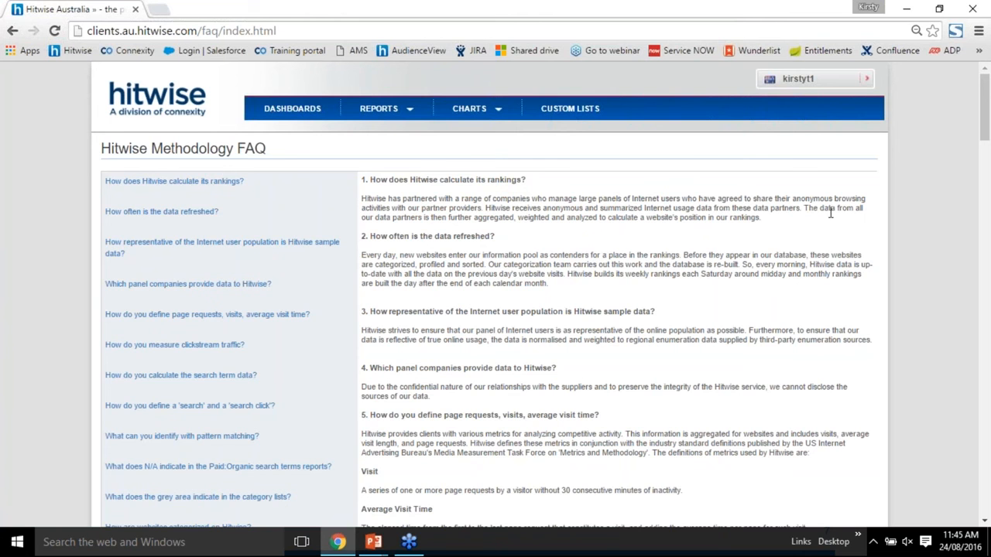
scroll(832, 228, down, 1)
scroll(832, 228, down, 10)
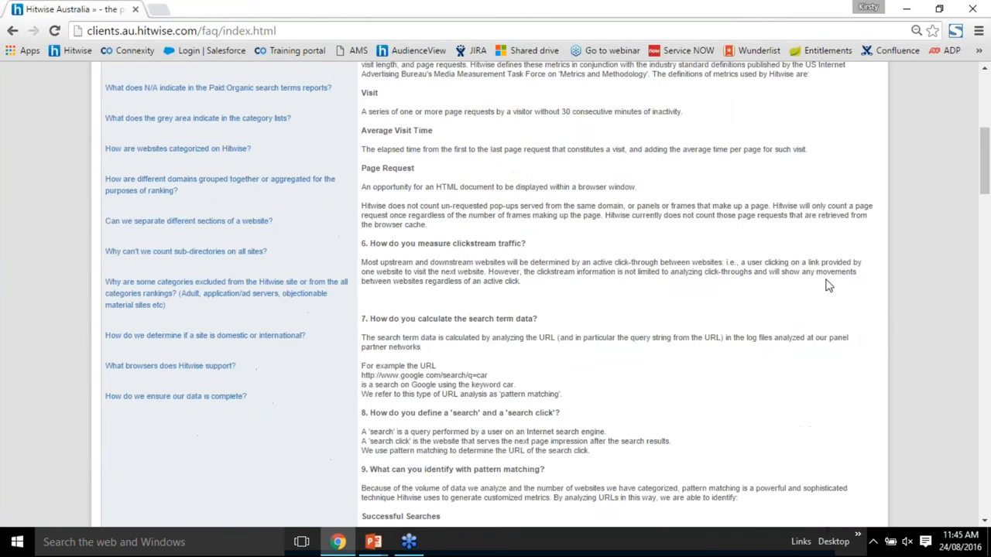
scroll(809, 373, down, 7)
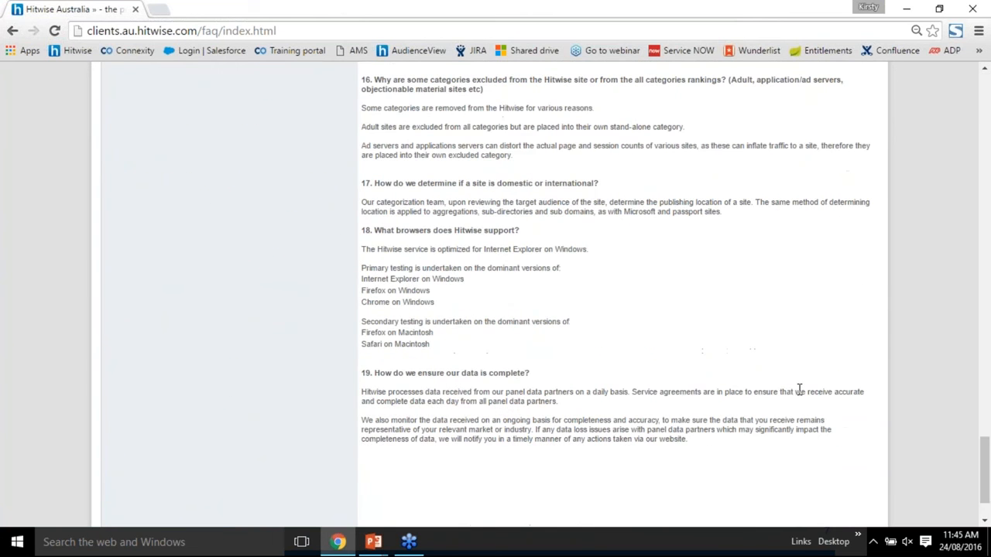
scroll(800, 389, down, 2)
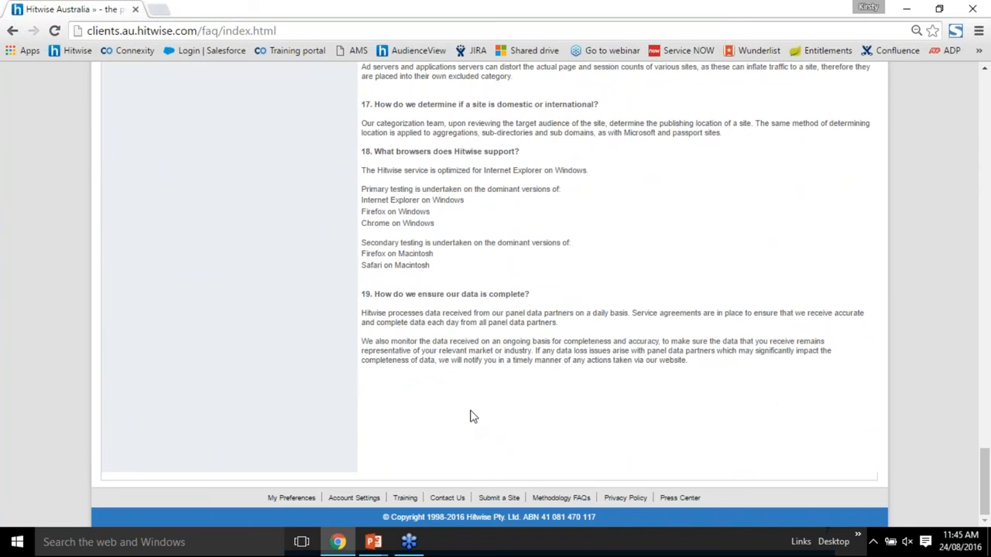
Step: Open the Contact Us page and point out the customer support contact details
click(447, 505)
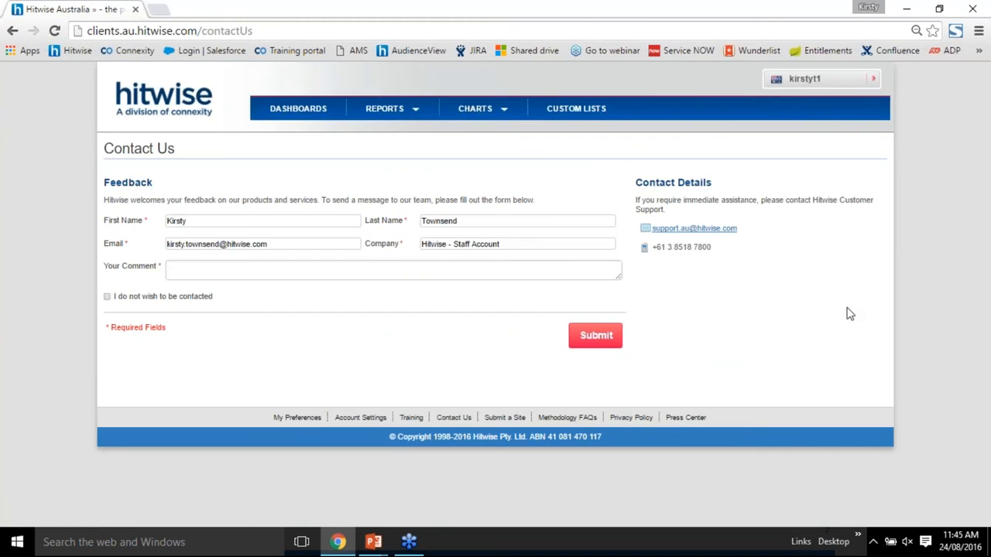
drag(741, 256, 662, 254)
click(738, 260)
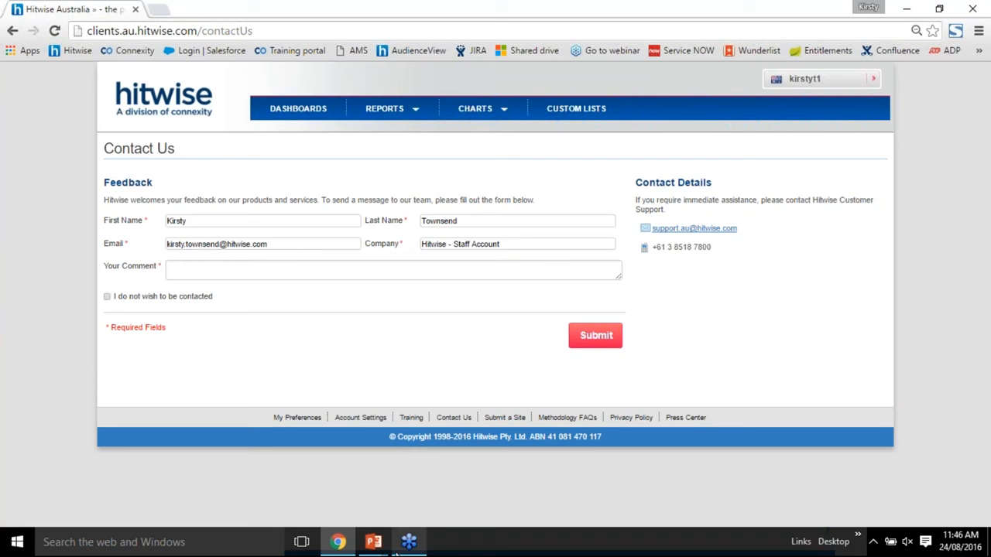
Step: Switch to the running PowerPoint slide show and advance to the "How is Hitwise evolving?" slide
mouse_move(376, 546)
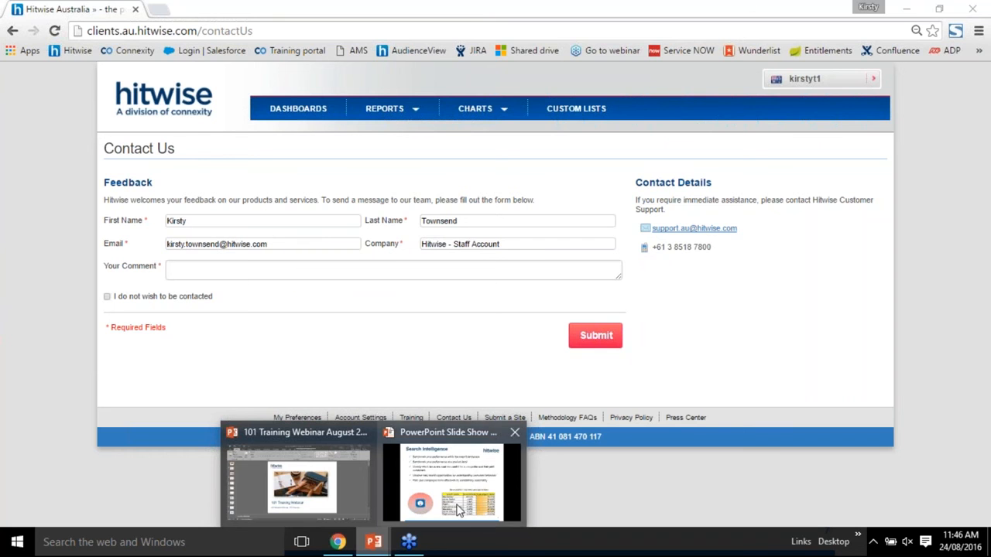
click(451, 476)
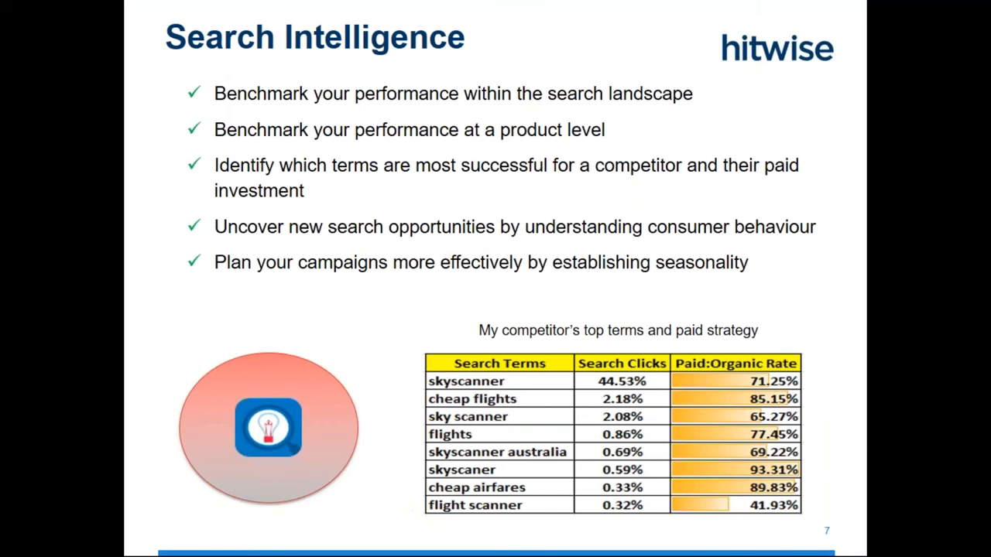
key(Right)
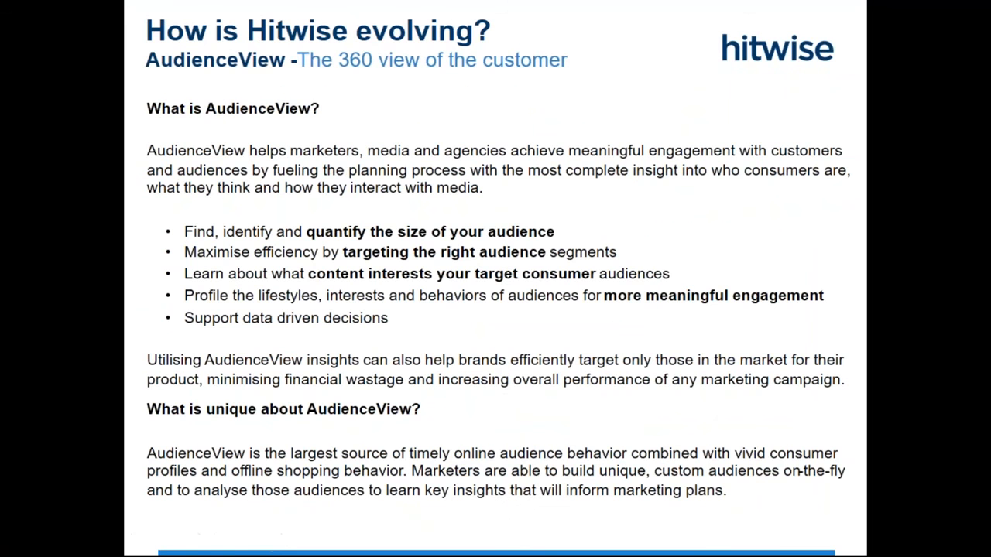